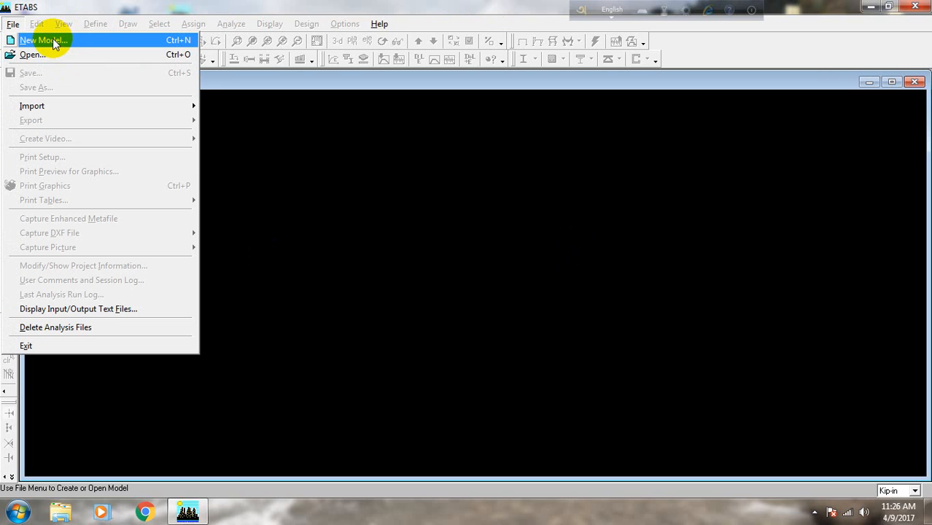
{"action": "left_click", "coordinate": [53, 42]}
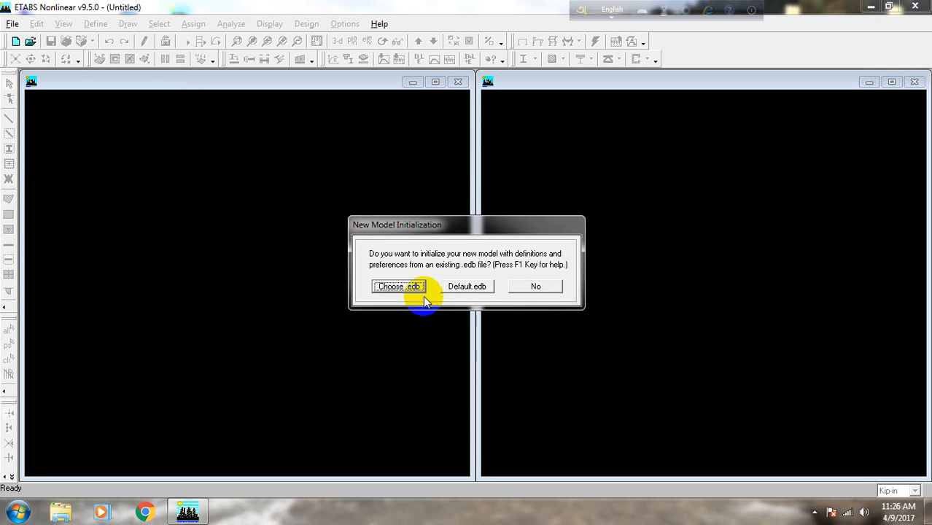
{"action": "left_click", "coordinate": [536, 288]}
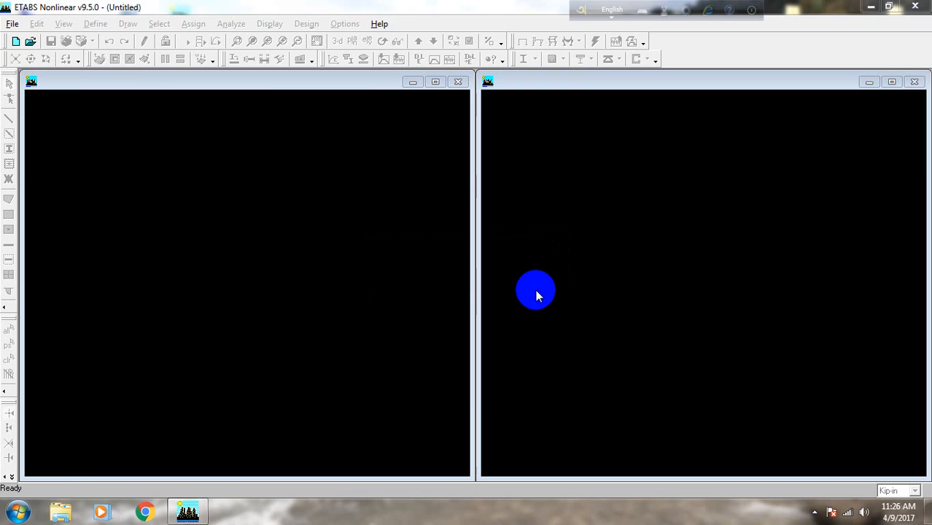
{"action": "left_click", "coordinate": [503, 404]}
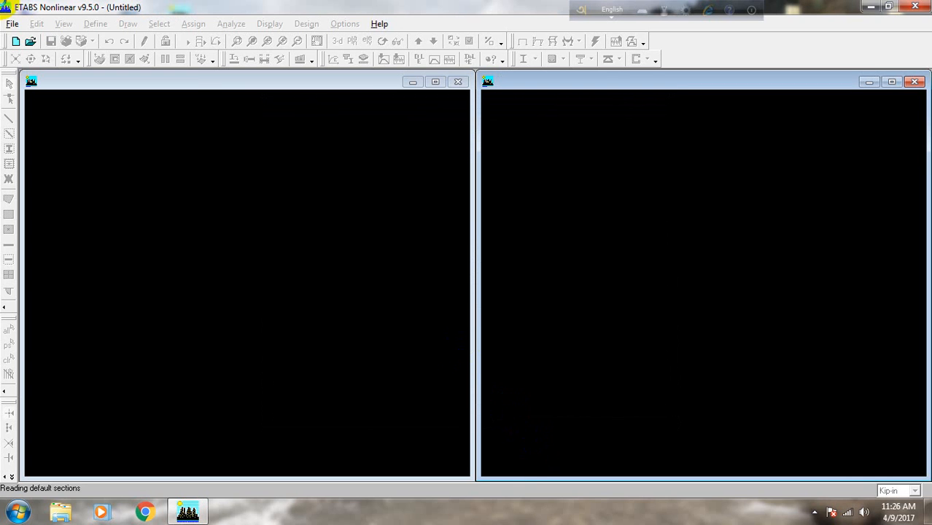
{"action": "left_click", "coordinate": [13, 24]}
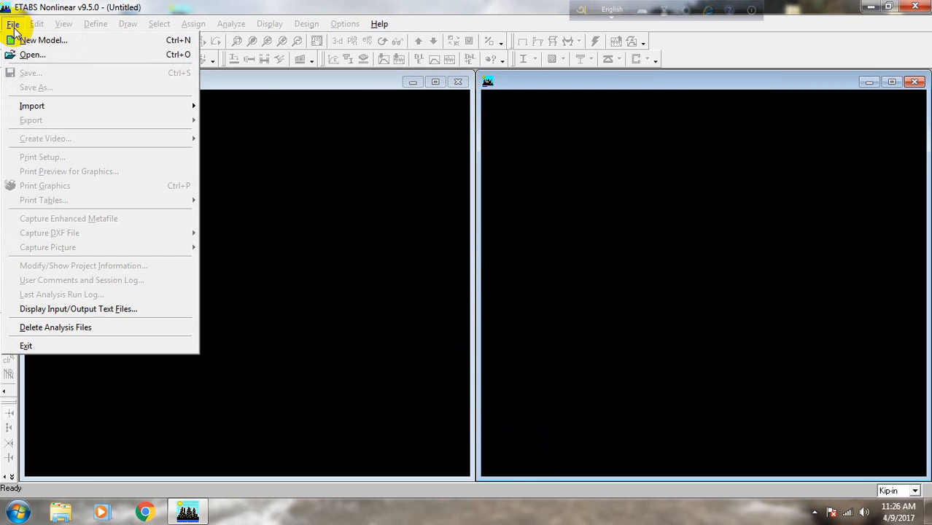
{"action": "left_click", "coordinate": [22, 35]}
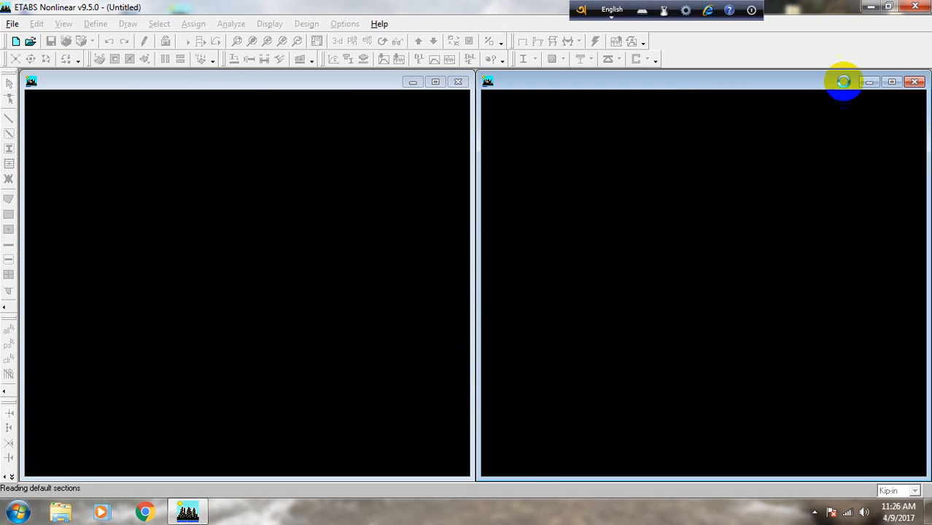
{"action": "left_click", "coordinate": [546, 290]}
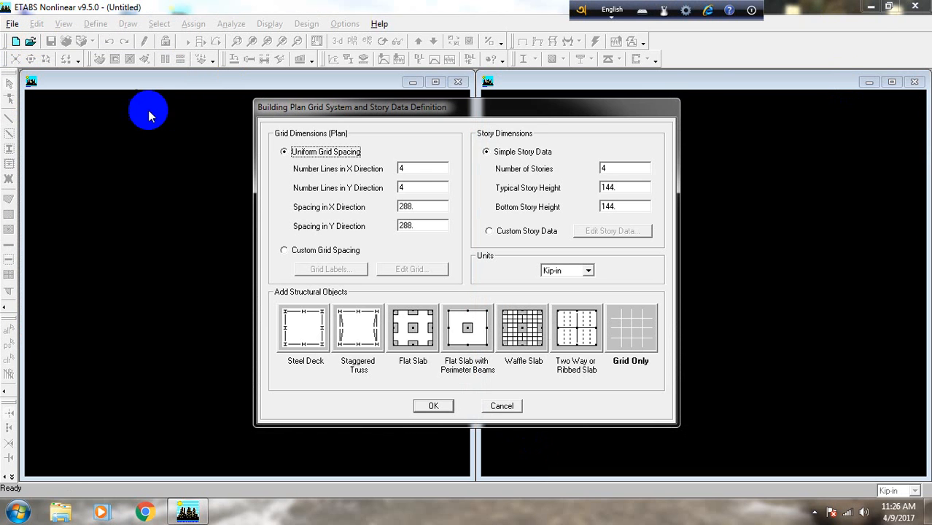
{"action": "left_click", "coordinate": [511, 407]}
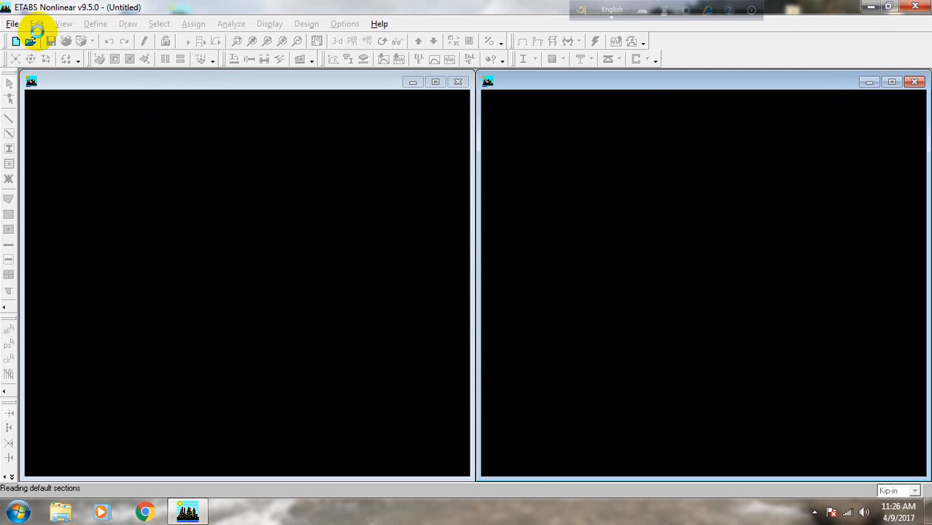
{"action": "left_click", "coordinate": [11, 24]}
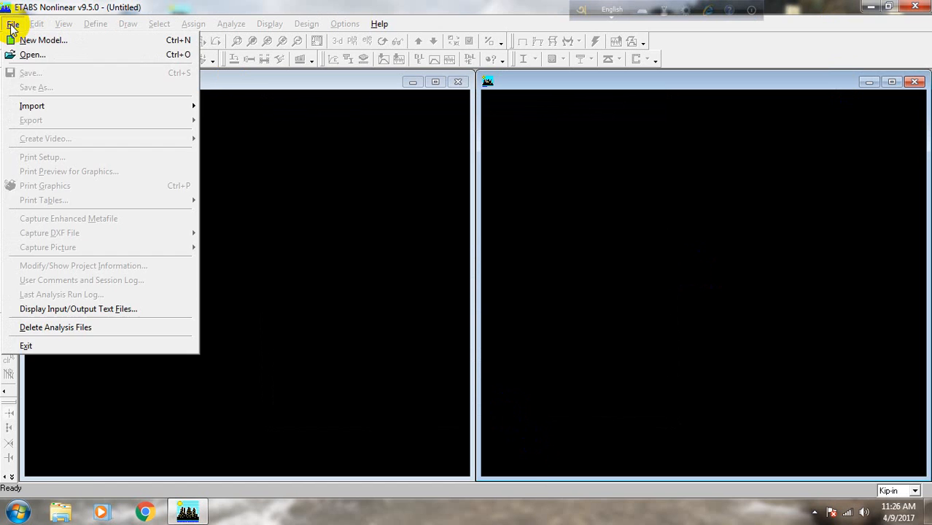
{"action": "left_click", "coordinate": [36, 55]}
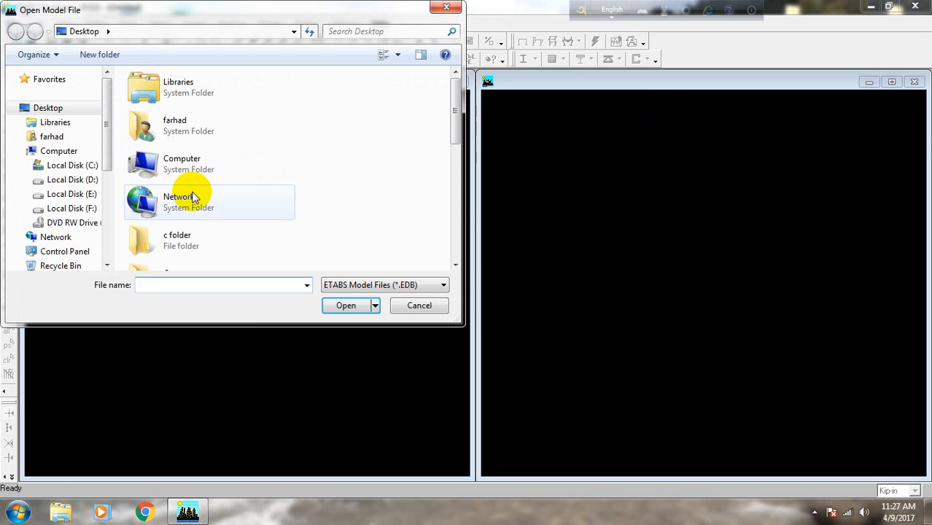
{"action": "scroll", "coordinate": [186, 232], "scroll_direction": "down", "scroll_amount": 3}
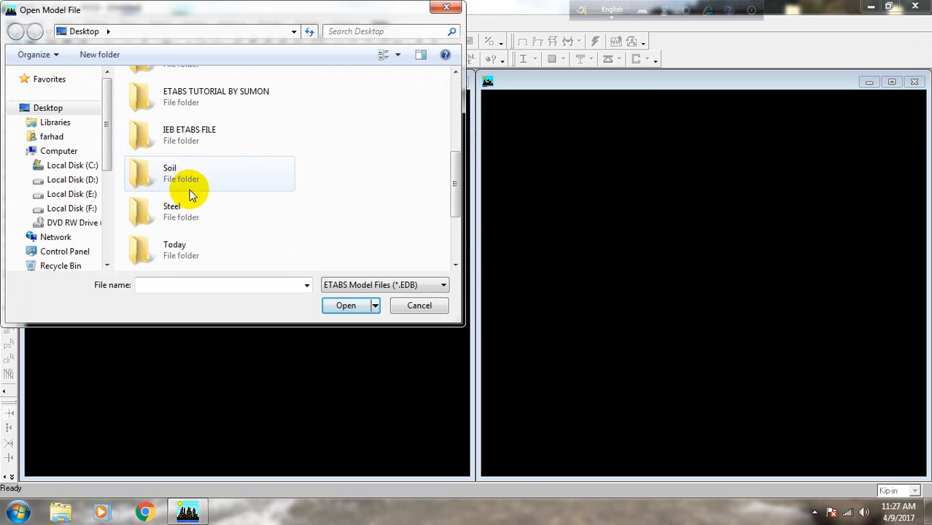
{"action": "scroll", "coordinate": [191, 198], "scroll_direction": "down", "scroll_amount": 3}
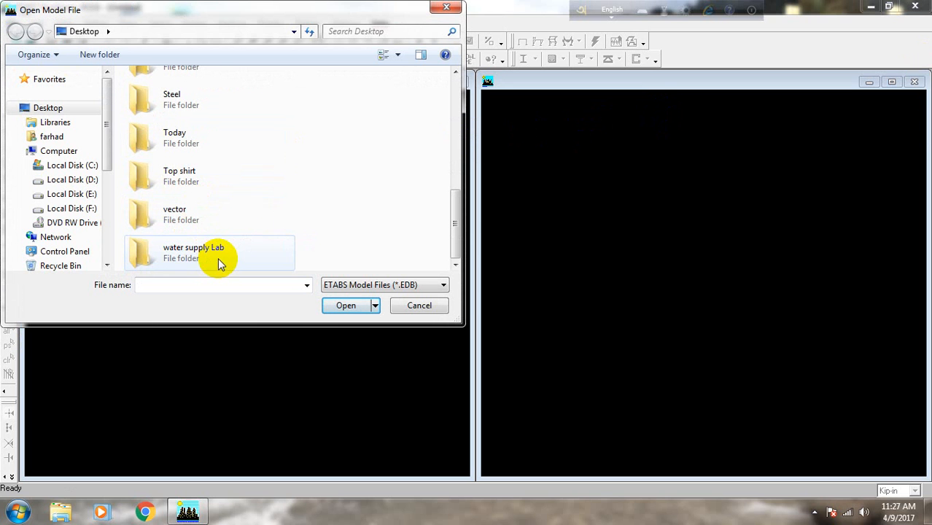
{"action": "left_click", "coordinate": [558, 111]}
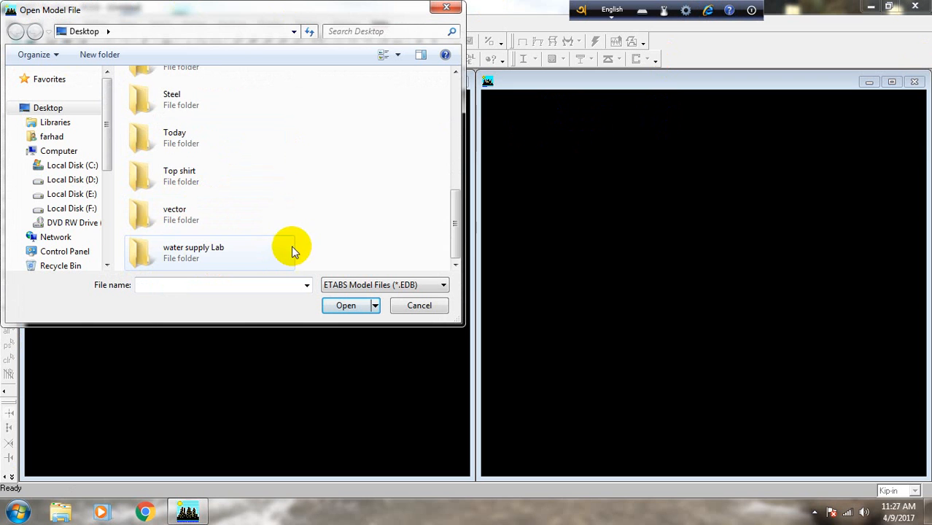
{"action": "scroll", "coordinate": [293, 247], "scroll_direction": "up", "scroll_amount": 6}
{"action": "scroll", "coordinate": [290, 235], "scroll_direction": "down", "scroll_amount": 6}
{"action": "scroll", "coordinate": [290, 235], "scroll_direction": "up", "scroll_amount": 6}
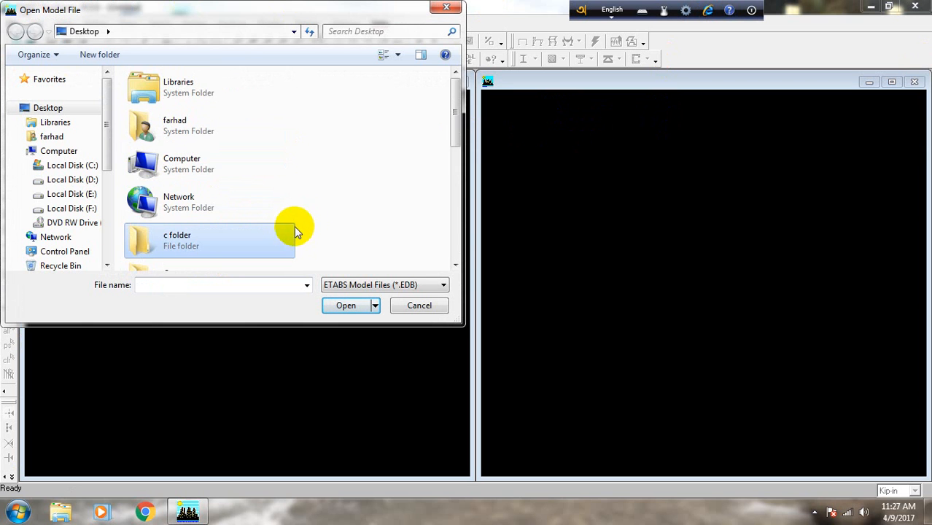
{"action": "scroll", "coordinate": [307, 210], "scroll_direction": "down", "scroll_amount": 6}
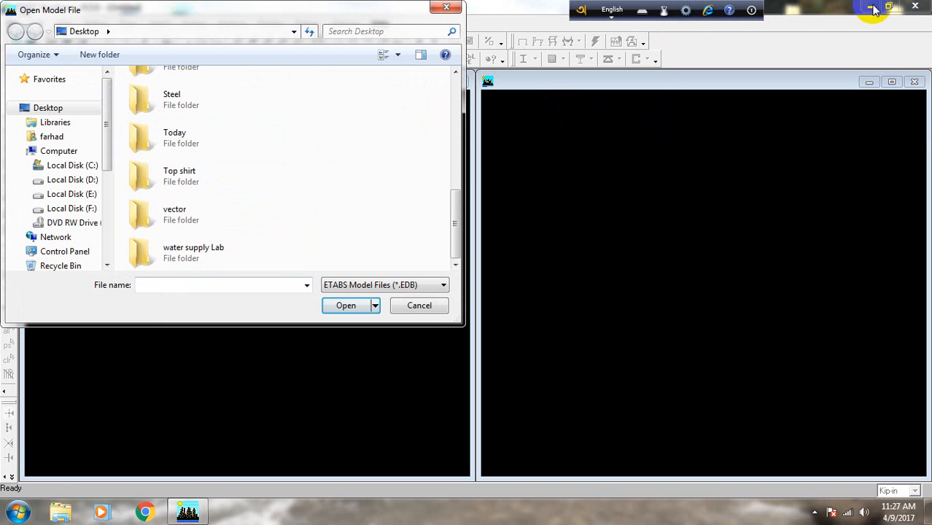
{"action": "left_click", "coordinate": [445, 7]}
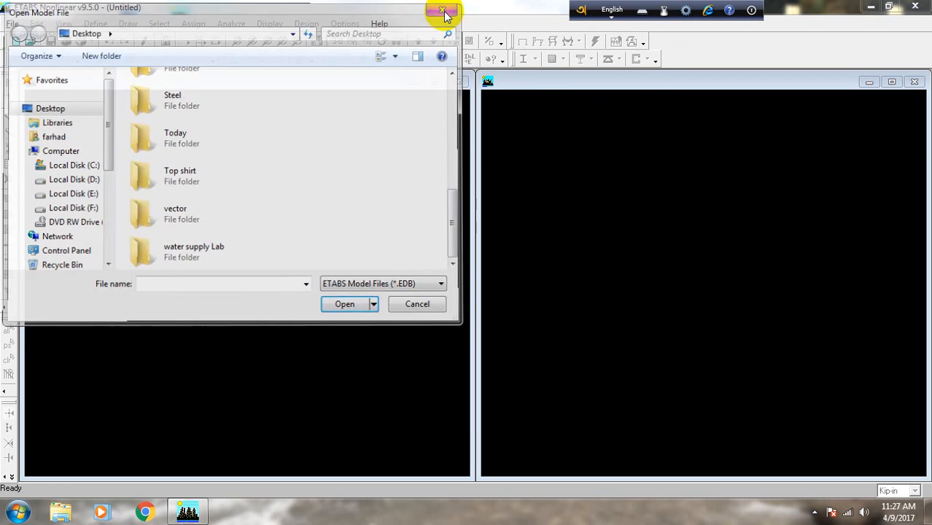
Step: Open the IEB ETABS FILE folder from the desktop and exit the floating keyboard language bar
{"action": "left_click", "coordinate": [874, 7]}
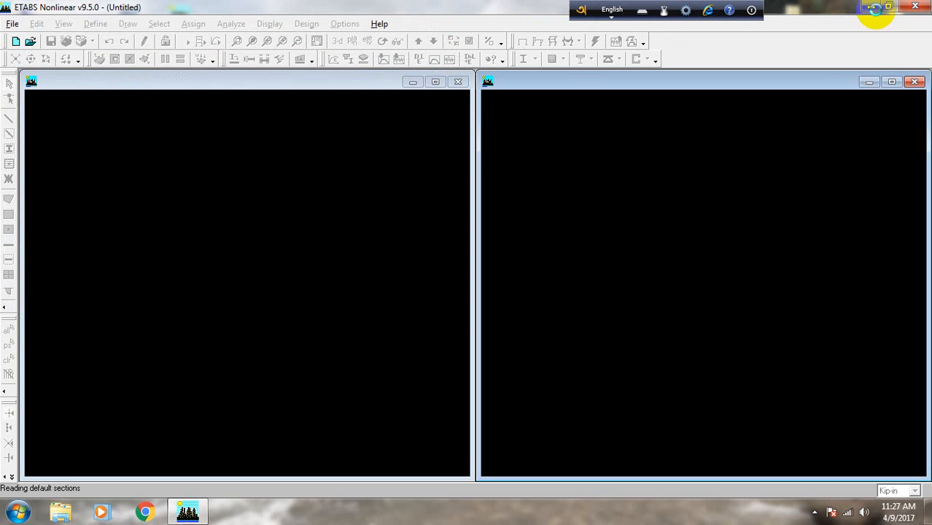
{"action": "left_click", "coordinate": [875, 6]}
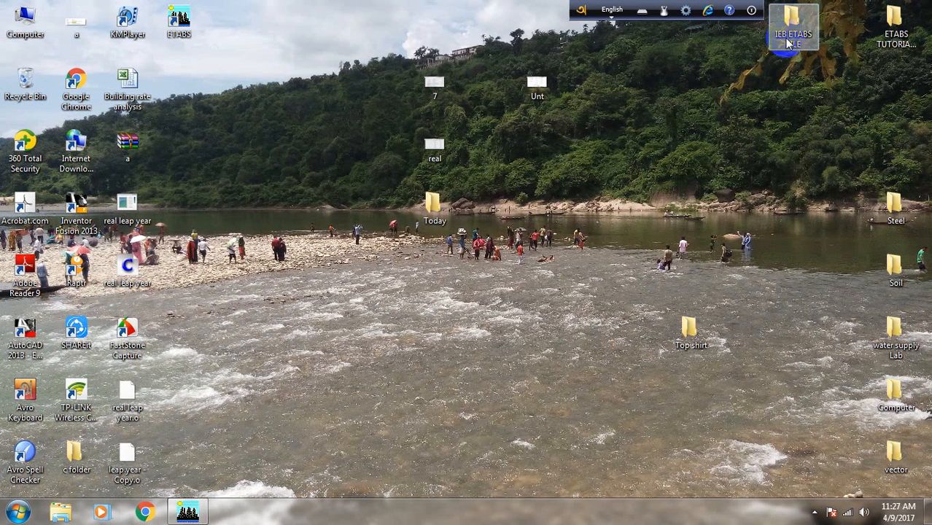
{"action": "double_click", "coordinate": [793, 20]}
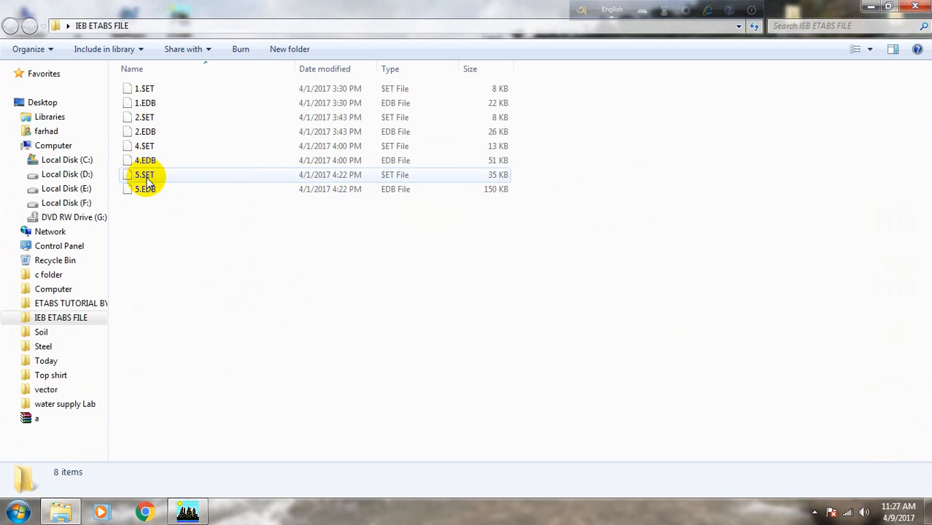
{"action": "left_click", "coordinate": [756, 10]}
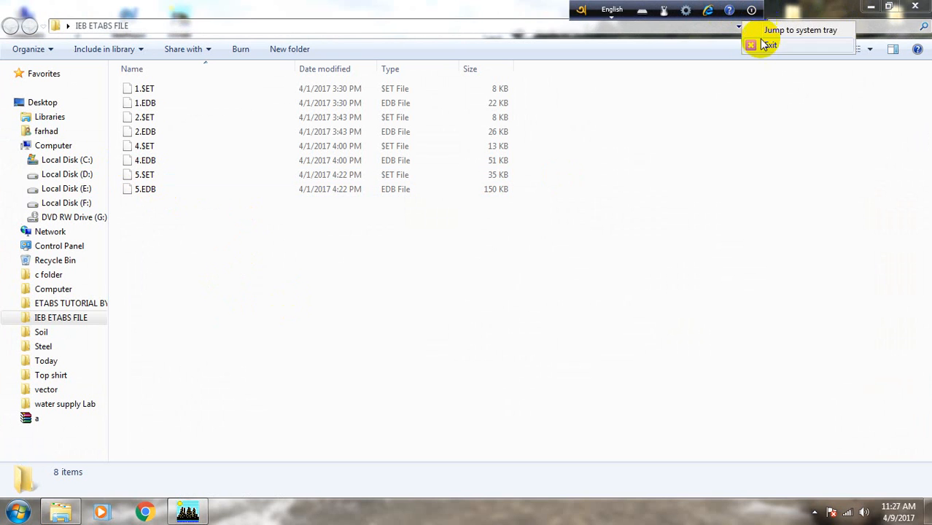
{"action": "left_click", "coordinate": [763, 45]}
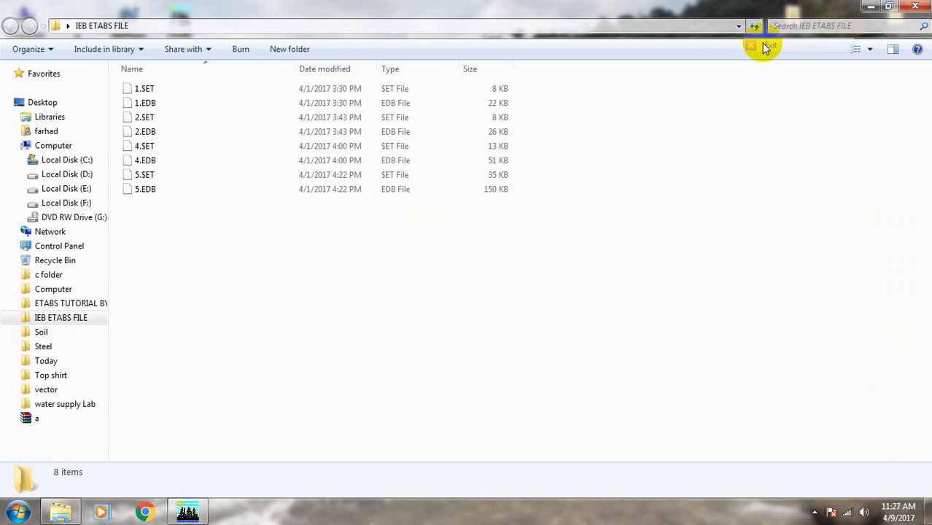
Step: Try to open the 5.EDB model directly from the IEB ETABS FILE folder
{"action": "left_click", "coordinate": [179, 191]}
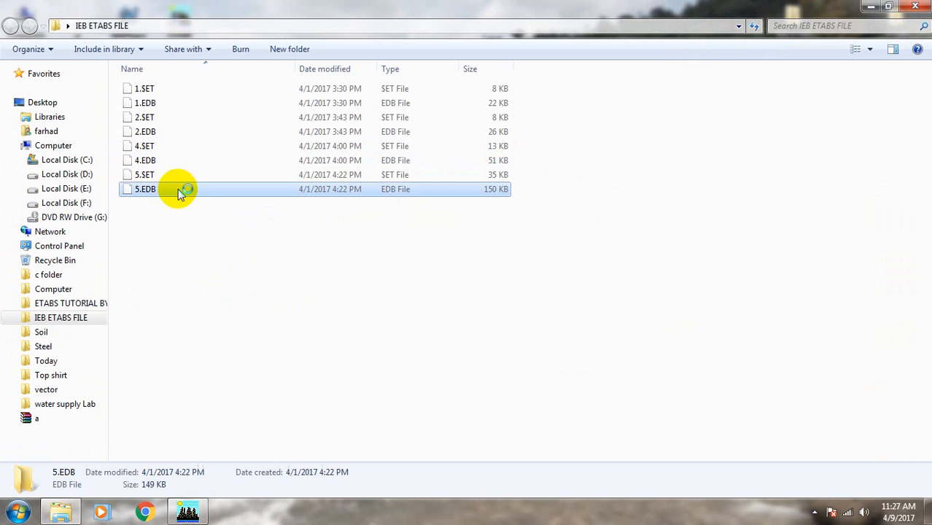
{"action": "left_click_drag", "start_coordinate": [168, 190], "coordinate": [351, 221]}
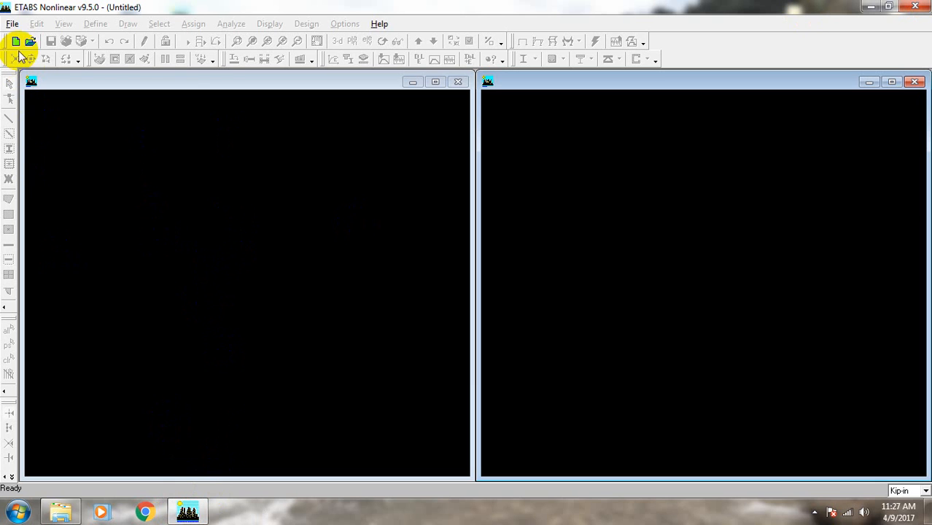
Step: In ETABS, open the model file 5.EDB from the IEB ETABS FILE folder on the desktop
{"action": "left_click", "coordinate": [12, 24]}
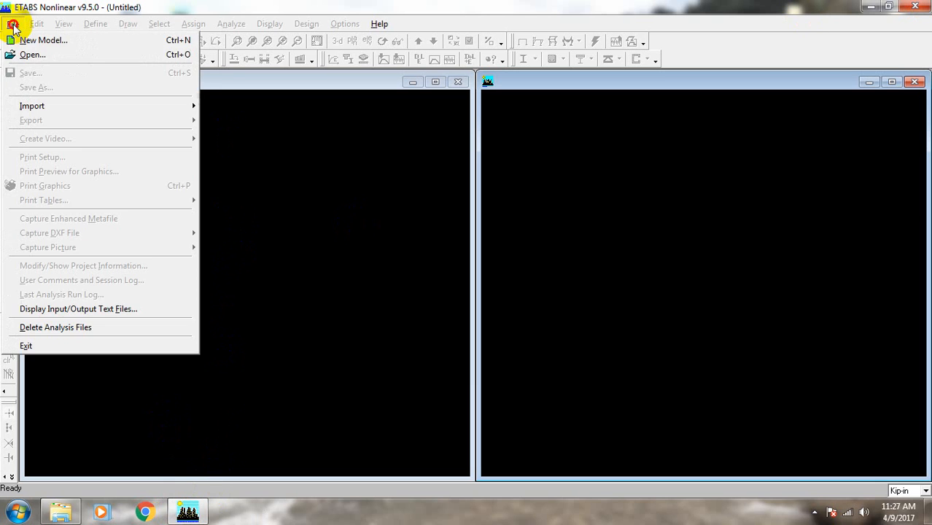
{"action": "left_click", "coordinate": [37, 53]}
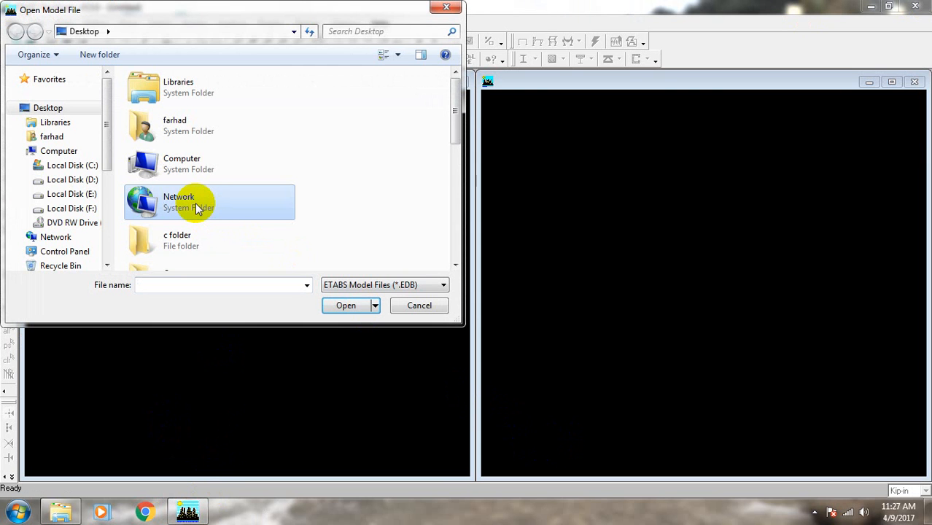
{"action": "scroll", "coordinate": [195, 203], "scroll_direction": "down", "scroll_amount": 5}
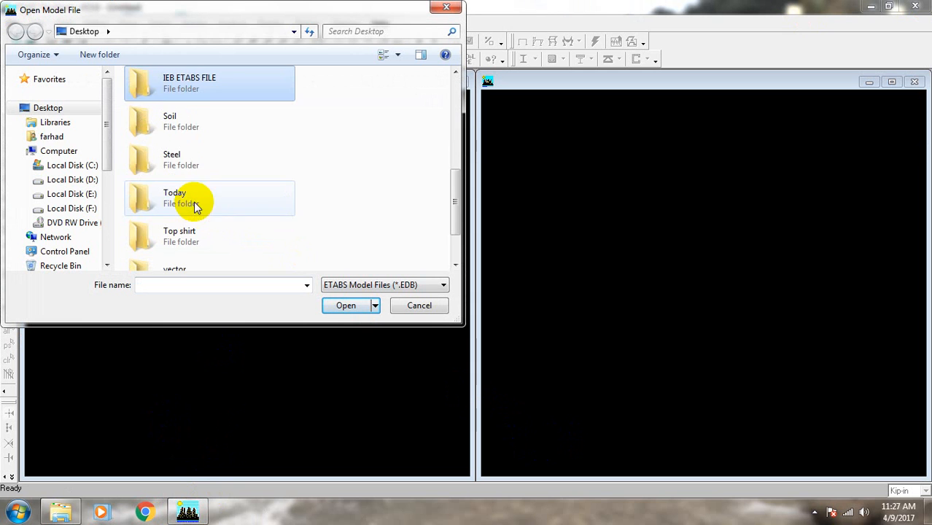
{"action": "double_click", "coordinate": [184, 95]}
{"action": "left_click", "coordinate": [151, 137]}
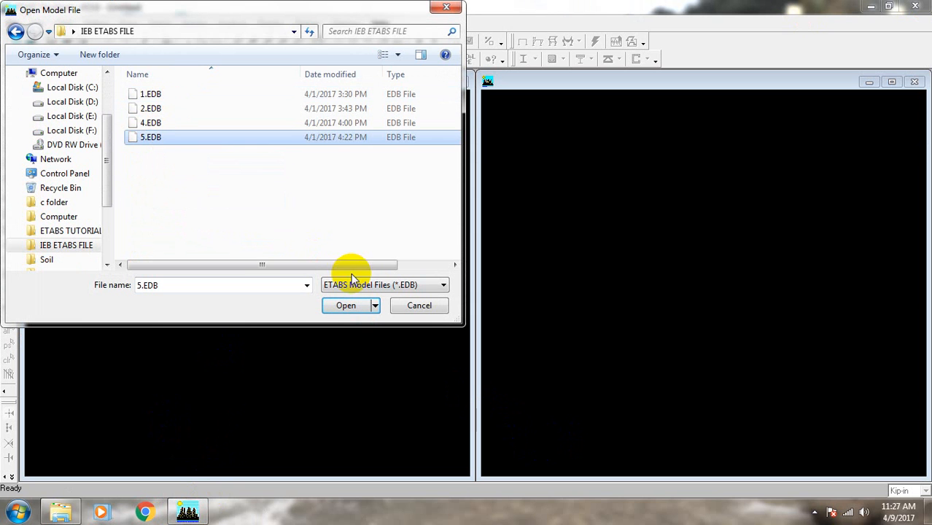
{"action": "left_click", "coordinate": [344, 305]}
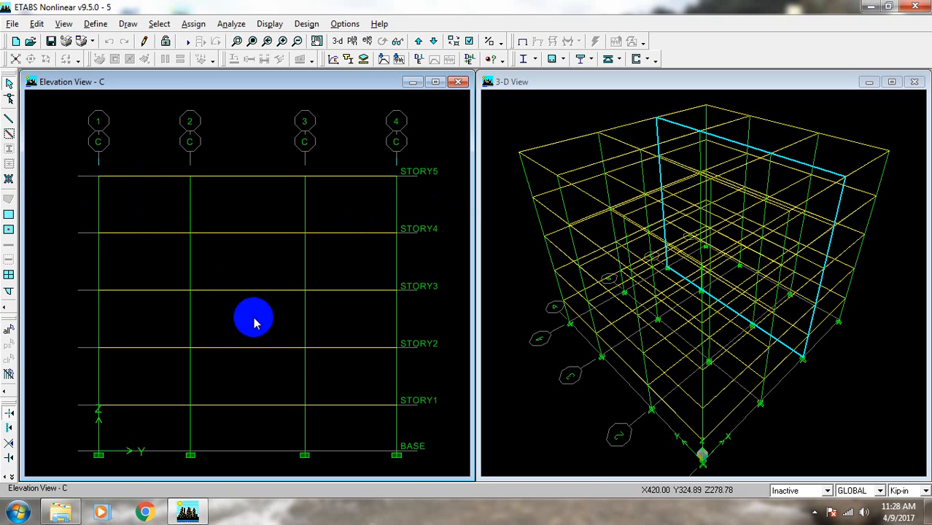
Step: Replace the elevation view of grid C with the plan view of STORY5, showing the whole grid
{"action": "middle_click_drag", "start_coordinate": [297, 327], "coordinate": [317, 302]}
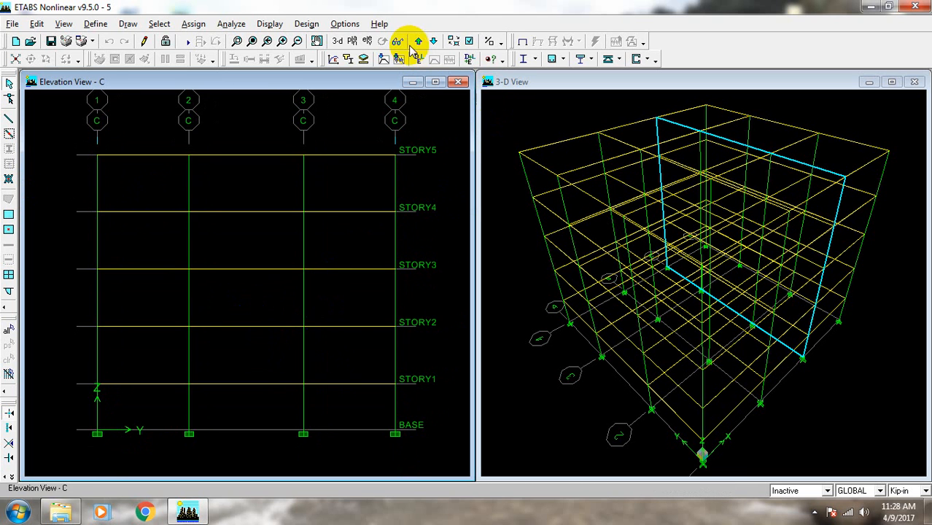
{"action": "left_click", "coordinate": [352, 41]}
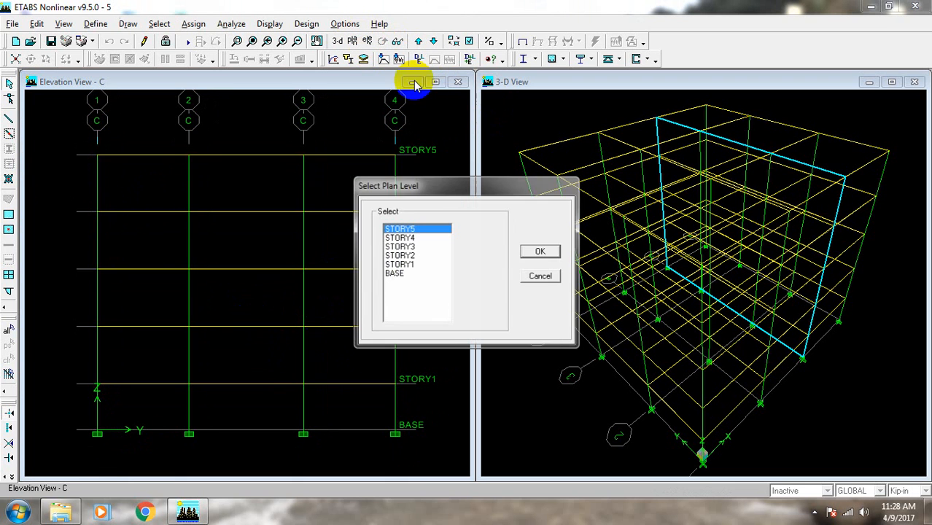
{"action": "left_click", "coordinate": [540, 252]}
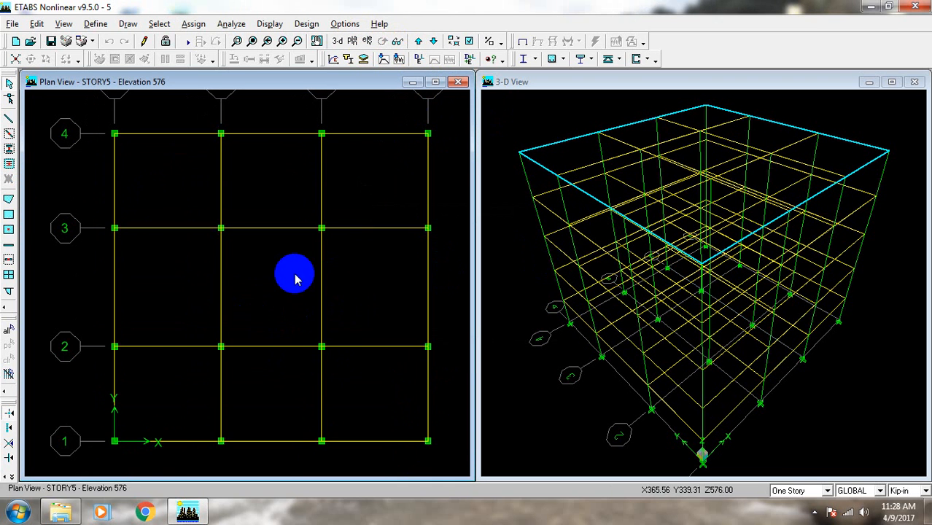
{"action": "middle_click_drag", "start_coordinate": [295, 275], "coordinate": [287, 288]}
{"action": "scroll", "coordinate": [287, 281], "scroll_direction": "down", "scroll_amount": 1}
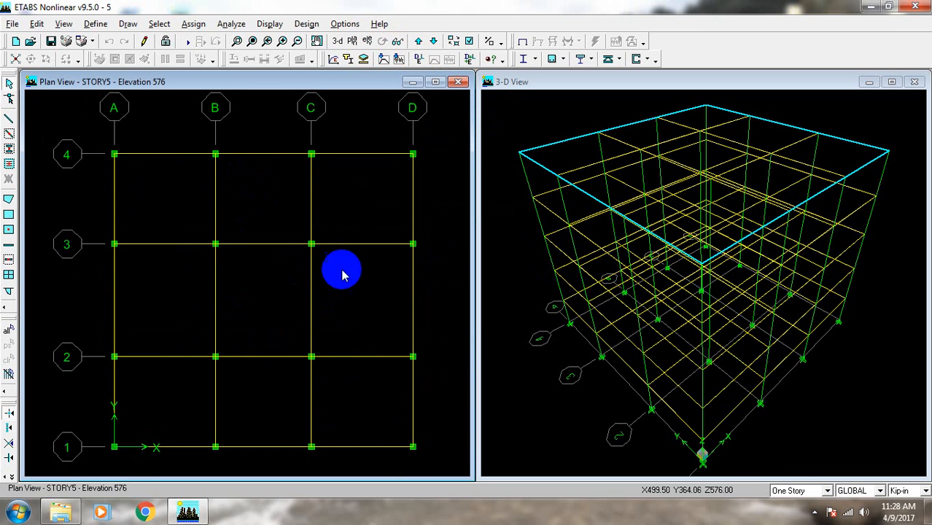
{"action": "middle_click_drag", "start_coordinate": [282, 251], "coordinate": [282, 248]}
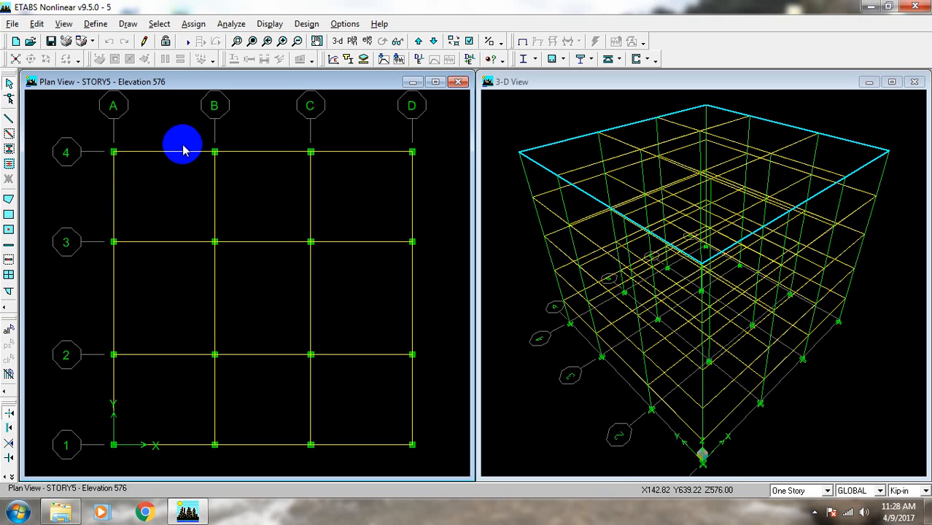
{"action": "middle_click_drag", "start_coordinate": [150, 179], "coordinate": [155, 185]}
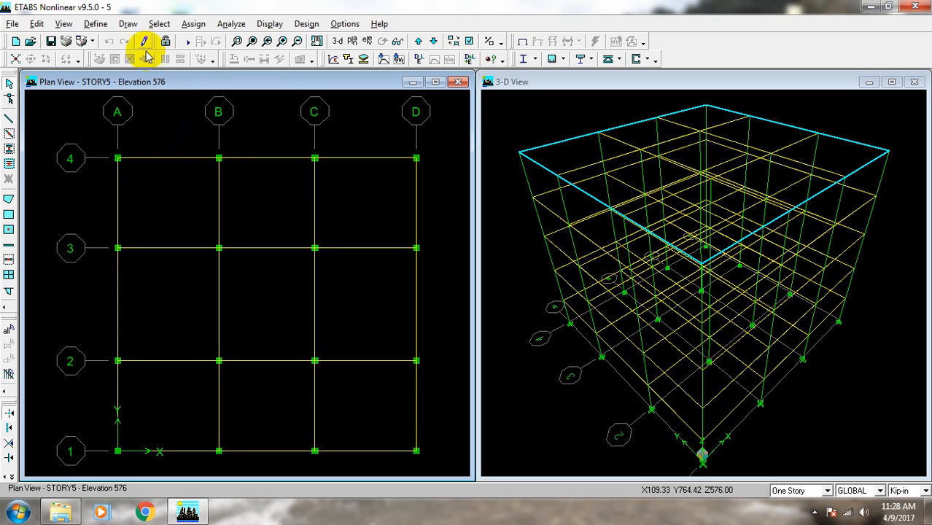
Step: Start drawing point objects and place a point with plan offset X 60 and Y 0 from grid point A-4
{"action": "left_click", "coordinate": [129, 24]}
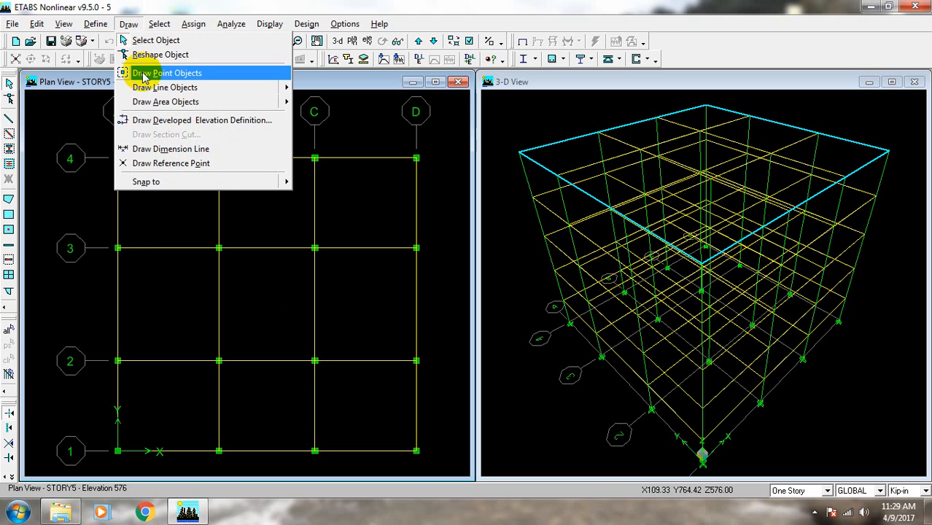
{"action": "left_click", "coordinate": [187, 70]}
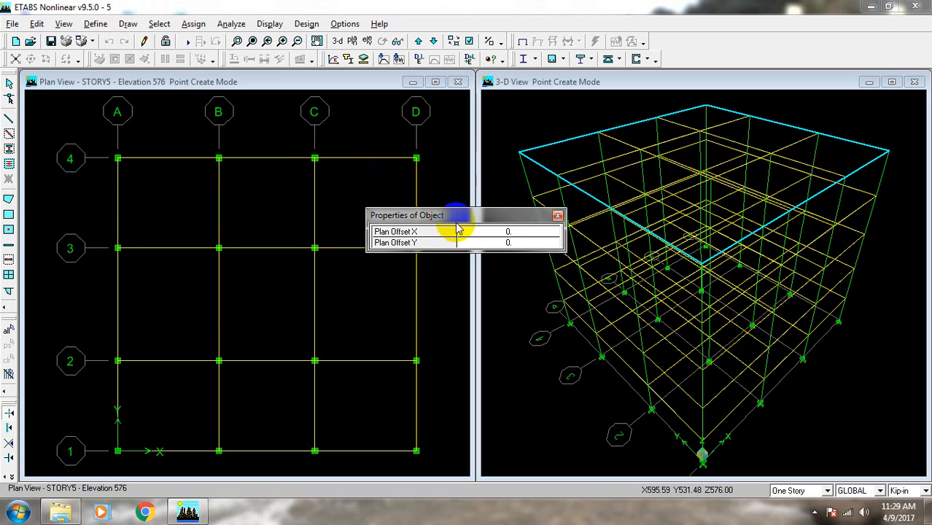
{"action": "left_click_drag", "start_coordinate": [458, 224], "coordinate": [456, 216]}
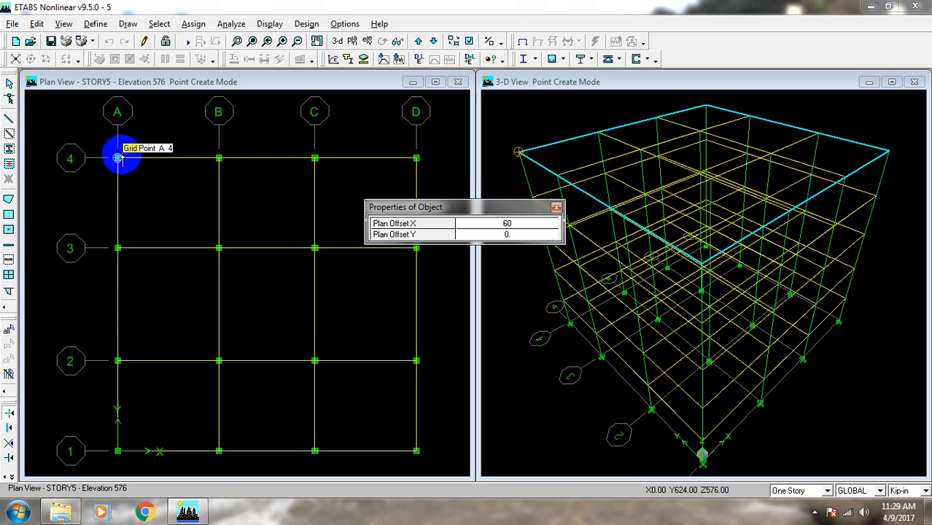
{"action": "left_click", "coordinate": [119, 158]}
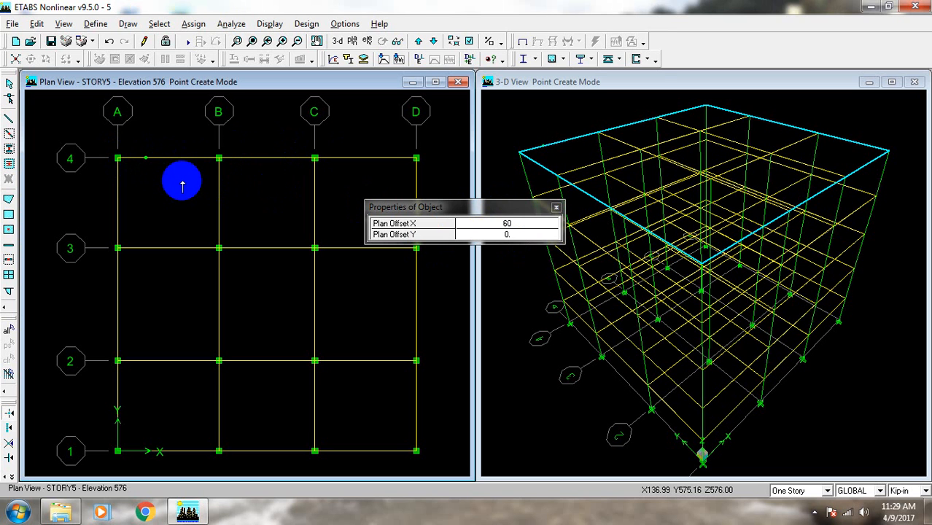
Step: Draw a second point on grid line 4 with plan offset X 96 from the existing point between A and B
{"action": "left_click", "coordinate": [519, 224]}
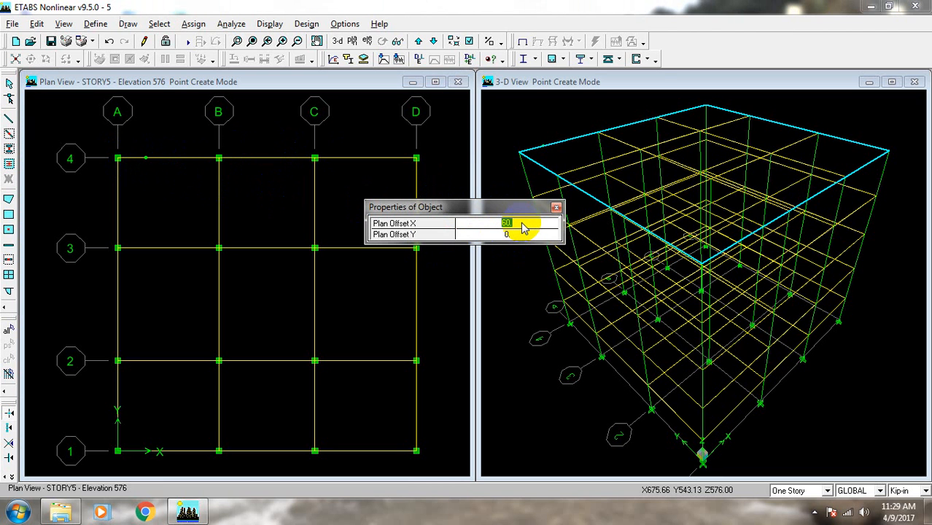
{"action": "type", "text": "8"}
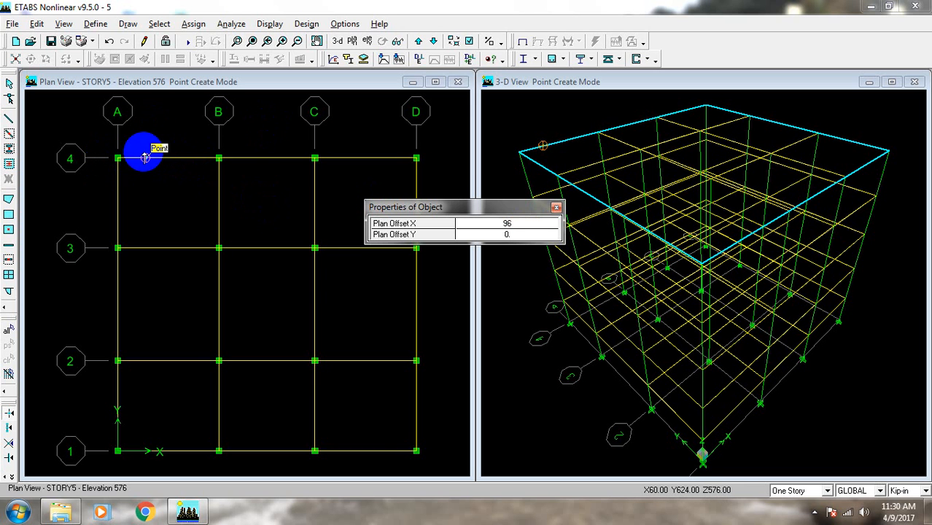
{"action": "left_click", "coordinate": [145, 157]}
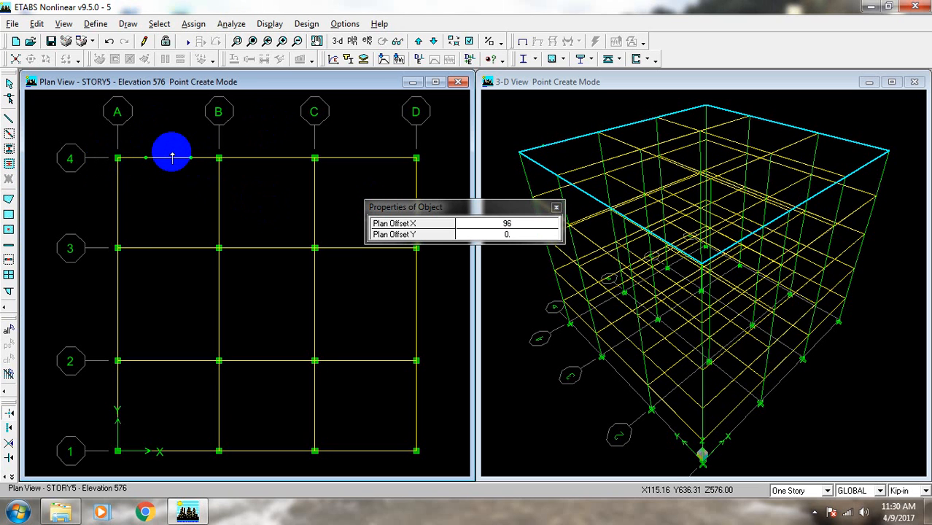
Step: Draw points with plan offset X 0 and Y 48 from both points on grid line 4 between A and B
{"action": "double_click", "coordinate": [519, 226]}
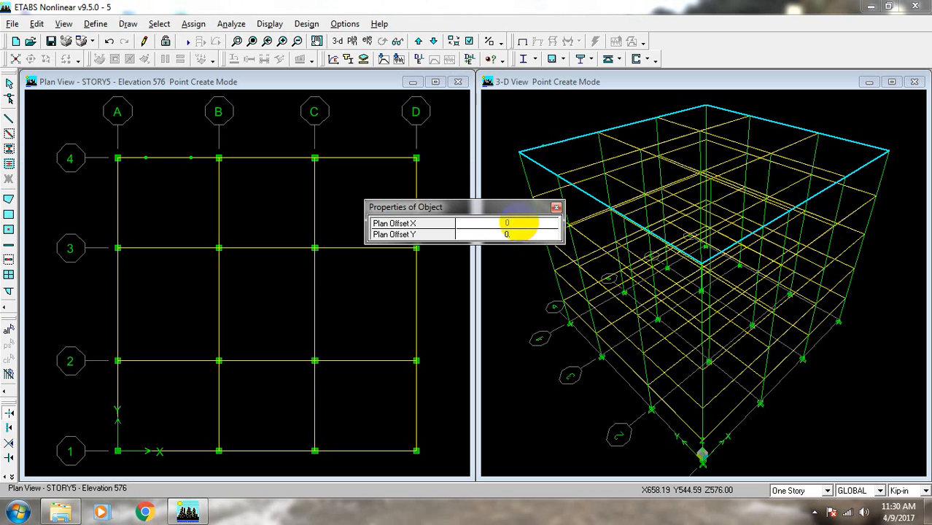
{"action": "type", "text": "0"}
{"action": "double_click", "coordinate": [534, 235]}
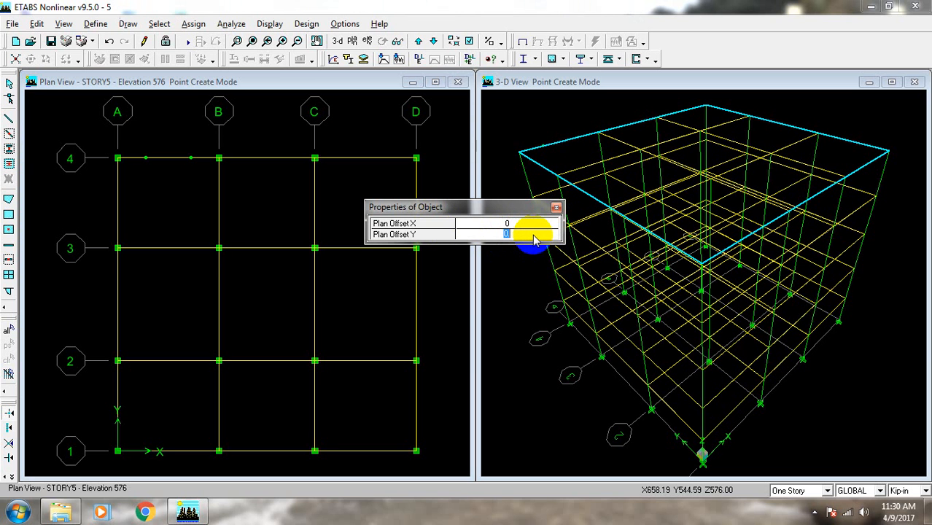
{"action": "type", "text": "48"}
{"action": "left_click", "coordinate": [145, 157]}
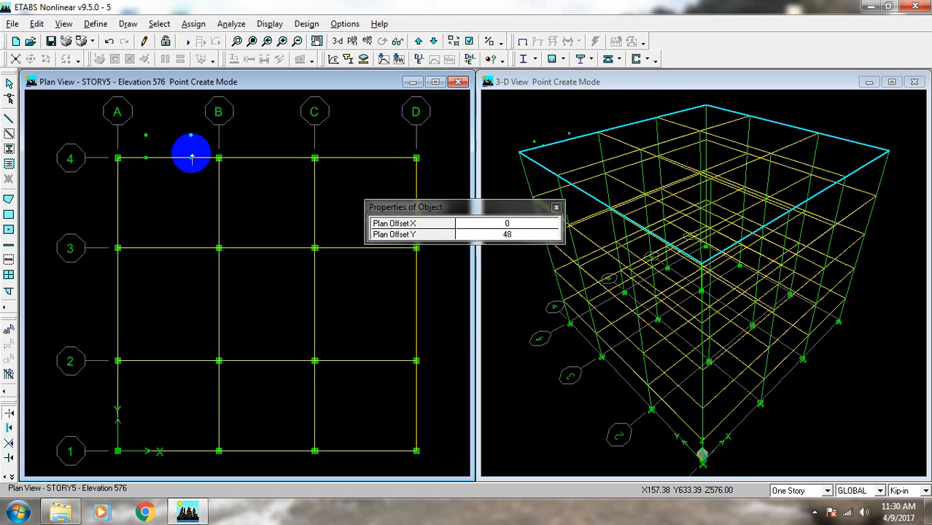
{"action": "left_click", "coordinate": [189, 158]}
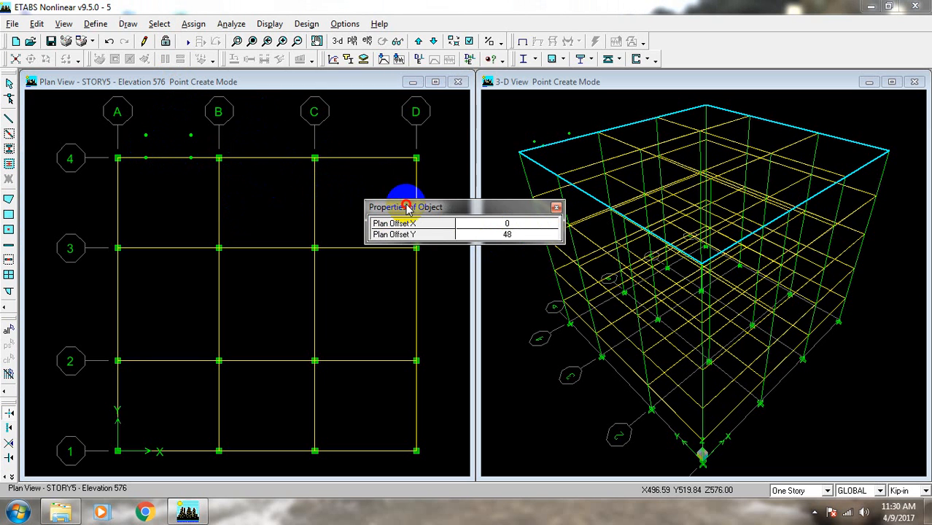
Step: Draw a point with plan offset X 60 and Y 0 from grid point B-4
{"action": "left_click_drag", "start_coordinate": [408, 205], "coordinate": [410, 199]}
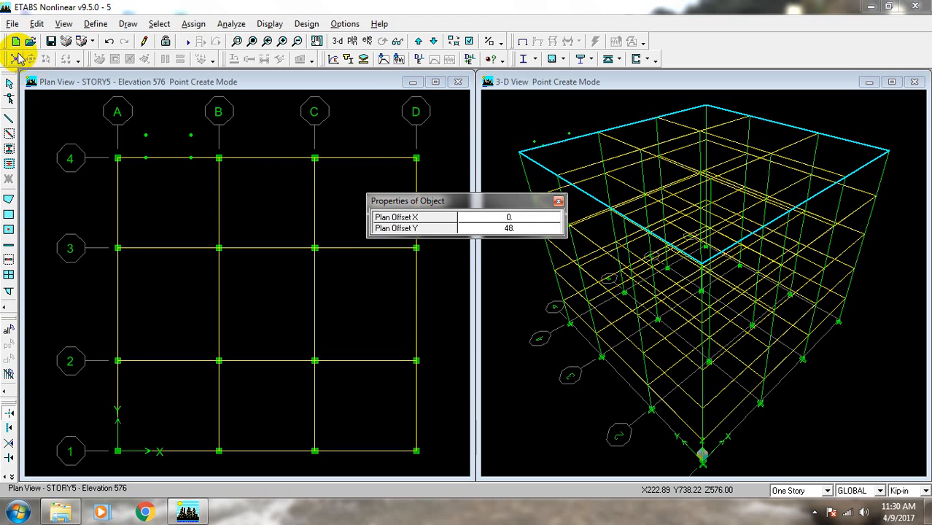
{"action": "left_click", "coordinate": [520, 231]}
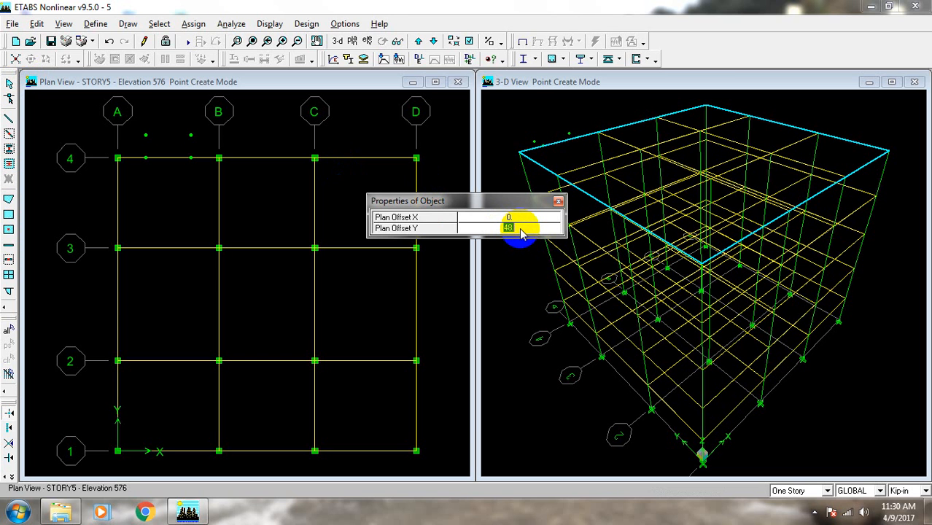
{"action": "type", "text": "0"}
{"action": "left_click", "coordinate": [528, 220]}
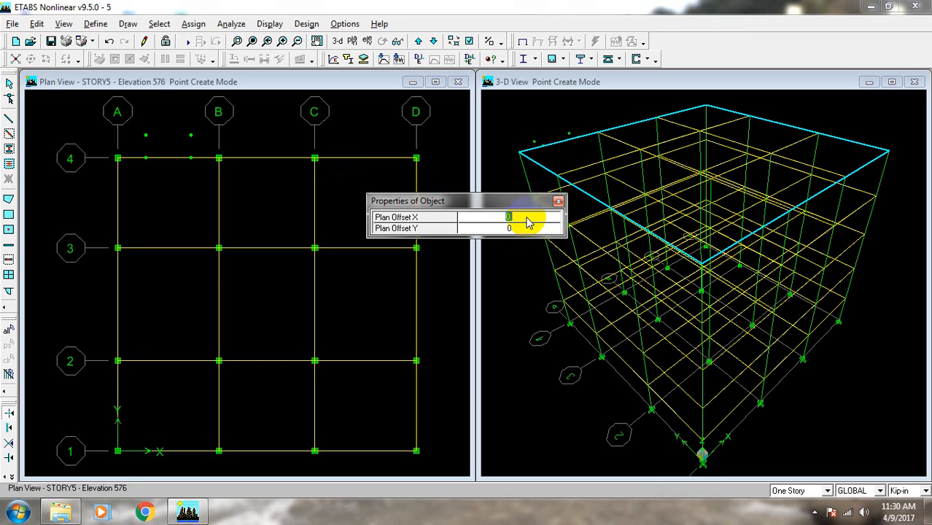
{"action": "type", "text": "5"}
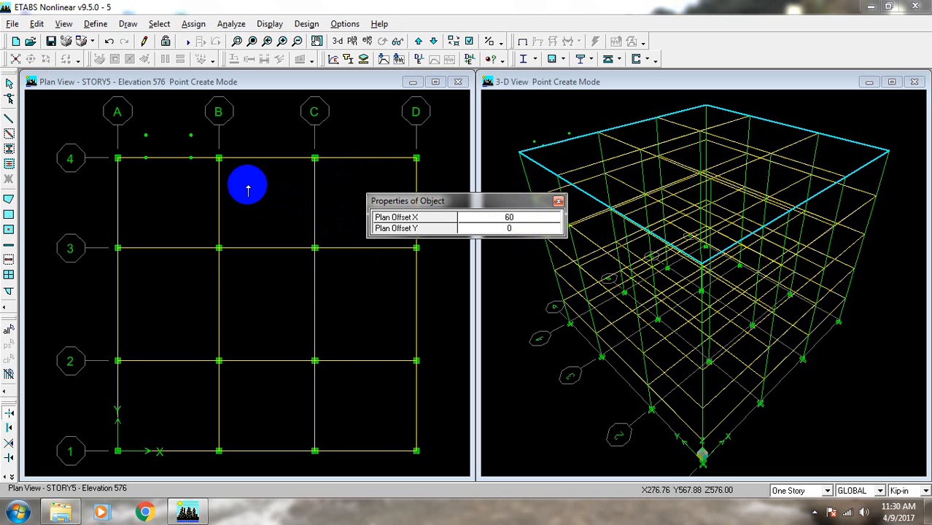
{"action": "left_click", "coordinate": [220, 158]}
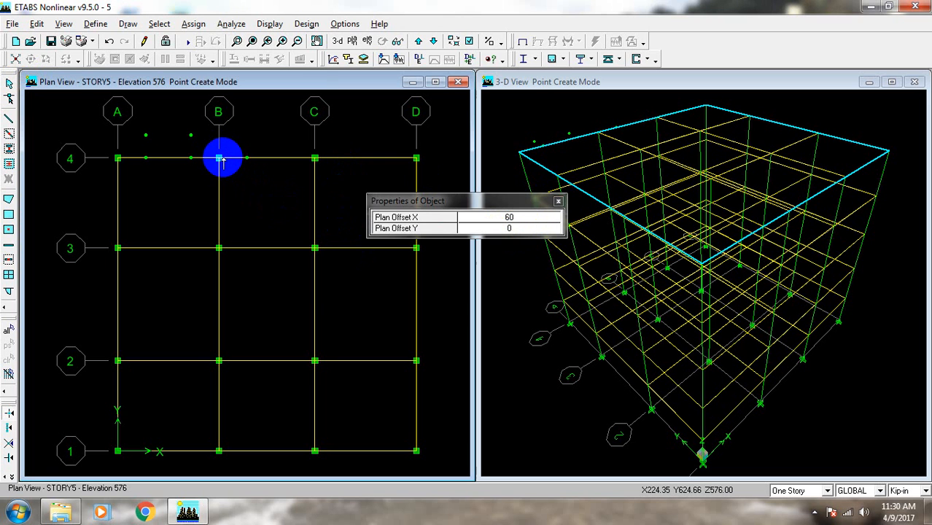
Step: Draw another point on grid line 4 with plan offset X 96 from the existing point between B and C
{"action": "left_click", "coordinate": [537, 224]}
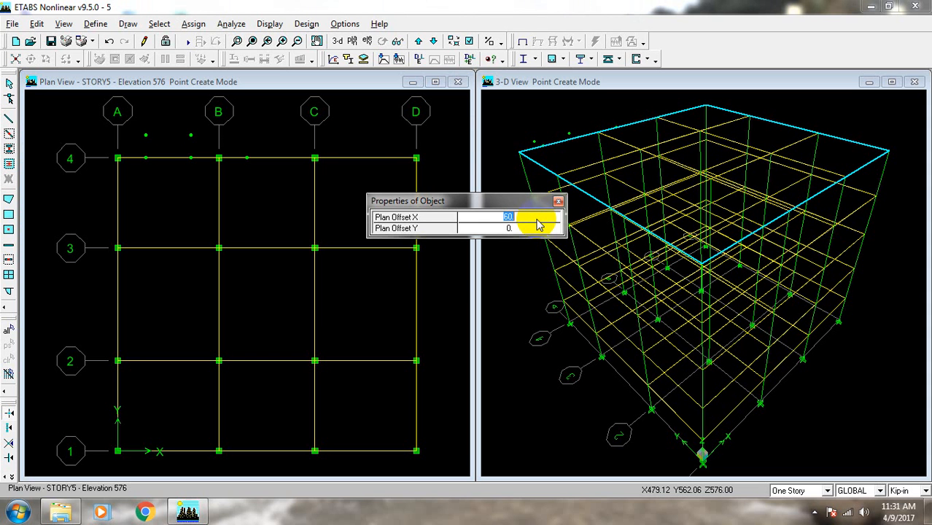
{"action": "type", "text": "5"}
{"action": "key", "text": "BackSpace"}
{"action": "type", "text": "8"}
{"action": "key", "text": "BackSpace"}
{"action": "type", "text": "96"}
{"action": "key", "text": "Return"}
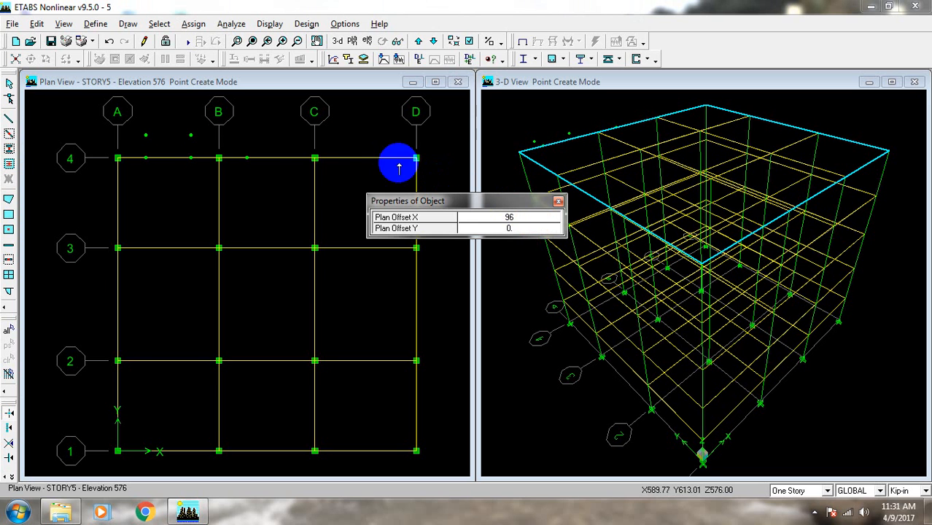
{"action": "left_click", "coordinate": [248, 158]}
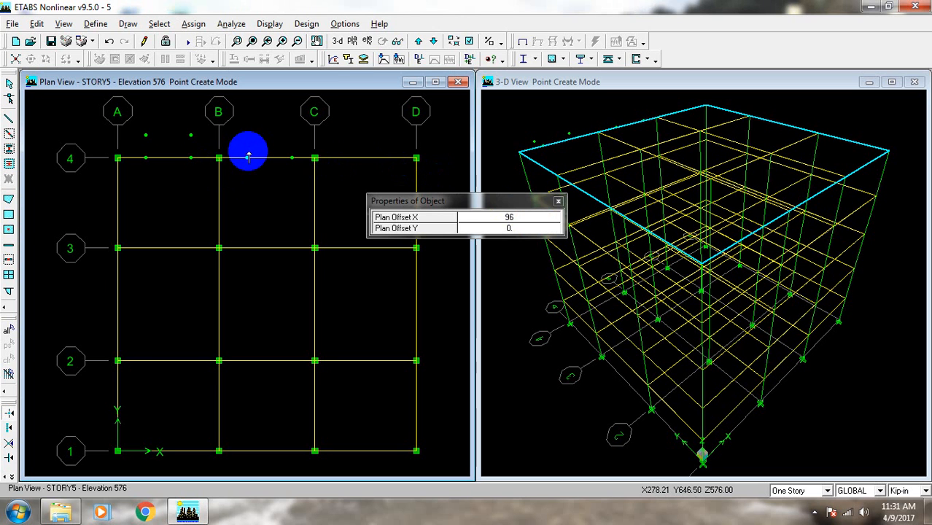
{"action": "left_click", "coordinate": [248, 158]}
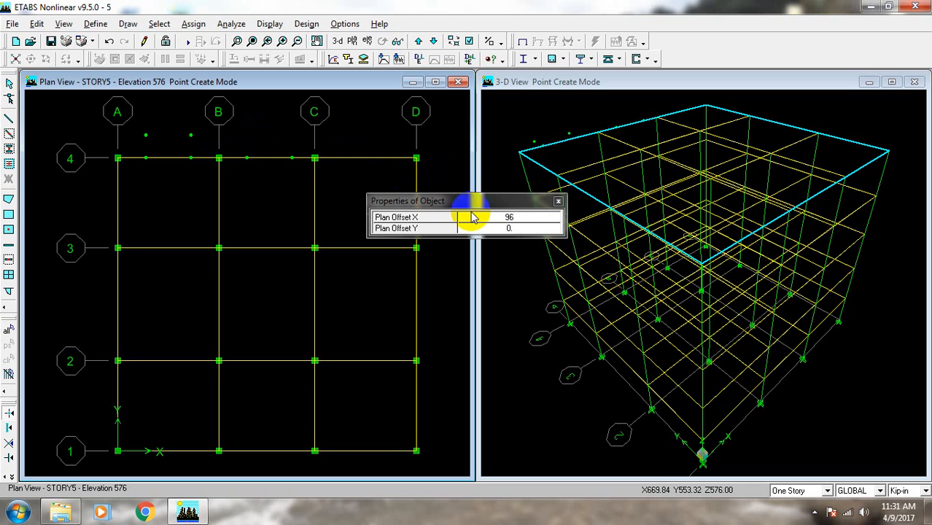
Step: Draw points with plan offset X 0 and Y 48 from both points on grid line 4 between B and C
{"action": "left_click", "coordinate": [522, 218]}
{"action": "type", "text": "0"}
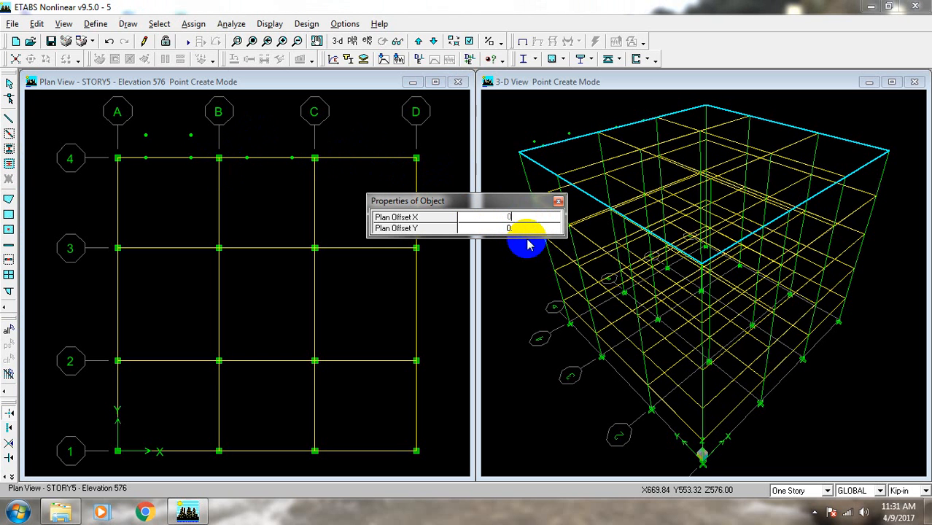
{"action": "left_click", "coordinate": [532, 231]}
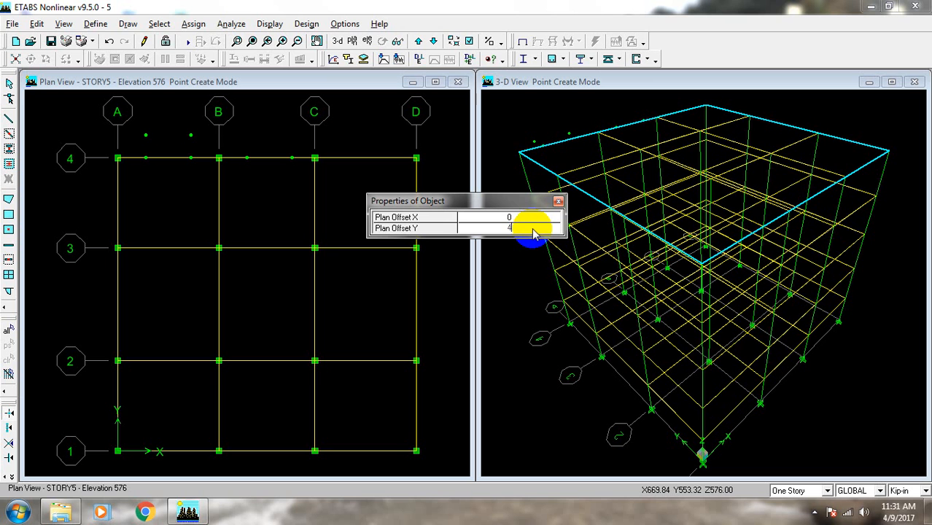
{"action": "type", "text": "48"}
{"action": "left_click", "coordinate": [246, 158]}
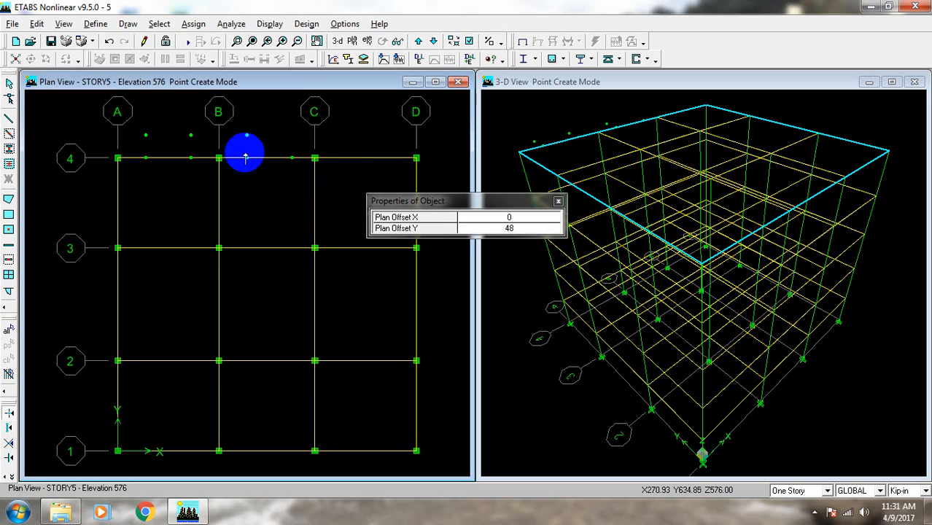
{"action": "left_click", "coordinate": [292, 158]}
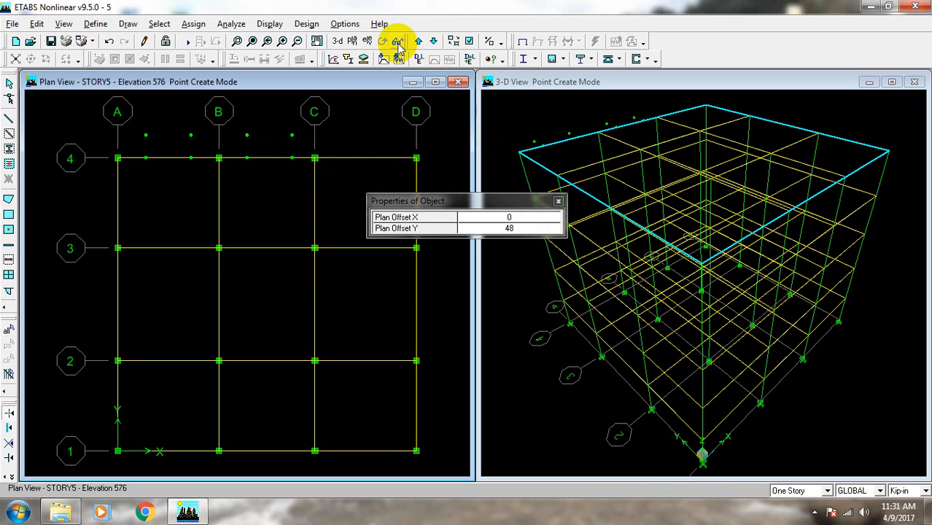
Step: Draw a point with plan offset X 60 and Y 0 from grid point C-4
{"action": "left_click", "coordinate": [519, 229]}
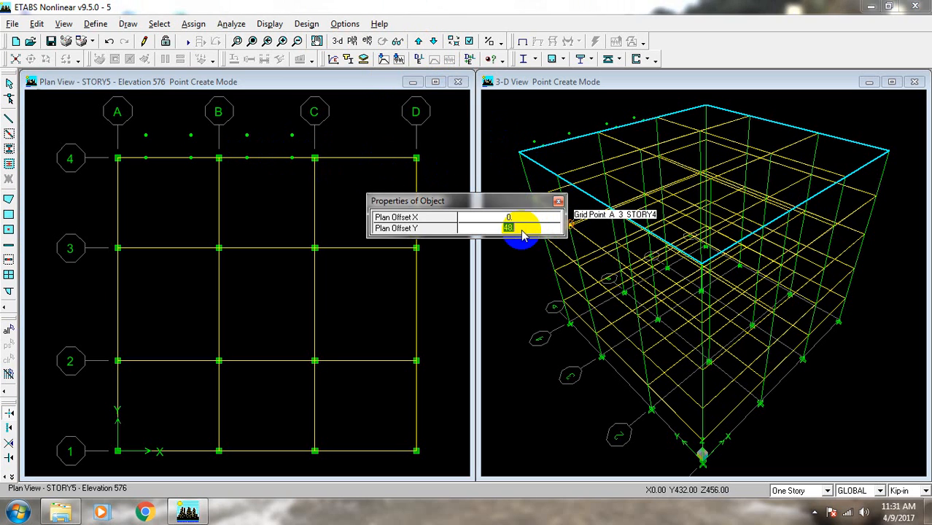
{"action": "key", "text": "BackSpace"}
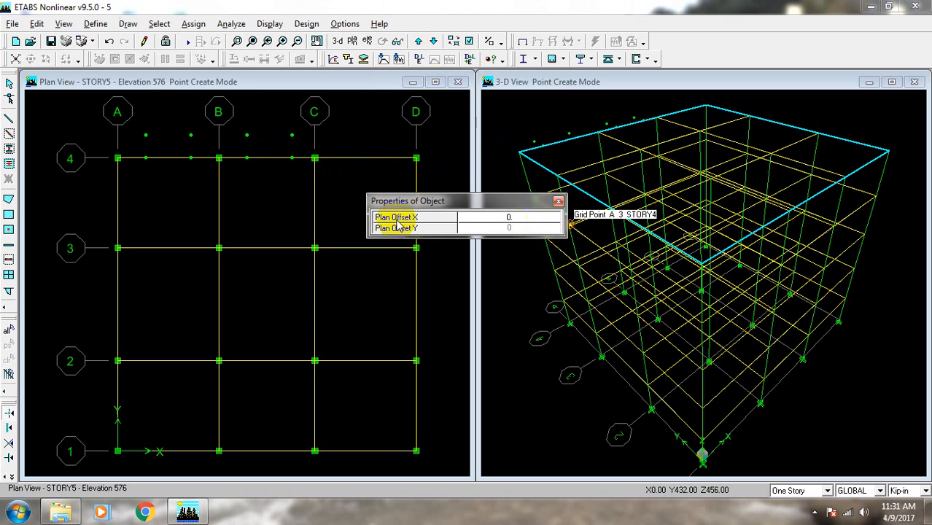
{"action": "type", "text": "0"}
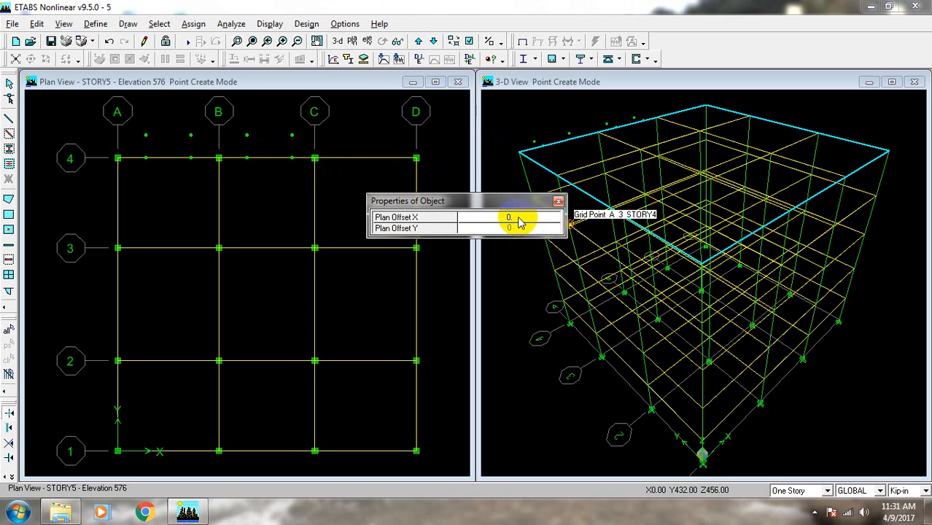
{"action": "left_click", "coordinate": [518, 219]}
{"action": "type", "text": "5'"}
{"action": "left_click", "coordinate": [313, 156]}
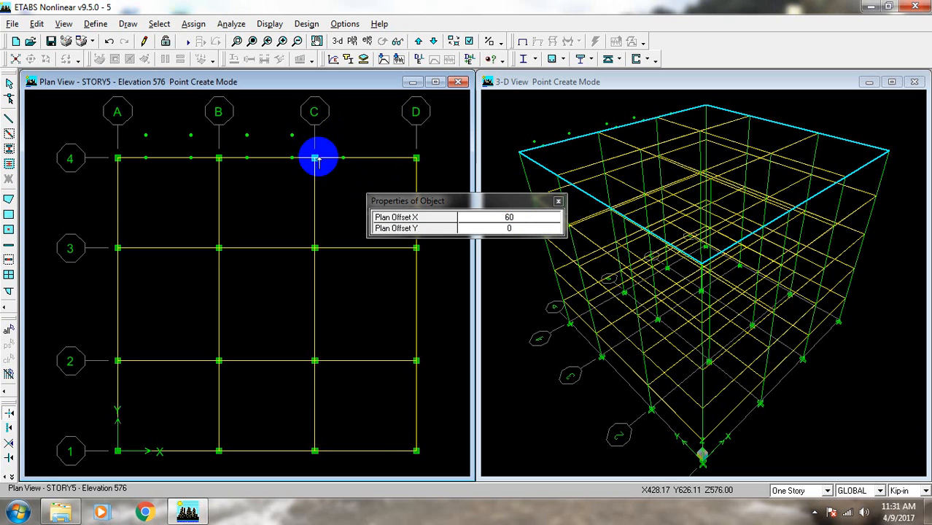
{"action": "left_click", "coordinate": [387, 159]}
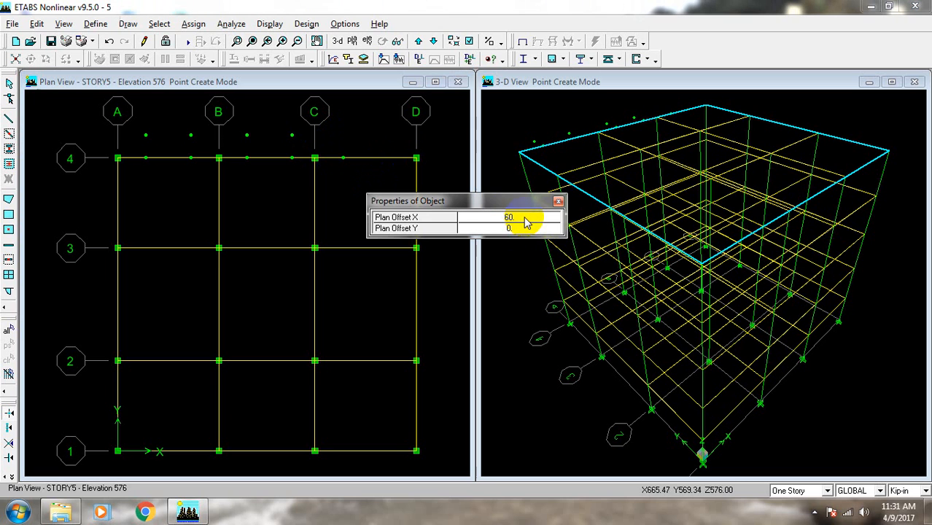
Step: Draw another point on grid line 4 with plan offset X 96 from the existing point between C and D
{"action": "double_click", "coordinate": [539, 224]}
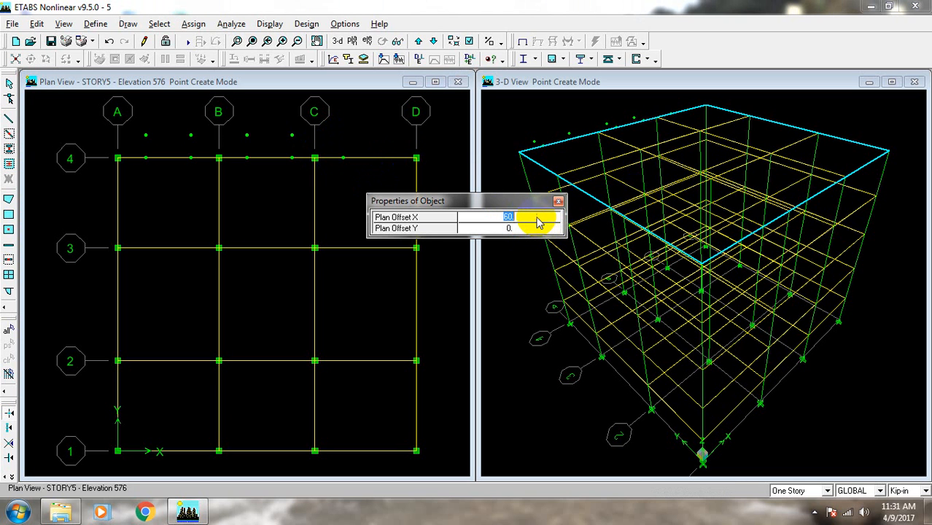
{"action": "type", "text": "96"}
{"action": "left_click", "coordinate": [556, 150]}
{"action": "left_click", "coordinate": [409, 175]}
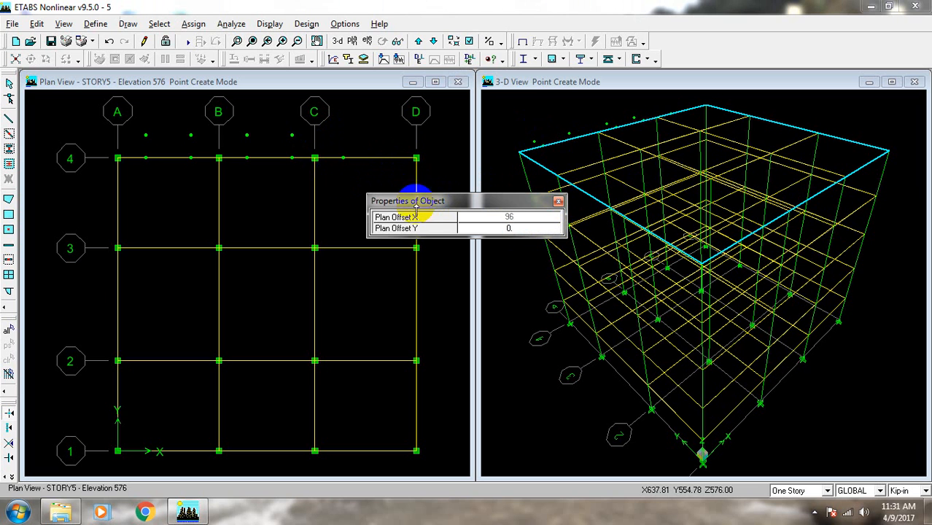
{"action": "left_click", "coordinate": [342, 159]}
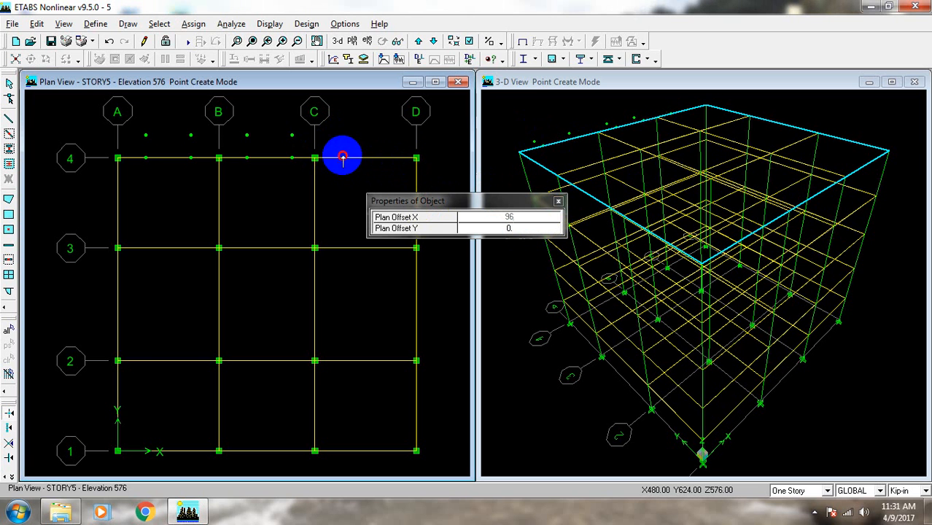
{"action": "left_click", "coordinate": [390, 153]}
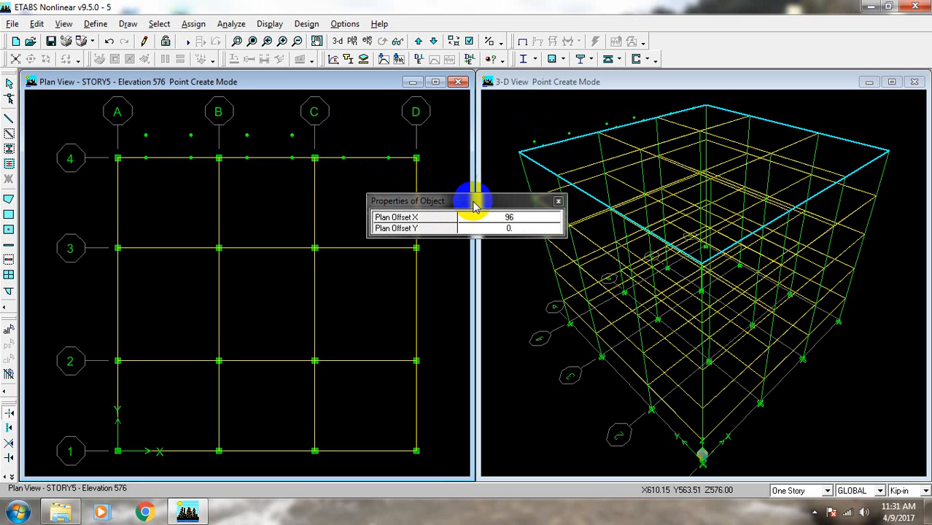
Step: Draw points with plan offset X 0 and Y 48 from both points on grid line 4 between C and D
{"action": "left_click", "coordinate": [511, 217]}
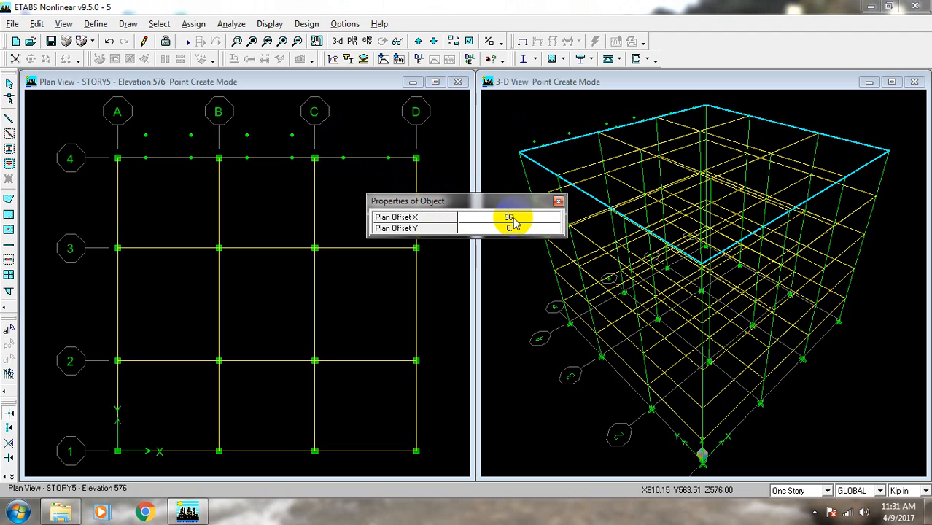
{"action": "double_click", "coordinate": [513, 217]}
{"action": "type", "text": "0"}
{"action": "double_click", "coordinate": [523, 230]}
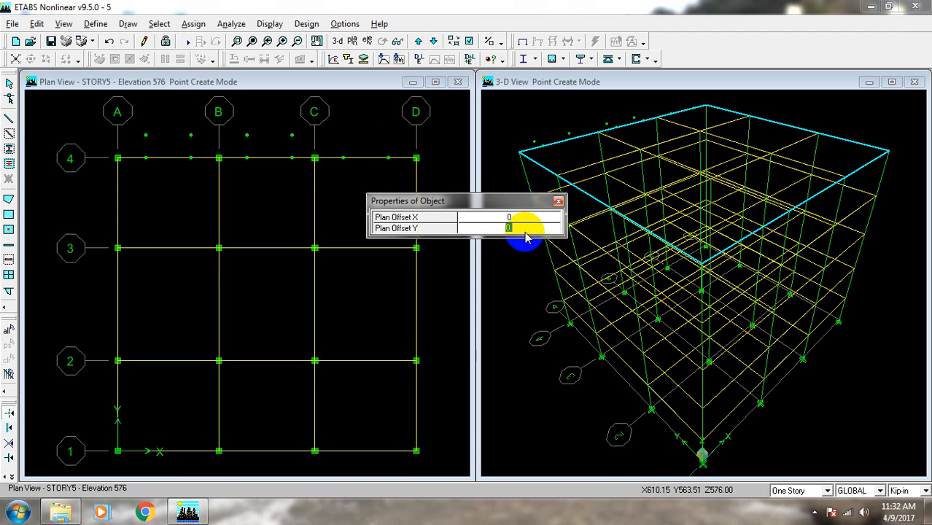
{"action": "type", "text": "48"}
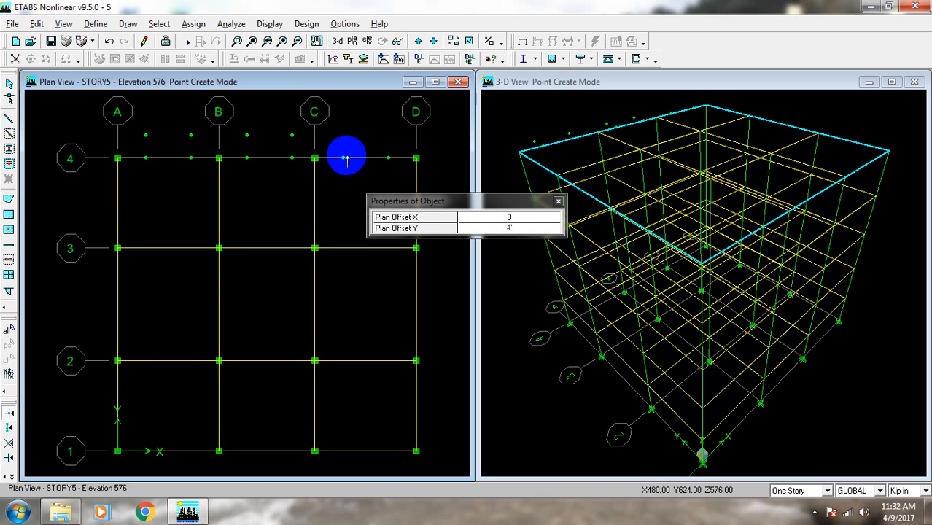
{"action": "left_click", "coordinate": [388, 158]}
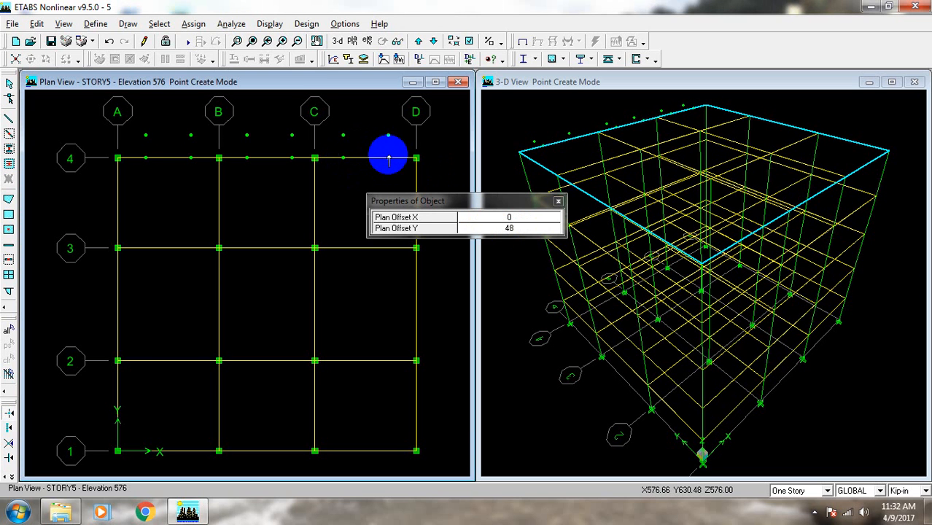
{"action": "left_click_drag", "start_coordinate": [421, 203], "coordinate": [471, 188]}
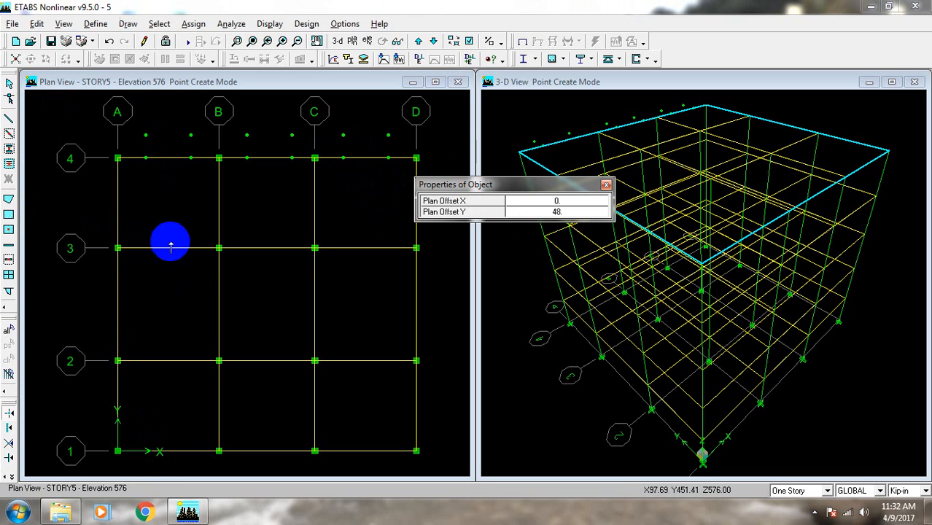
Step: Draw points with plan offset X 60 and Y 0 from grid points A-1, B-1 and C-1
{"action": "left_click", "coordinate": [568, 213]}
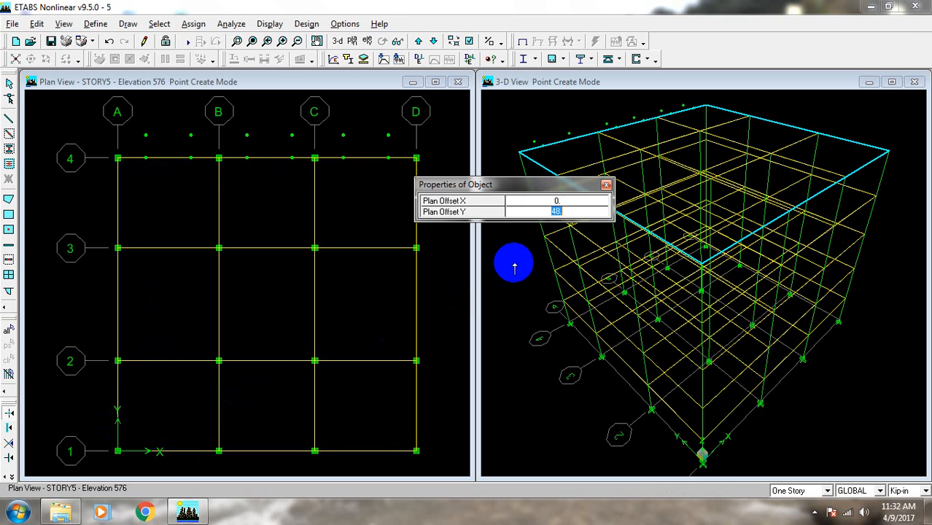
{"action": "type", "text": "0"}
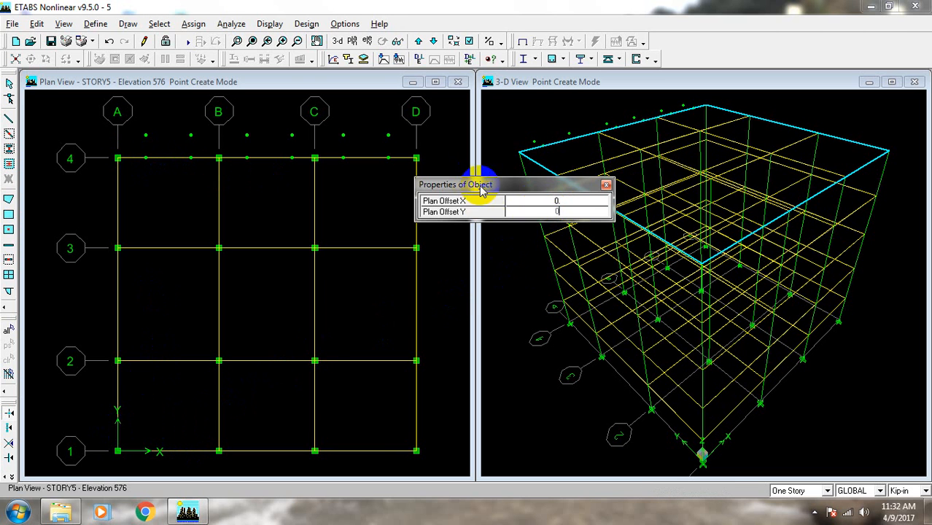
{"action": "left_click", "coordinate": [569, 202]}
{"action": "double_click", "coordinate": [569, 203]}
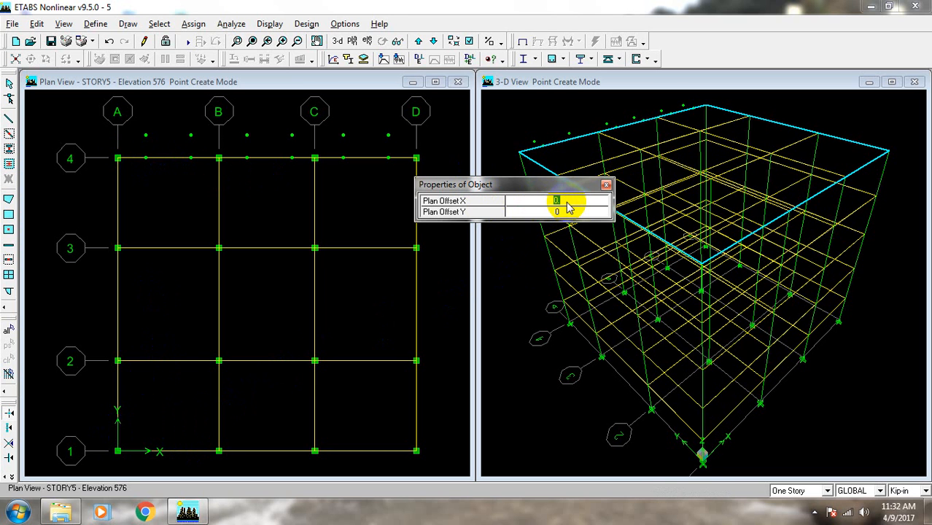
{"action": "type", "text": "5"}
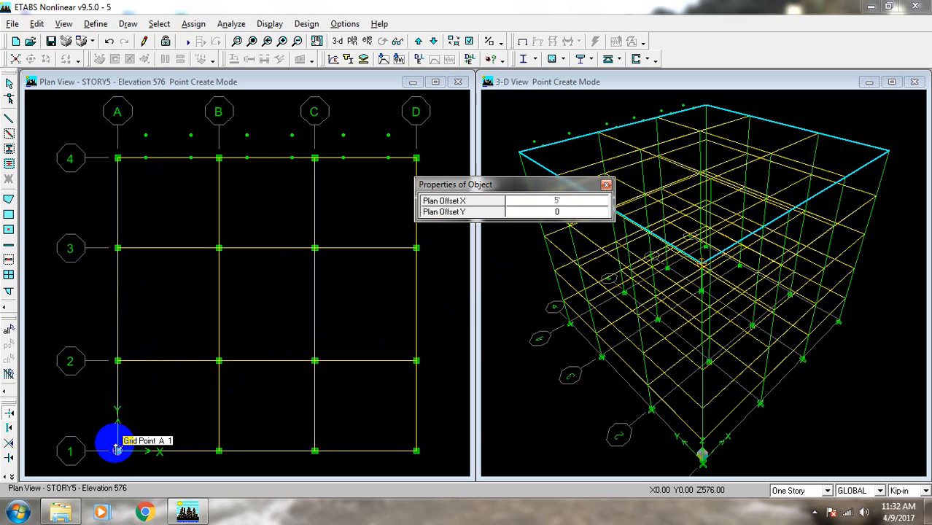
{"action": "key", "text": "BackSpace"}
{"action": "type", "text": "60"}
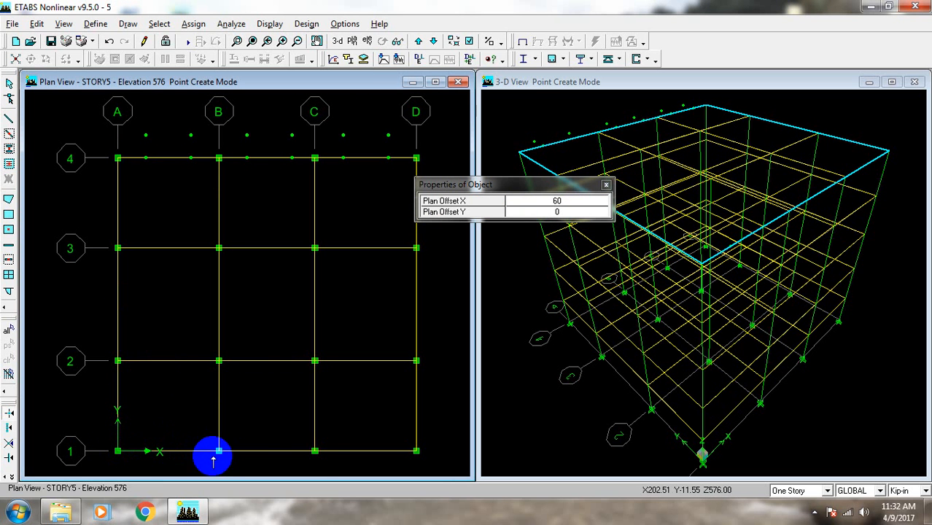
{"action": "left_click", "coordinate": [218, 451]}
{"action": "left_click", "coordinate": [315, 449]}
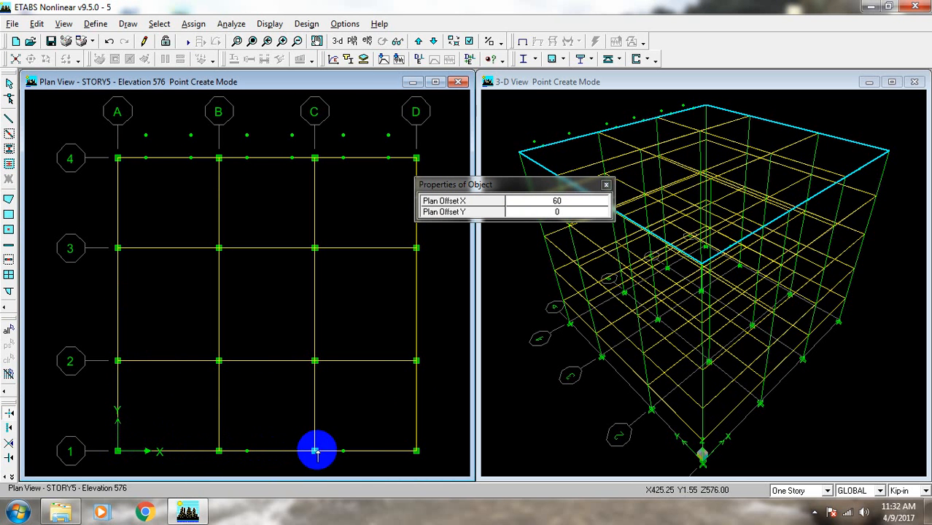
Step: Draw another point with plan offset X 96 from the existing intermediate point in each of the three bays on grid line 1
{"action": "left_click", "coordinate": [578, 201]}
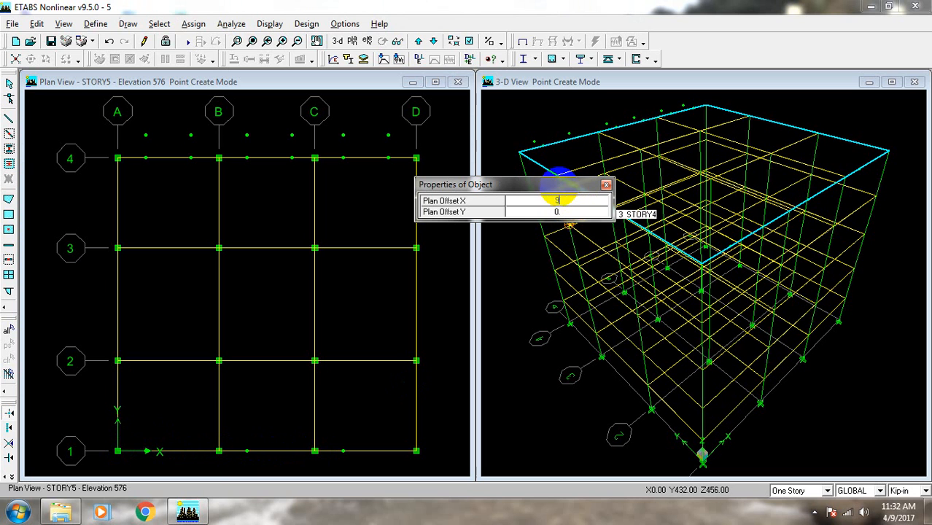
{"action": "type", "text": "96"}
{"action": "left_click", "coordinate": [415, 306]}
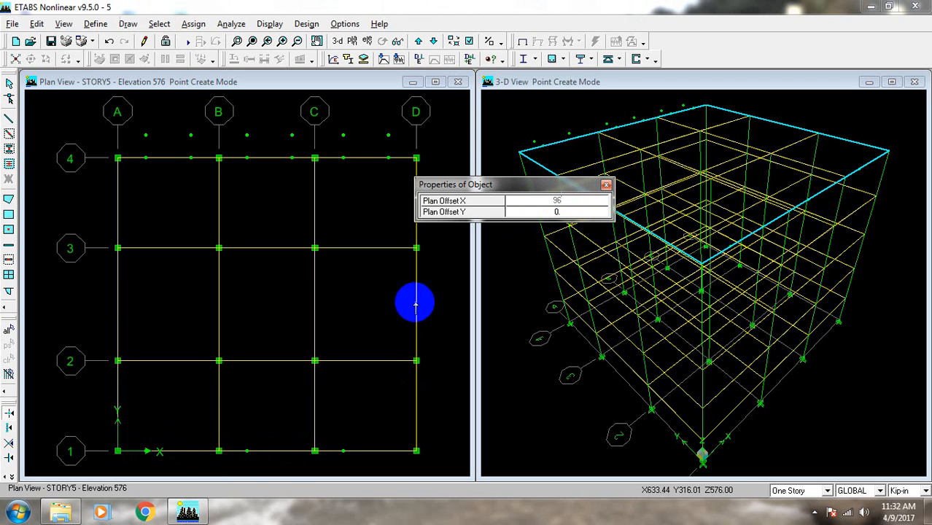
{"action": "left_click", "coordinate": [146, 452]}
{"action": "left_click", "coordinate": [247, 451]}
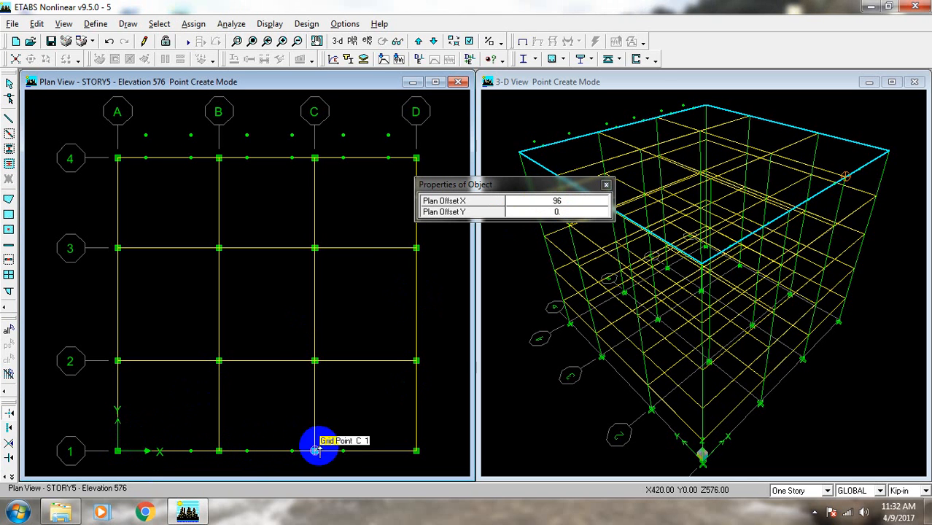
Step: Draw points with plan offset X 0 and Y -48 from the six intermediate points on grid line 1, and end point drawing with plan offset Y 0
{"action": "left_click", "coordinate": [581, 213]}
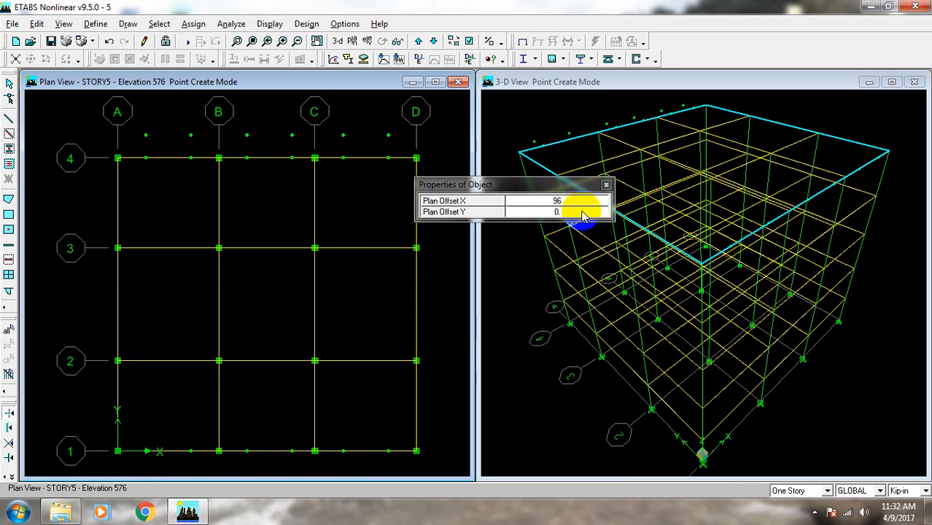
{"action": "left_click", "coordinate": [583, 201]}
{"action": "type", "text": "0"}
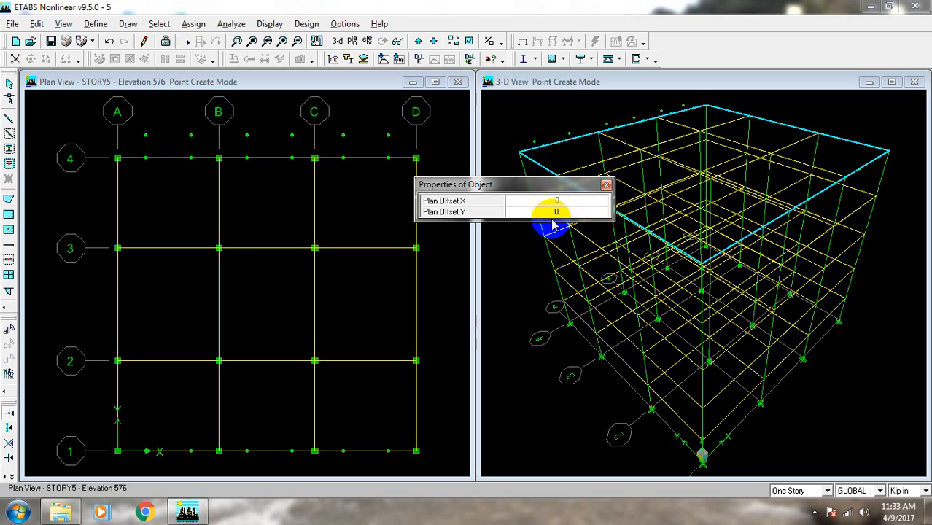
{"action": "left_click", "coordinate": [574, 212]}
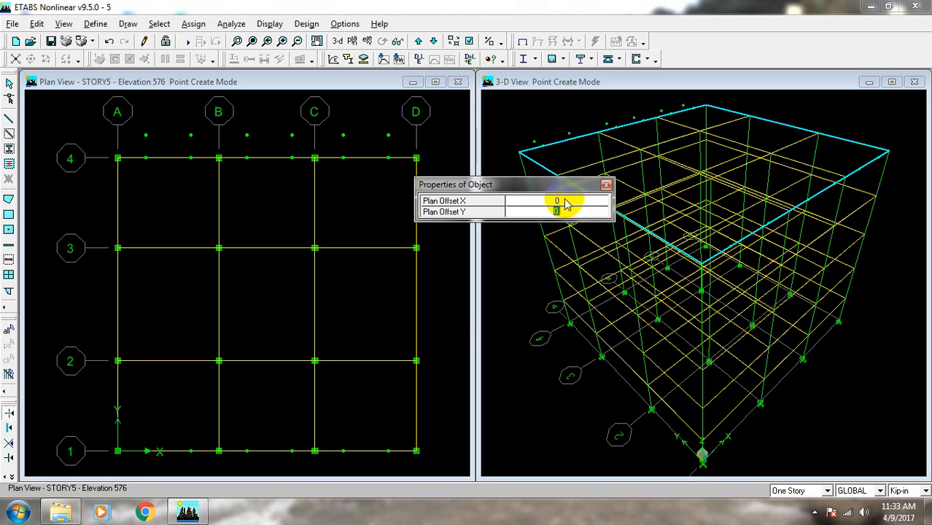
{"action": "key", "text": "BackSpace"}
{"action": "type", "text": "-48"}
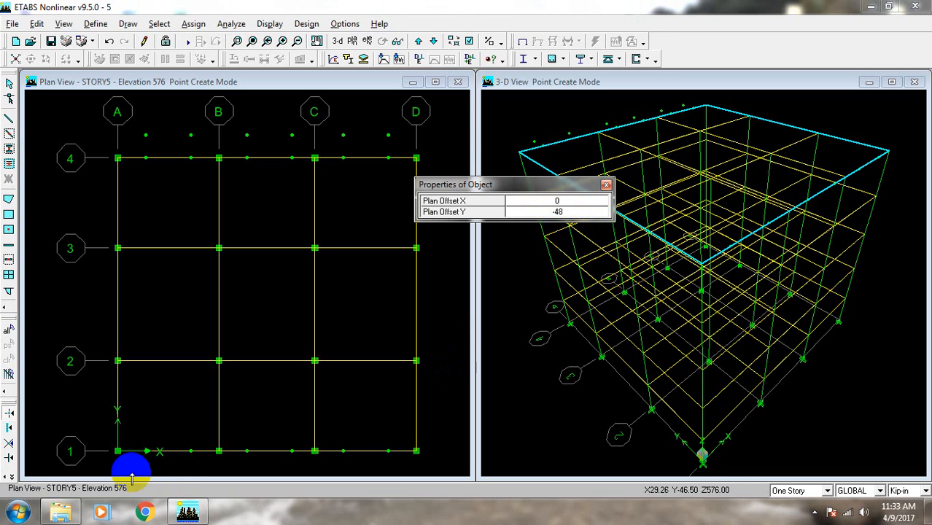
{"action": "left_click", "coordinate": [147, 451]}
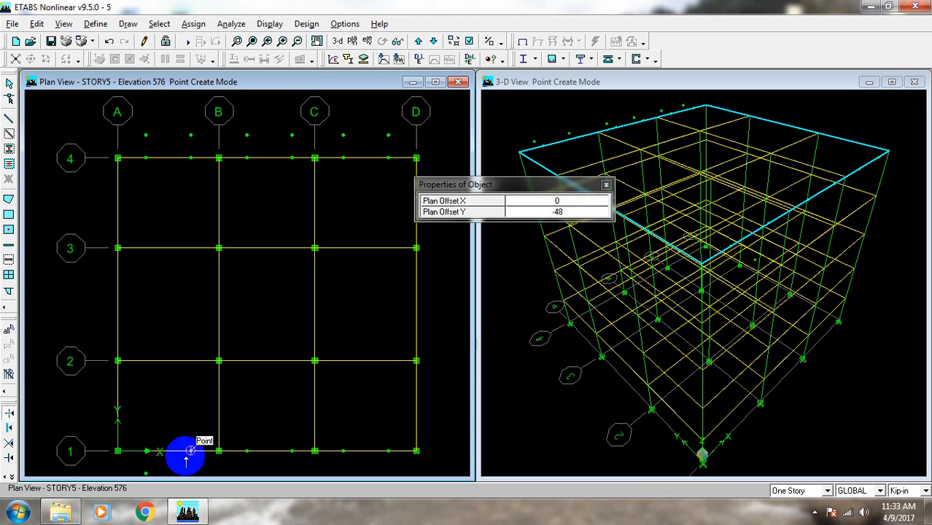
{"action": "left_click", "coordinate": [191, 451]}
{"action": "left_click", "coordinate": [248, 451]}
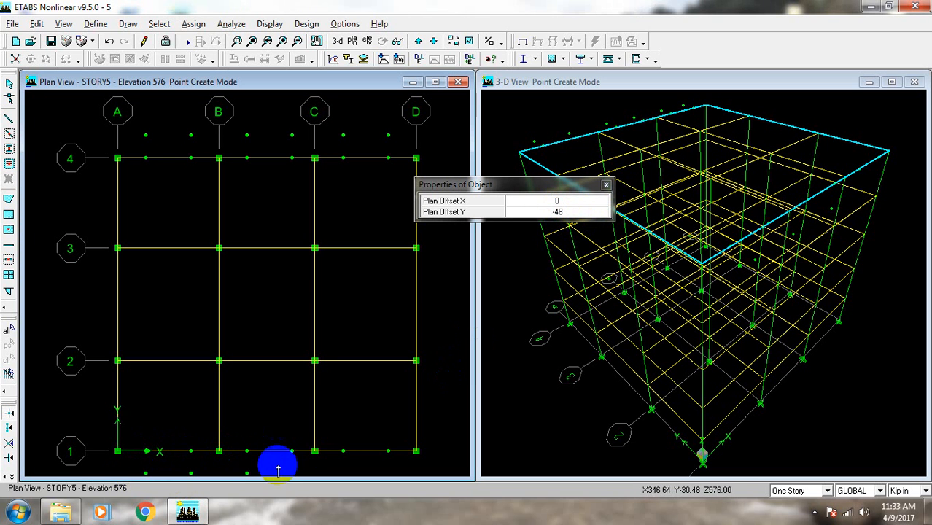
{"action": "left_click", "coordinate": [293, 450]}
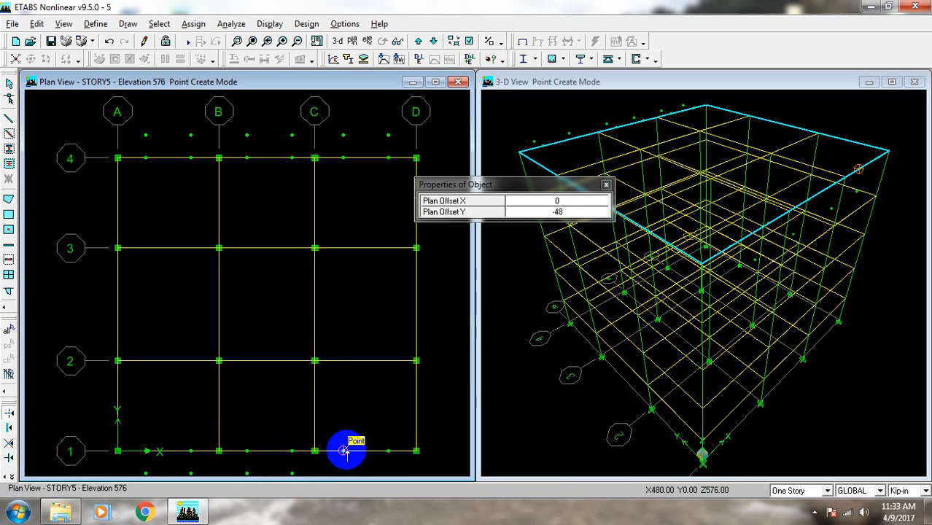
{"action": "left_click", "coordinate": [343, 451]}
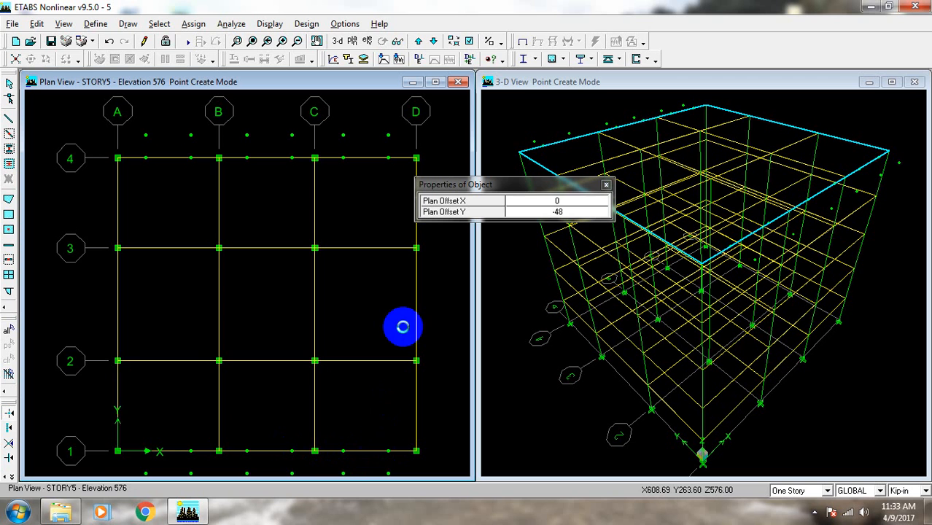
{"action": "scroll", "coordinate": [376, 337], "scroll_direction": "down", "scroll_amount": 3}
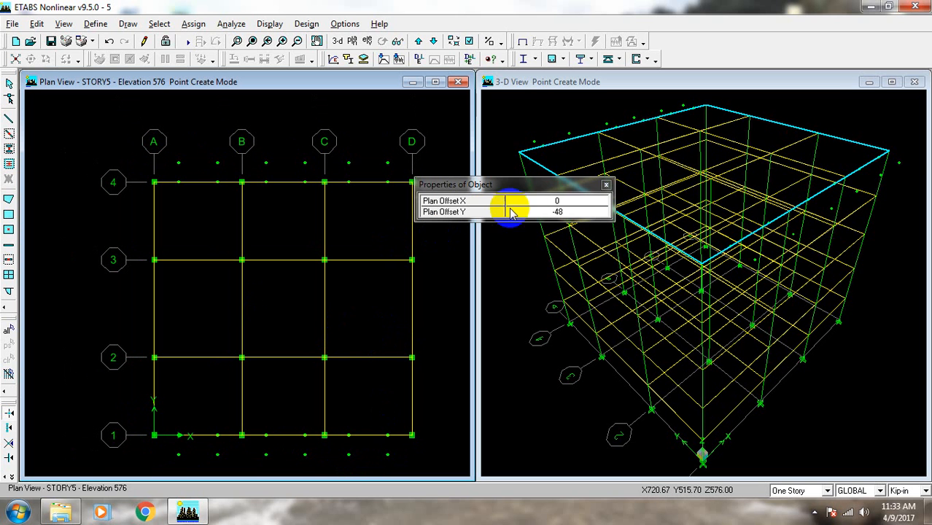
{"action": "left_click", "coordinate": [572, 212]}
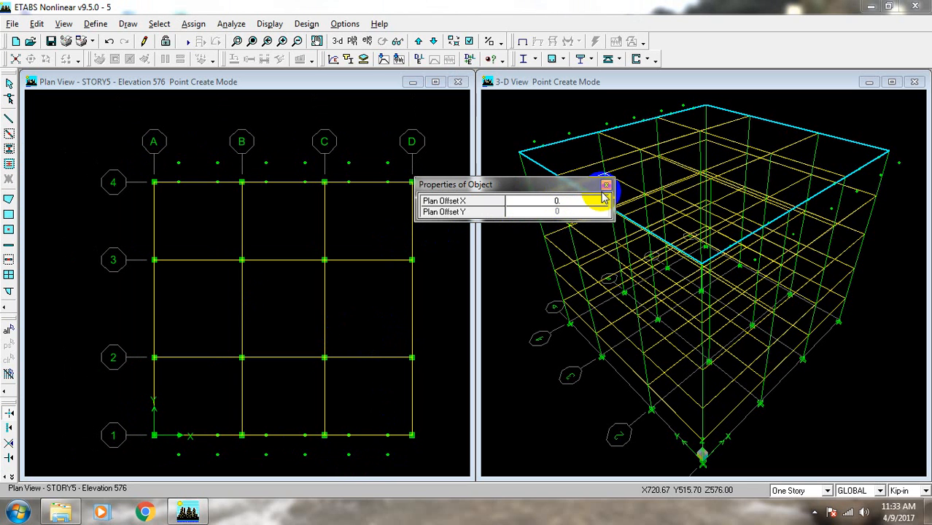
{"action": "left_click", "coordinate": [8, 85]}
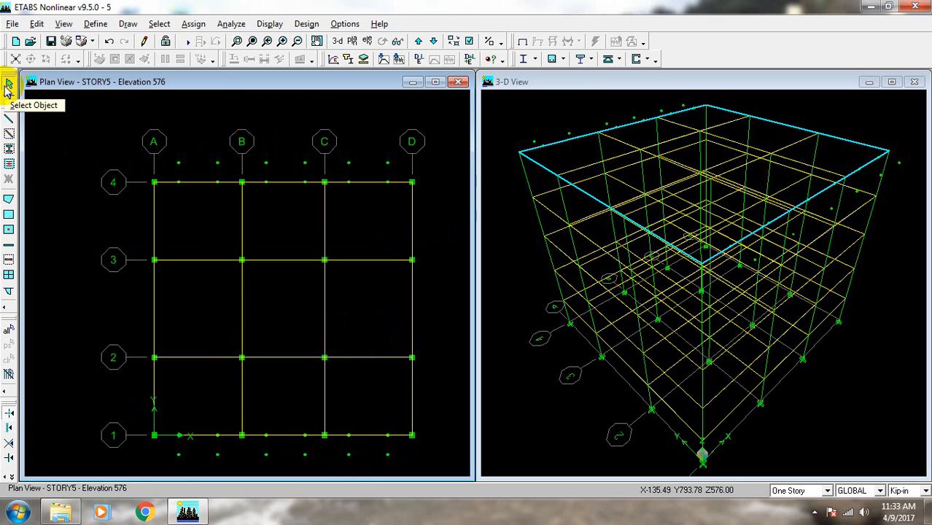
{"action": "middle_click_drag", "start_coordinate": [250, 377], "coordinate": [234, 332]}
{"action": "double_click", "coordinate": [234, 333]}
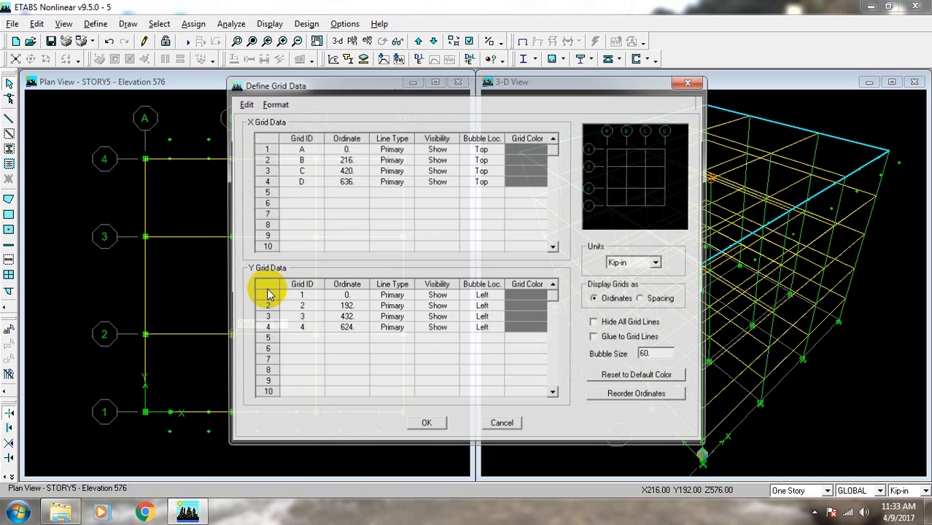
{"action": "left_click", "coordinate": [689, 82]}
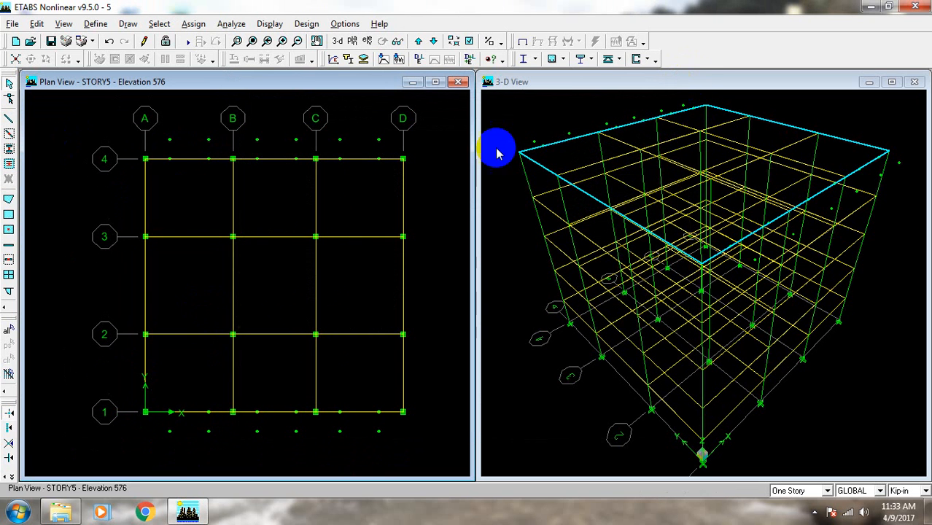
{"action": "middle_click_drag", "start_coordinate": [283, 275], "coordinate": [293, 296]}
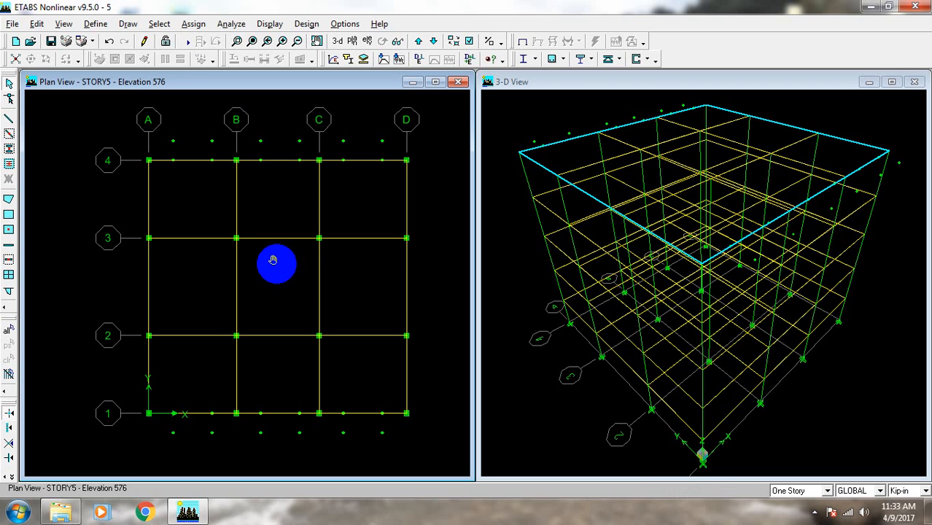
{"action": "middle_click_drag", "start_coordinate": [277, 270], "coordinate": [276, 265]}
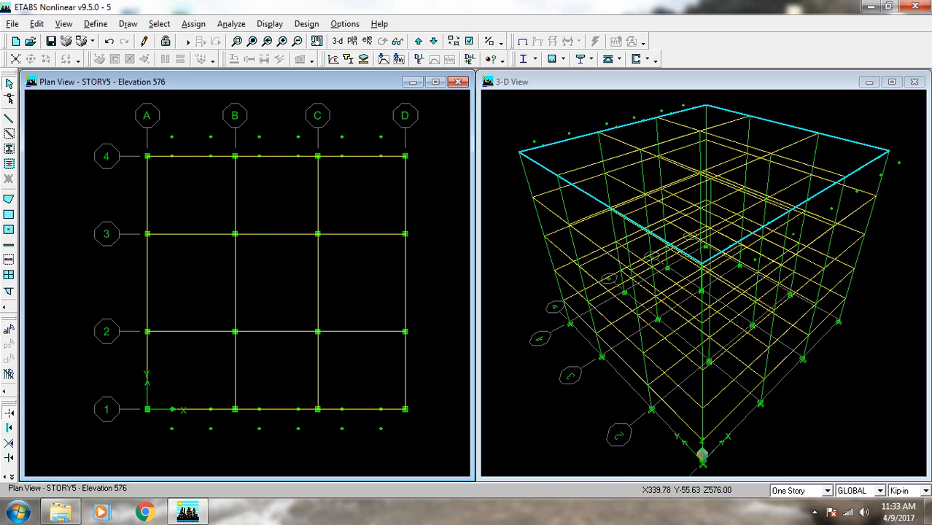
{"action": "left_click", "coordinate": [815, 512]}
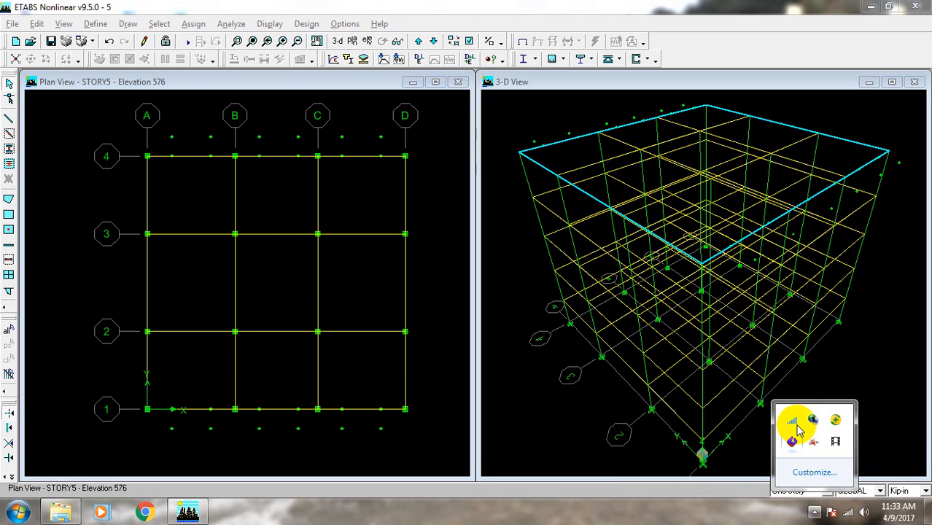
{"action": "left_click", "coordinate": [836, 440]}
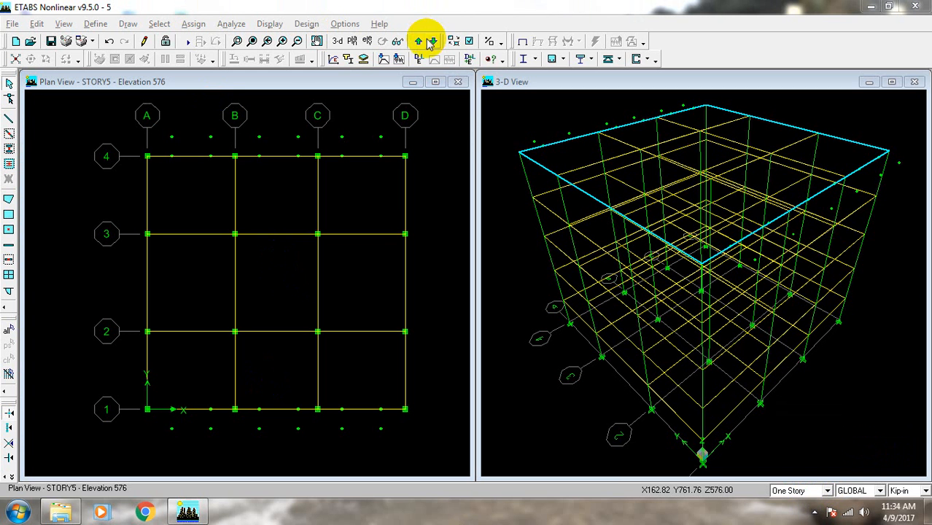
Step: Turn on Object Fill in the building view options and apply the settings to all windows
{"action": "left_click", "coordinate": [467, 41]}
{"action": "left_click", "coordinate": [467, 42]}
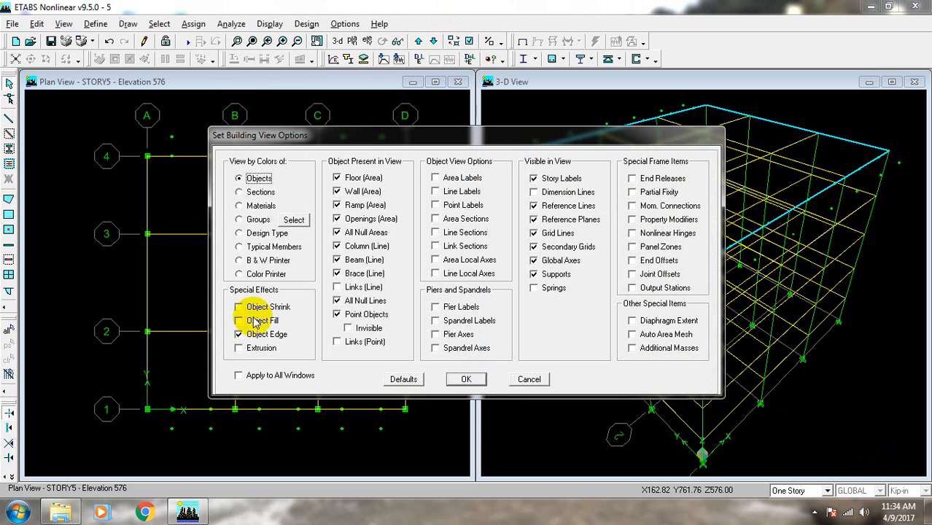
{"action": "left_click", "coordinate": [239, 321]}
{"action": "left_click", "coordinate": [245, 375]}
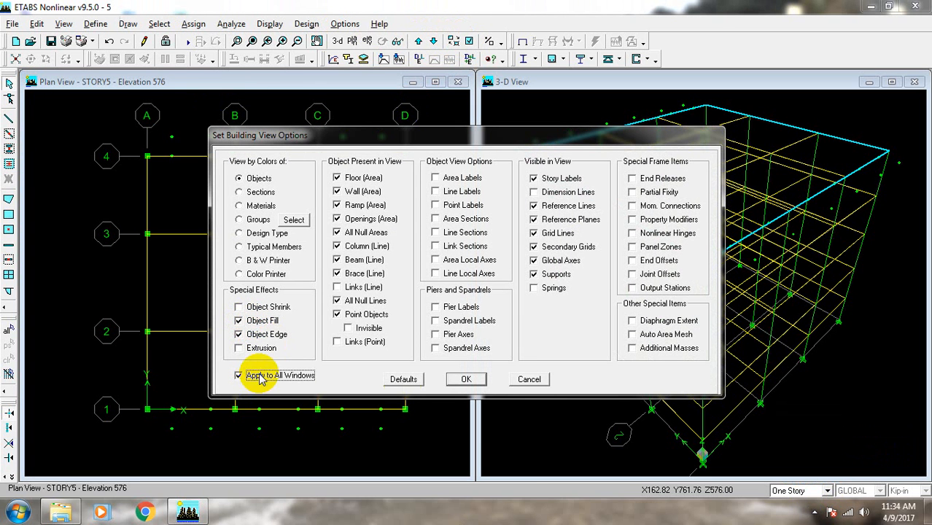
{"action": "left_click", "coordinate": [465, 379]}
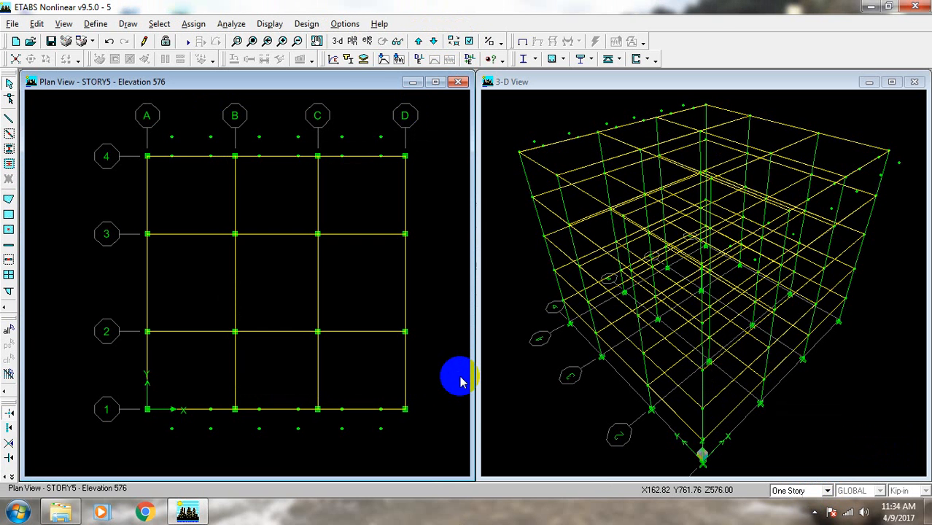
{"action": "middle_click_drag", "start_coordinate": [275, 264], "coordinate": [222, 256]}
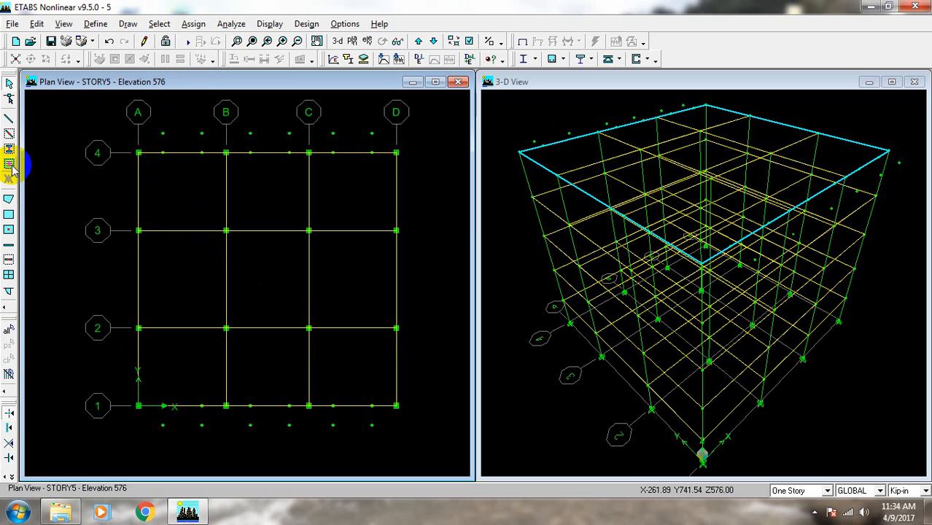
Step: Create SLAB1 floor areas in every bay between grid lines A-D and 1-4 on STORY5 with one region window
{"action": "left_click", "coordinate": [8, 231]}
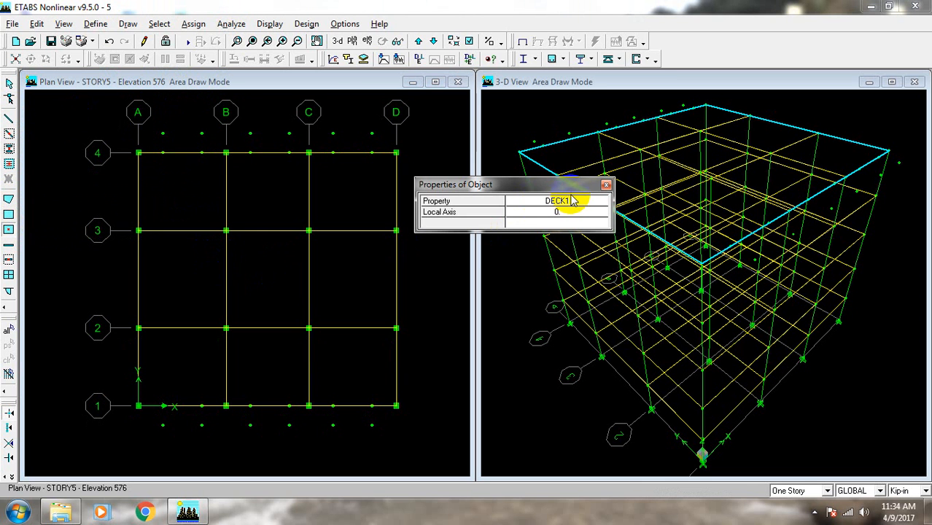
{"action": "left_click", "coordinate": [574, 206]}
{"action": "left_click", "coordinate": [600, 203]}
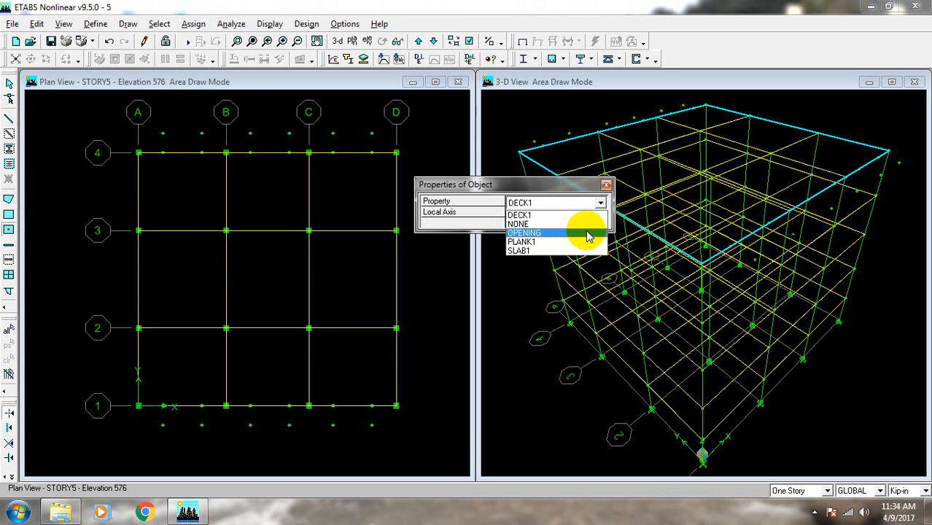
{"action": "left_click", "coordinate": [534, 252]}
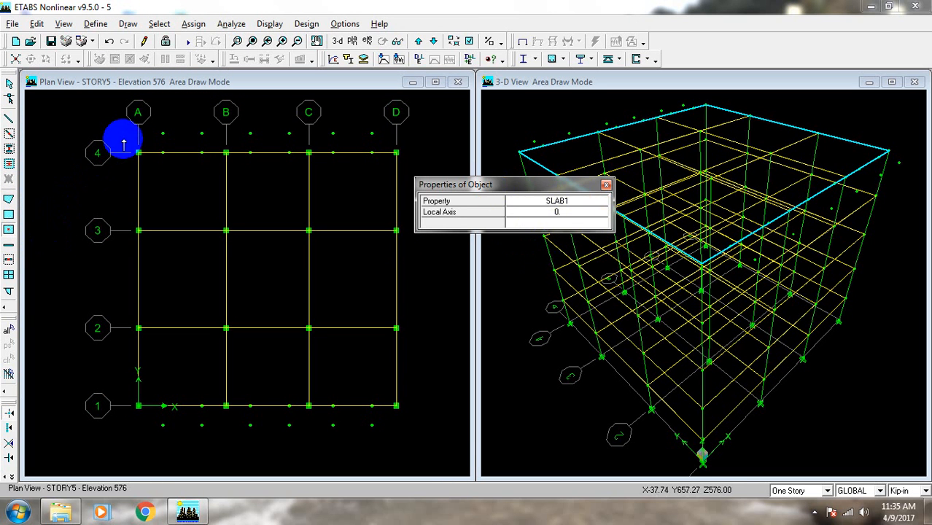
{"action": "mouse_move", "coordinate": [122, 139]}
{"action": "left_mouse_down"}
{"action": "mouse_move", "coordinate": [186, 224]}
{"action": "mouse_move", "coordinate": [266, 280]}
{"action": "mouse_move", "coordinate": [350, 371]}
{"action": "mouse_move", "coordinate": [417, 417]}
{"action": "left_mouse_up"}
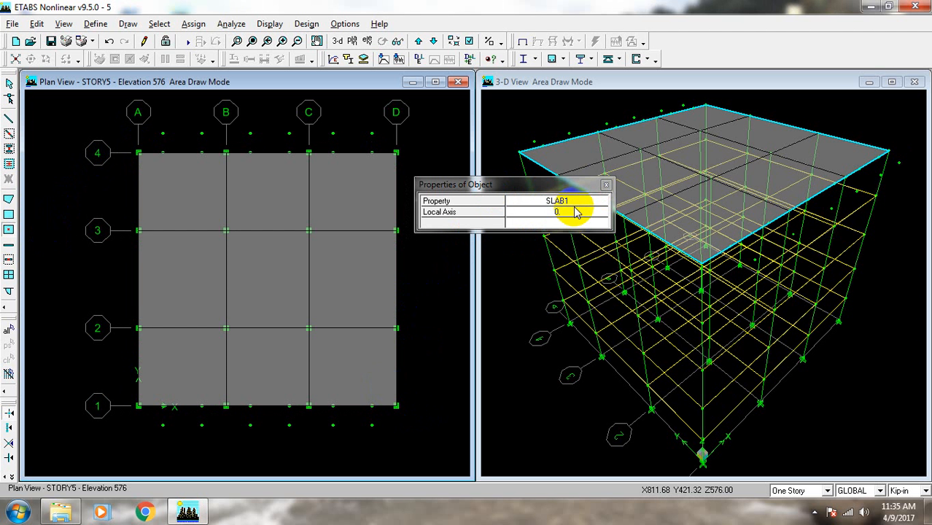
{"action": "left_click", "coordinate": [9, 86]}
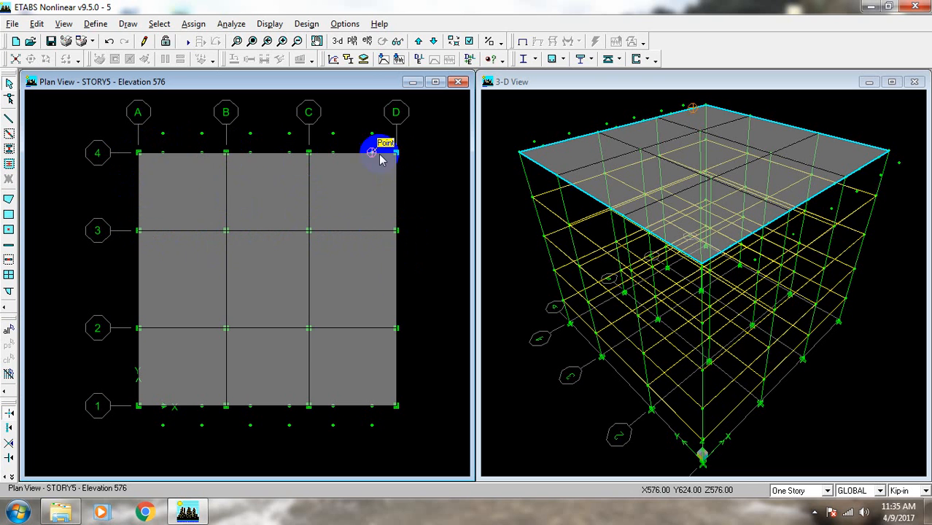
Step: Draw a four-corner SLAB1 area through the offset points beyond grid line 4 in bay A-B
{"action": "left_click", "coordinate": [162, 151]}
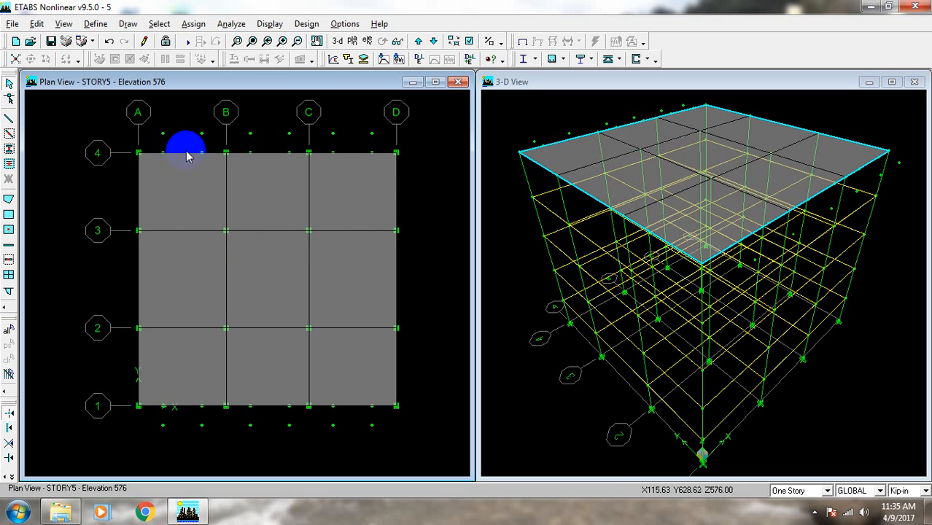
{"action": "left_click", "coordinate": [128, 24]}
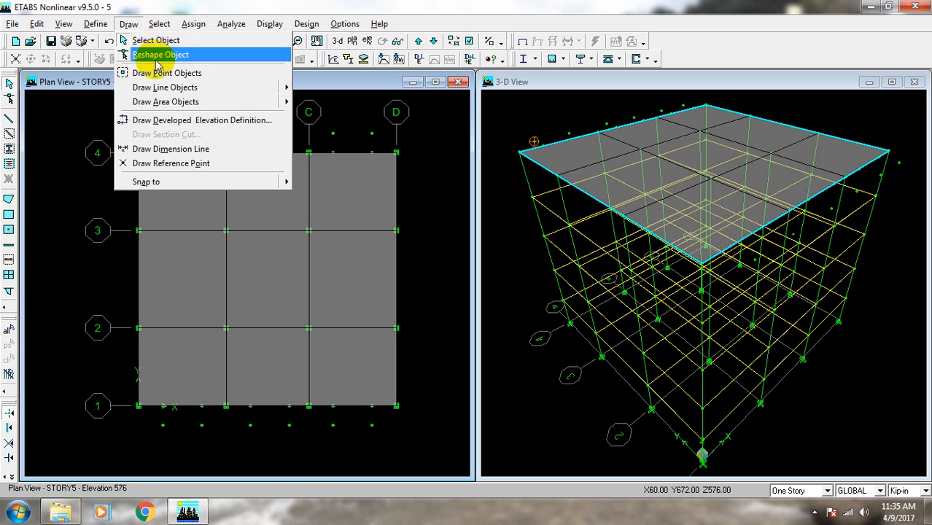
{"action": "mouse_move", "coordinate": [168, 85]}
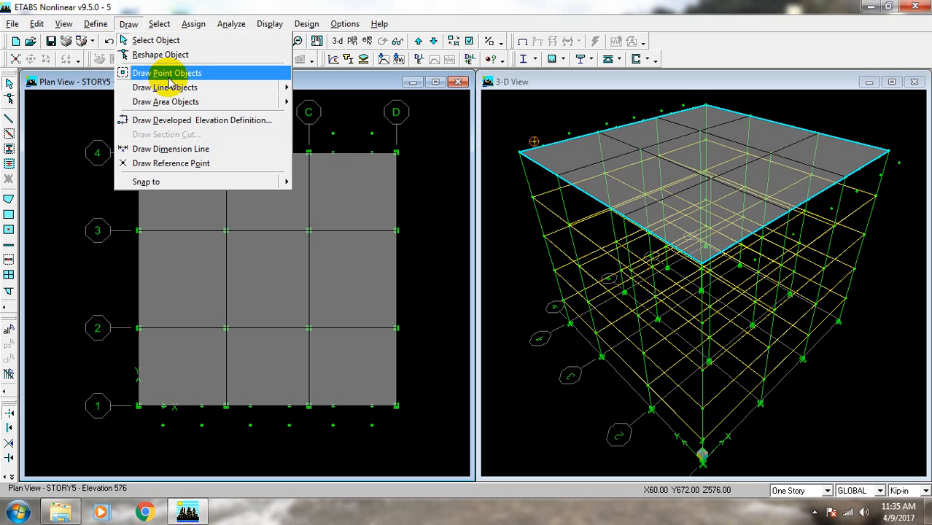
{"action": "mouse_move", "coordinate": [179, 102]}
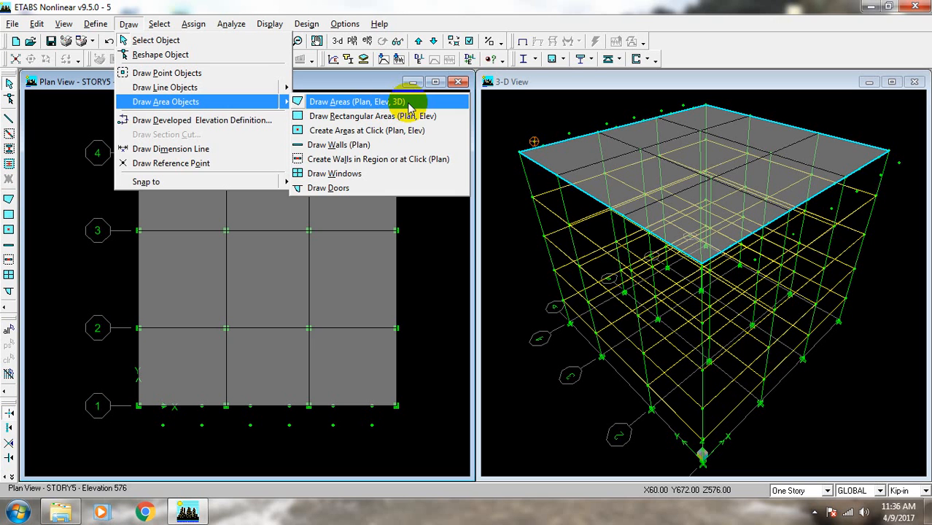
{"action": "left_click", "coordinate": [409, 104]}
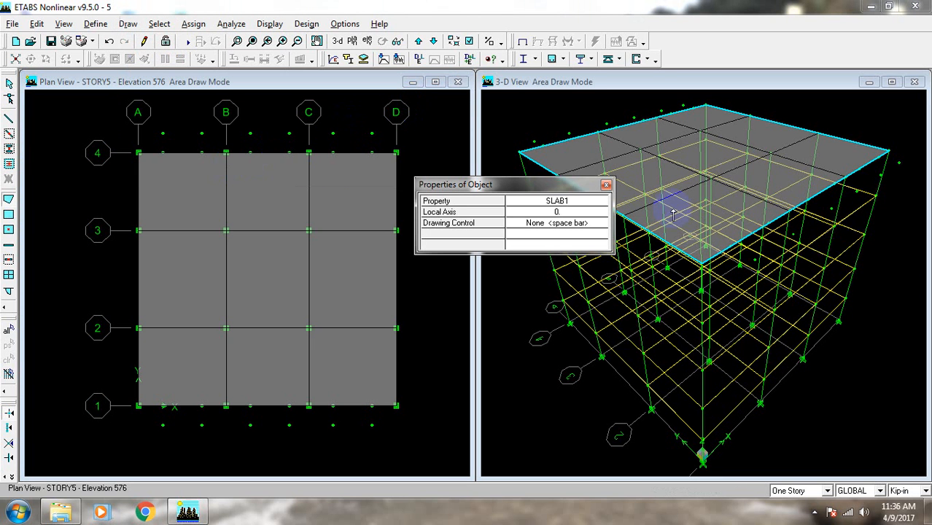
{"action": "left_click", "coordinate": [601, 202]}
{"action": "left_click", "coordinate": [600, 202]}
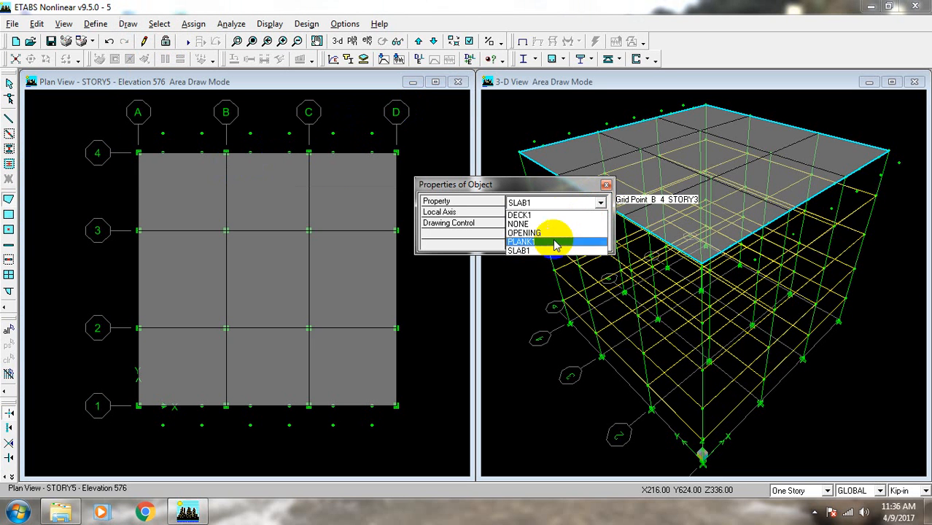
{"action": "left_click", "coordinate": [542, 252]}
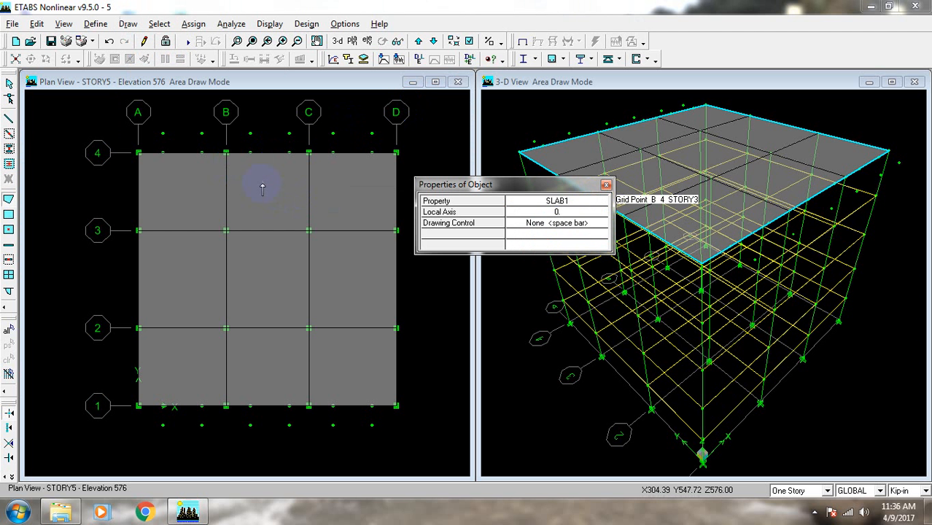
{"action": "left_click", "coordinate": [201, 151]}
{"action": "left_click", "coordinate": [202, 133]}
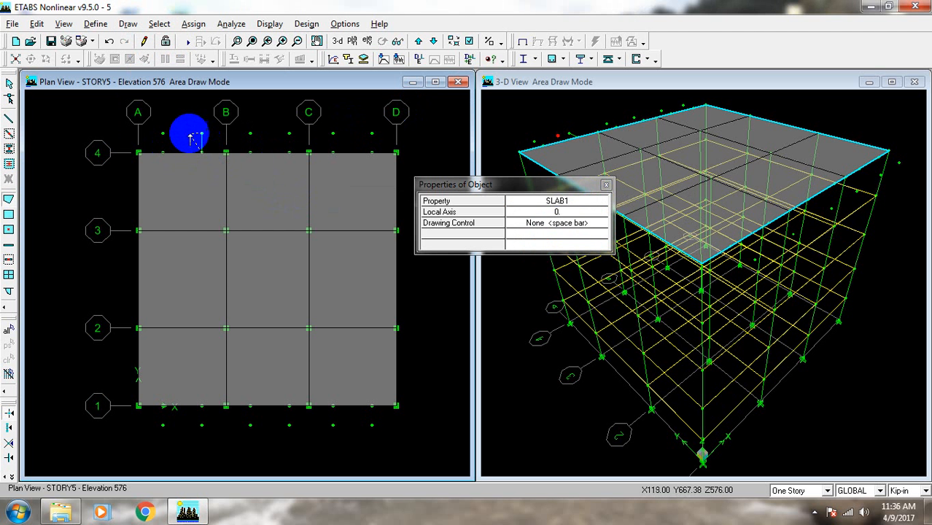
{"action": "left_click", "coordinate": [162, 133]}
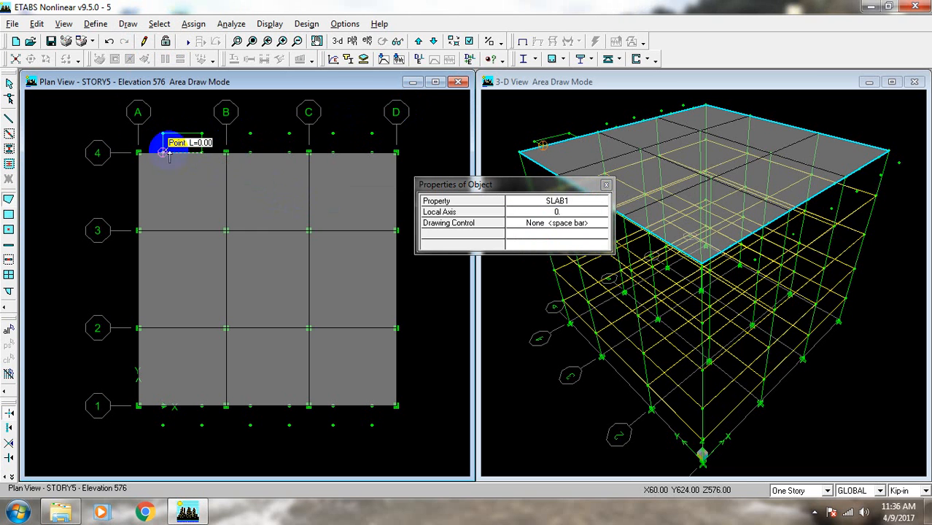
{"action": "key", "text": "Return"}
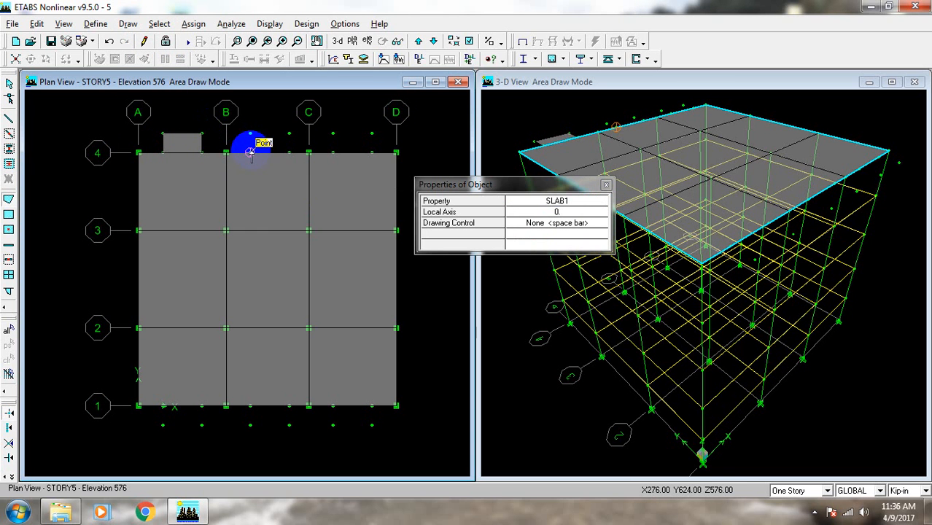
Step: Draw SLAB1 areas through the offset points beyond grid line 4 in bays B-C and C-D
{"action": "left_click", "coordinate": [289, 151]}
{"action": "left_click", "coordinate": [289, 132]}
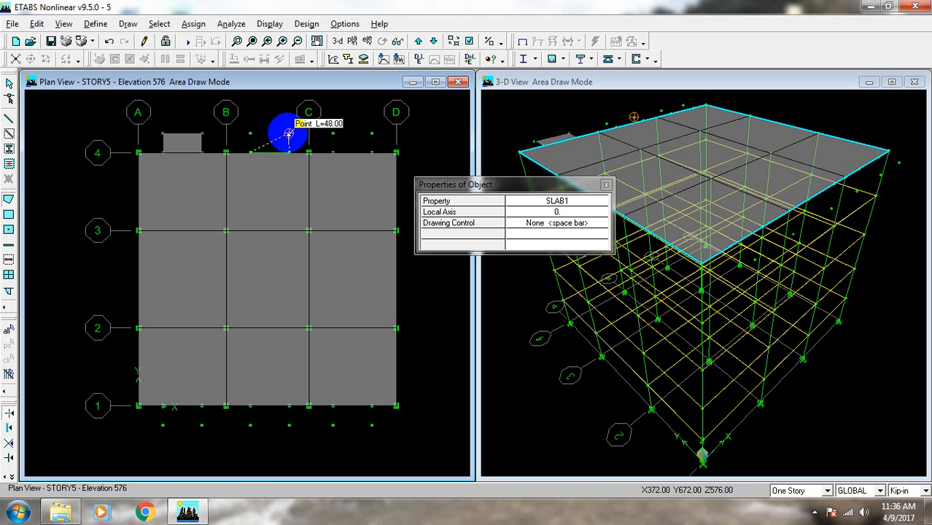
{"action": "left_click", "coordinate": [250, 133]}
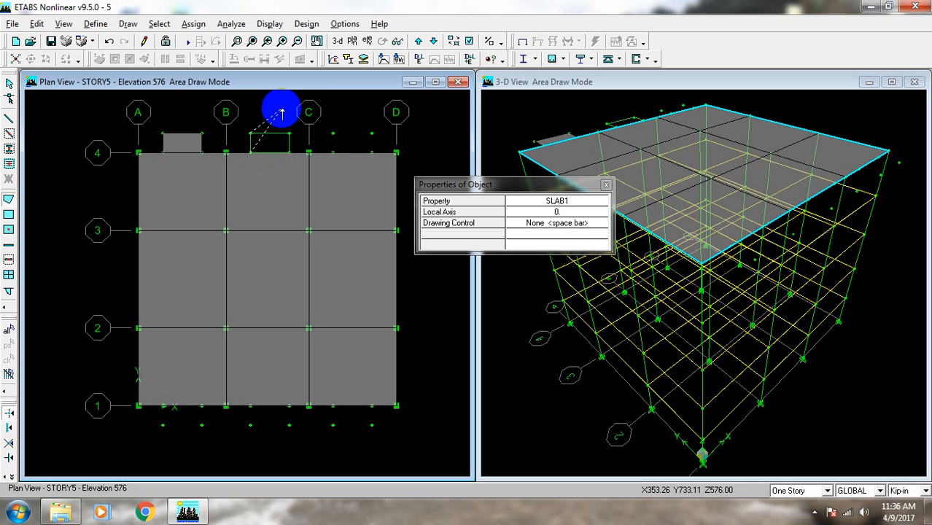
{"action": "key", "text": "Return"}
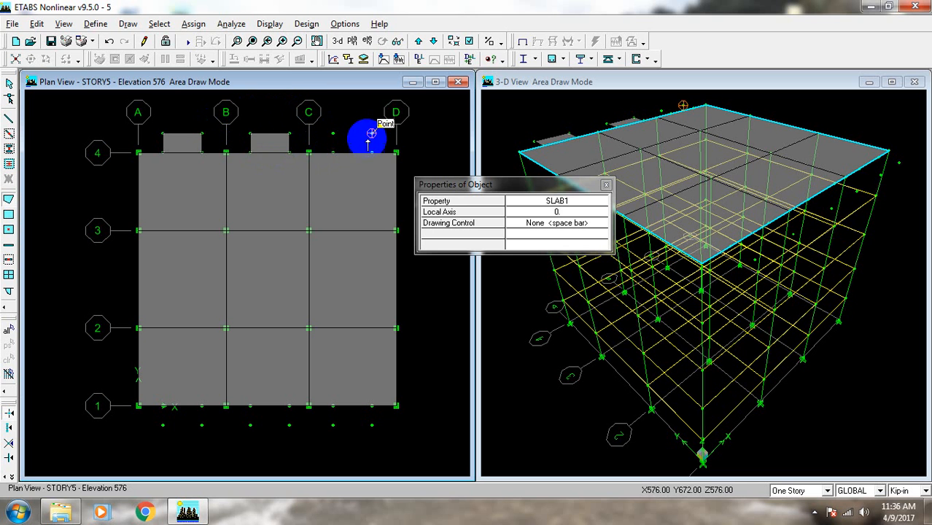
{"action": "left_click", "coordinate": [372, 133]}
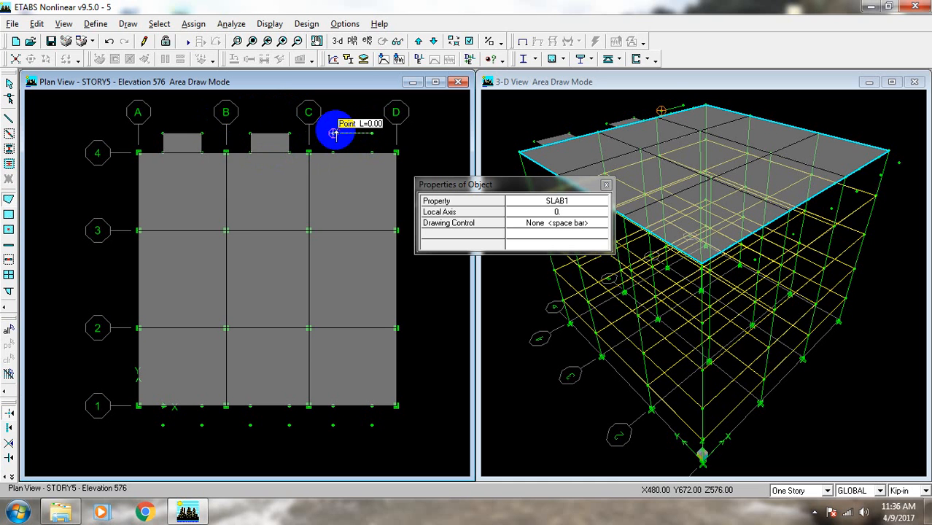
{"action": "left_click", "coordinate": [333, 152]}
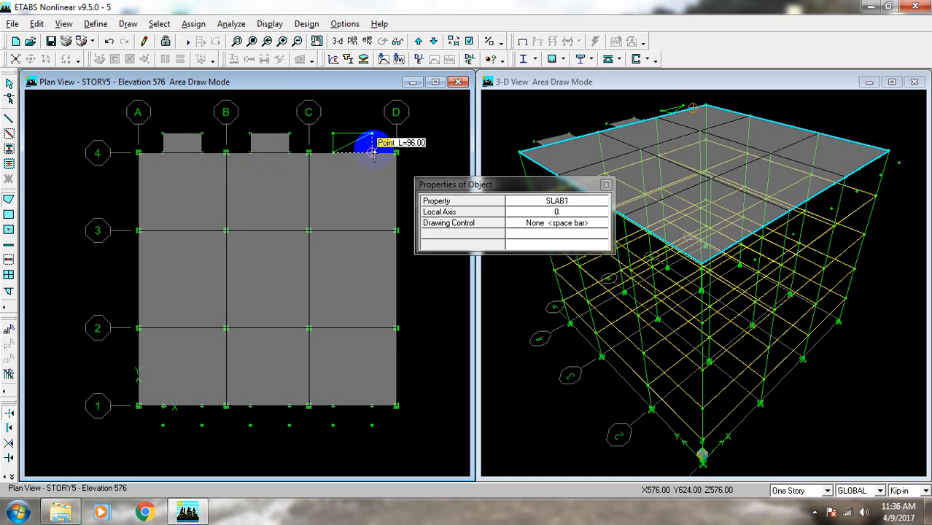
{"action": "left_click", "coordinate": [372, 151]}
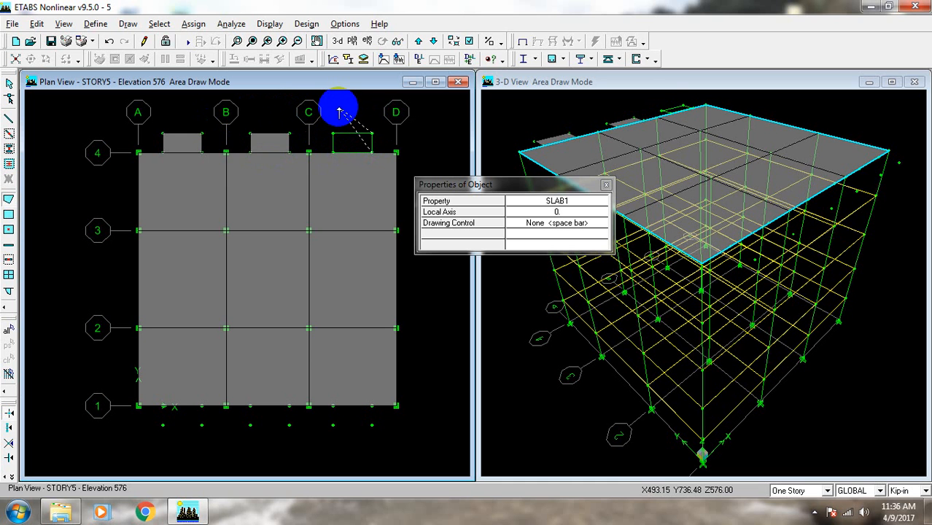
{"action": "double_click", "coordinate": [335, 130]}
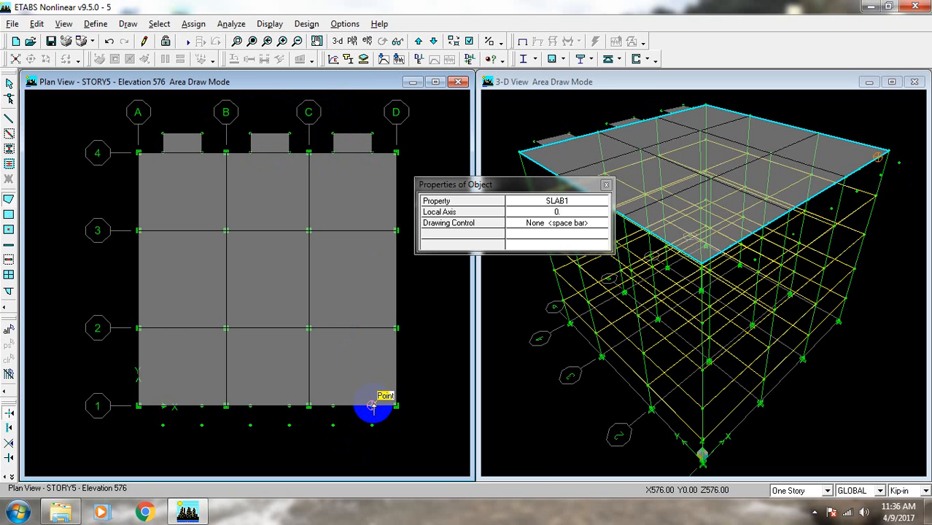
Step: Draw a SLAB1 area through the four offset points beyond grid line 1 in bay C-D
{"action": "left_click", "coordinate": [137, 231]}
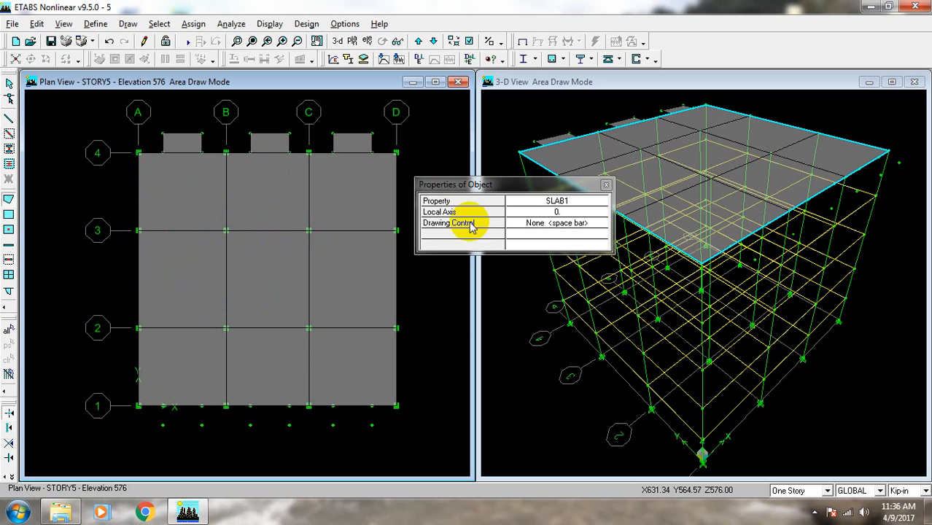
{"action": "left_click", "coordinate": [372, 406]}
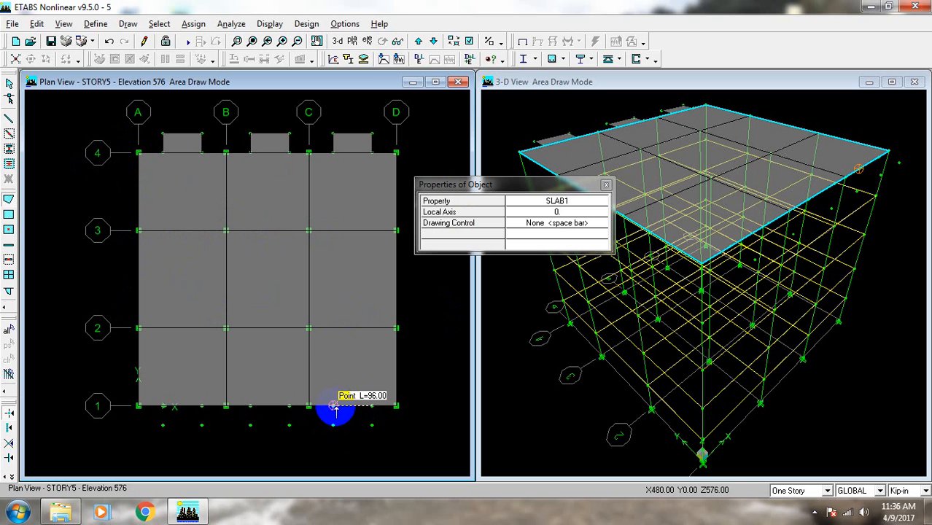
{"action": "left_click", "coordinate": [333, 424]}
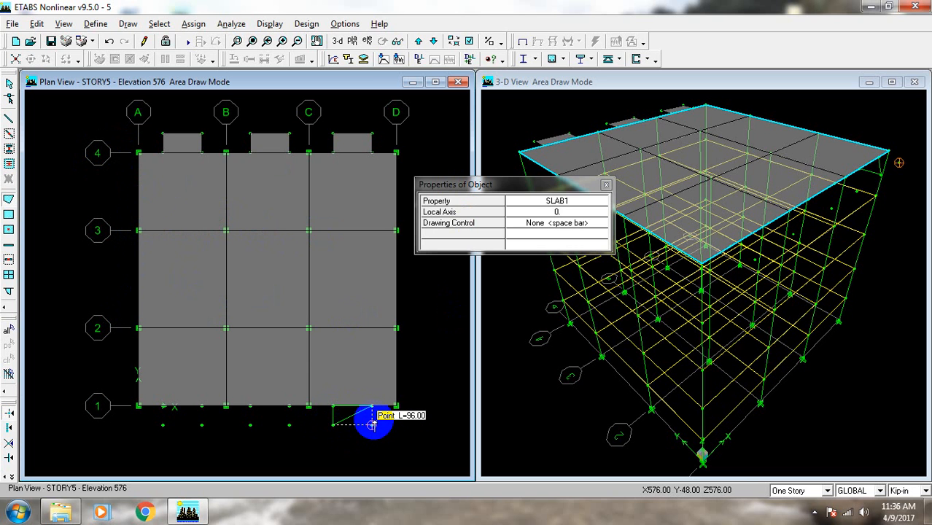
{"action": "key", "text": "Return"}
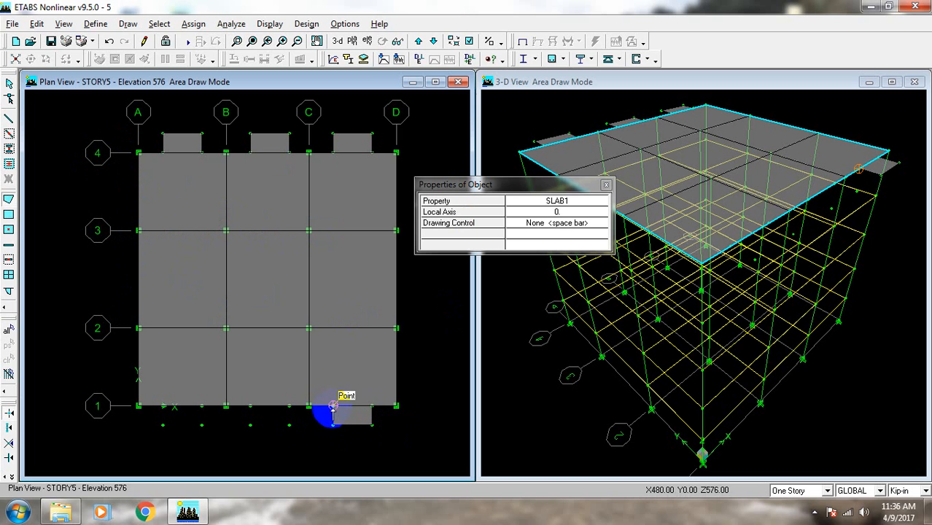
{"action": "left_click", "coordinate": [290, 406]}
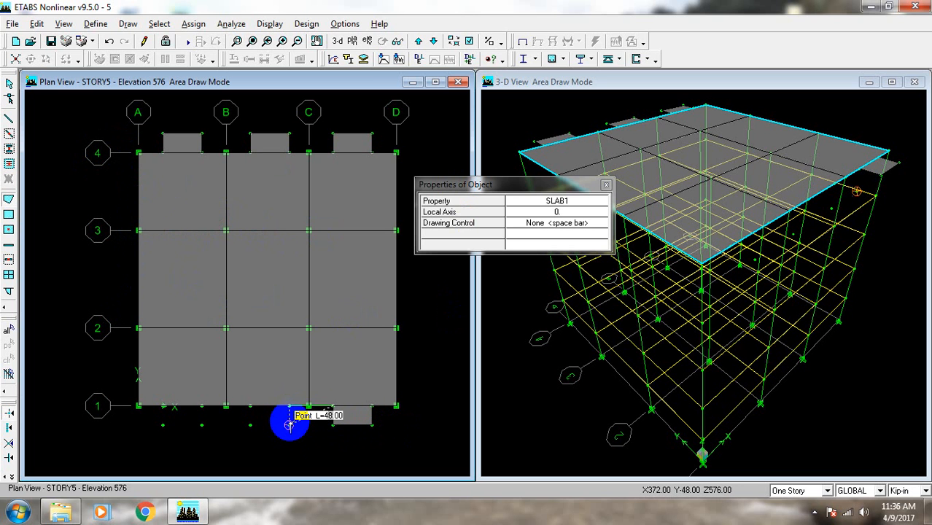
{"action": "double_click", "coordinate": [333, 425]}
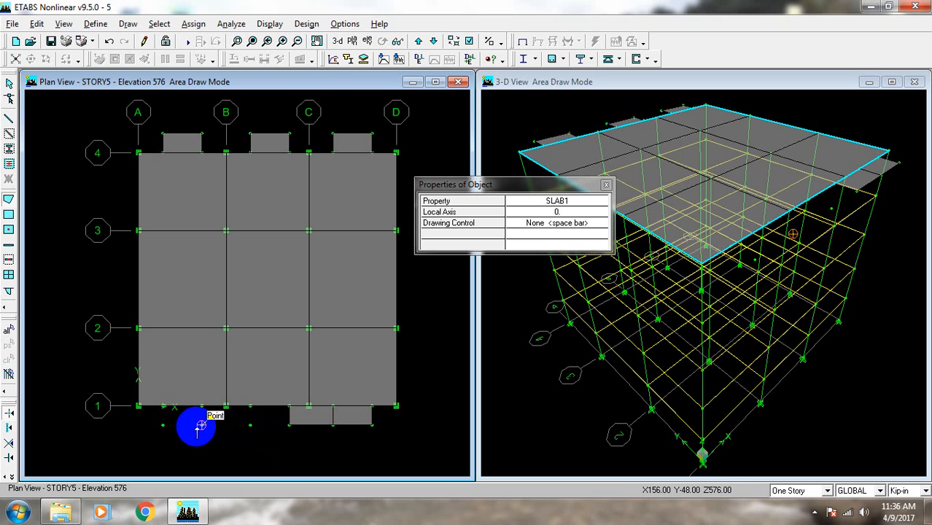
{"action": "key", "text": "ctrl+z"}
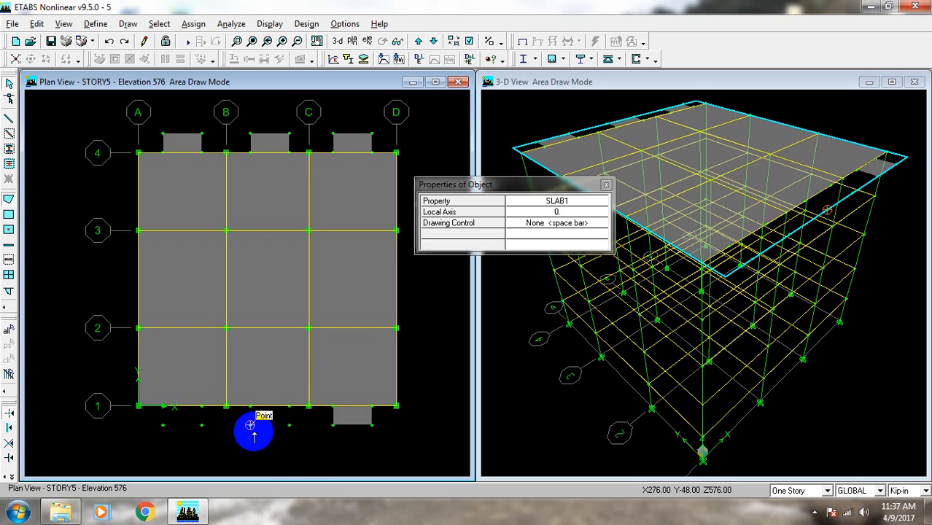
Step: Draw SLAB1 areas through the offset points beyond grid line 1 in bays B-C and A-B
{"action": "left_click", "coordinate": [291, 425]}
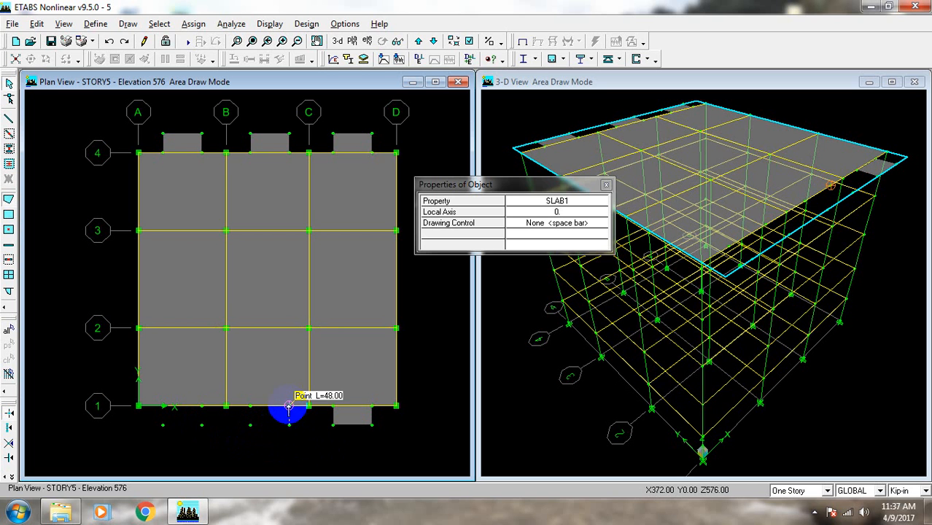
{"action": "left_click", "coordinate": [250, 425]}
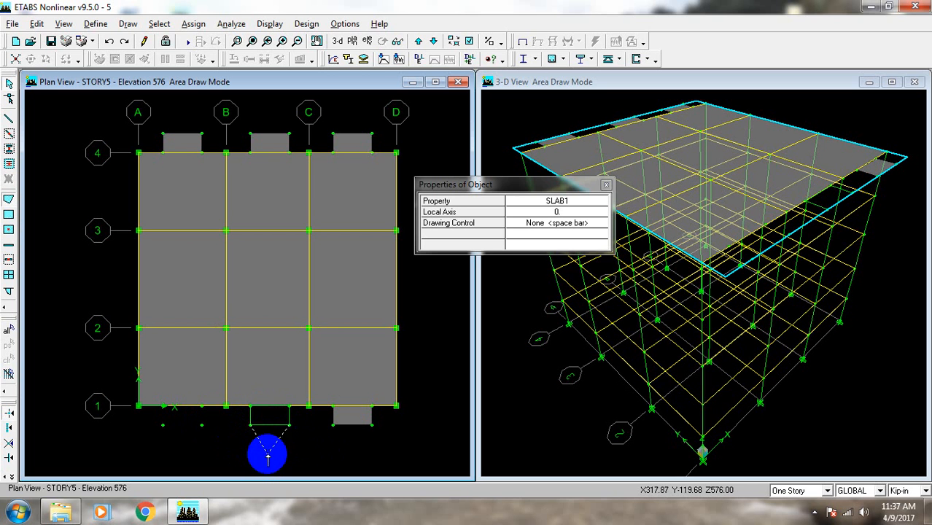
{"action": "key", "text": "Return"}
{"action": "left_click", "coordinate": [203, 425]}
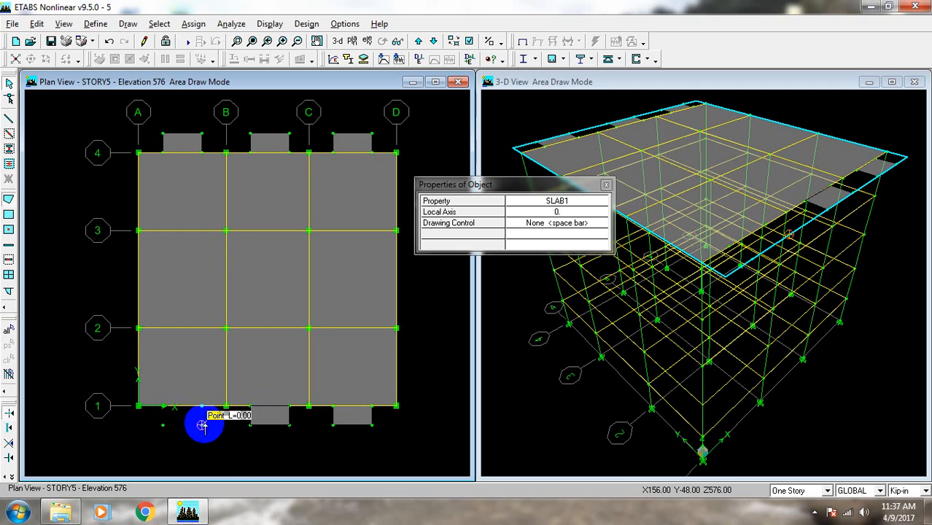
{"action": "left_click", "coordinate": [163, 406]}
{"action": "left_click", "coordinate": [162, 406]}
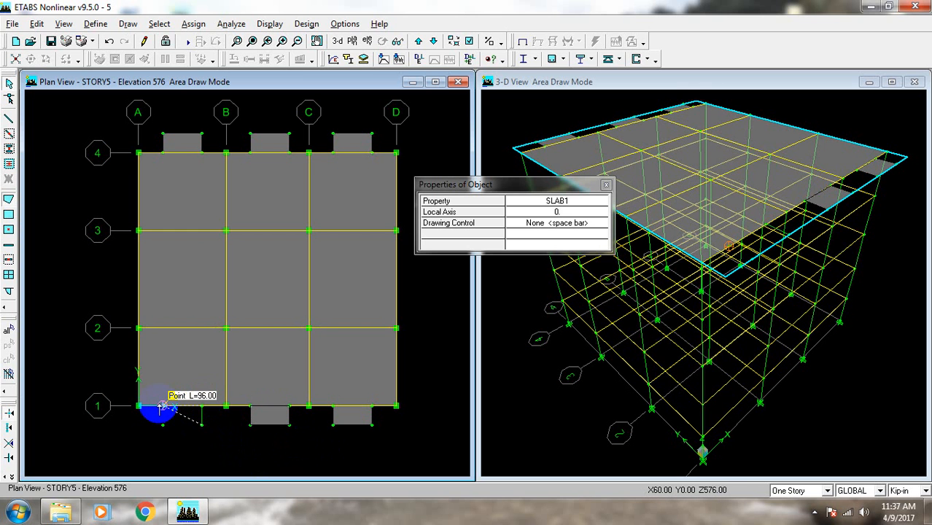
{"action": "left_click", "coordinate": [164, 425]}
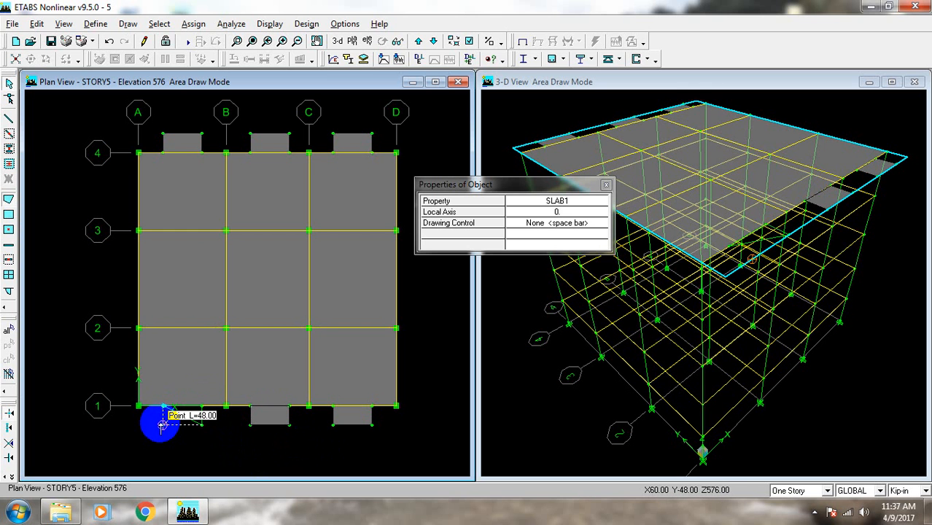
{"action": "key", "text": "Return"}
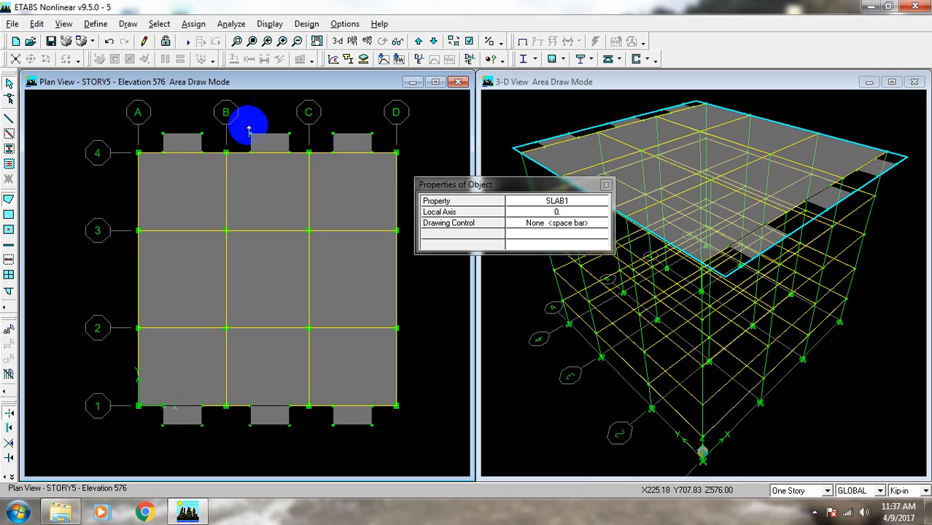
Step: Examine the offset points where the projecting slabs meet grid lines 1 and 4 in bay A-B
{"action": "left_click", "coordinate": [9, 83]}
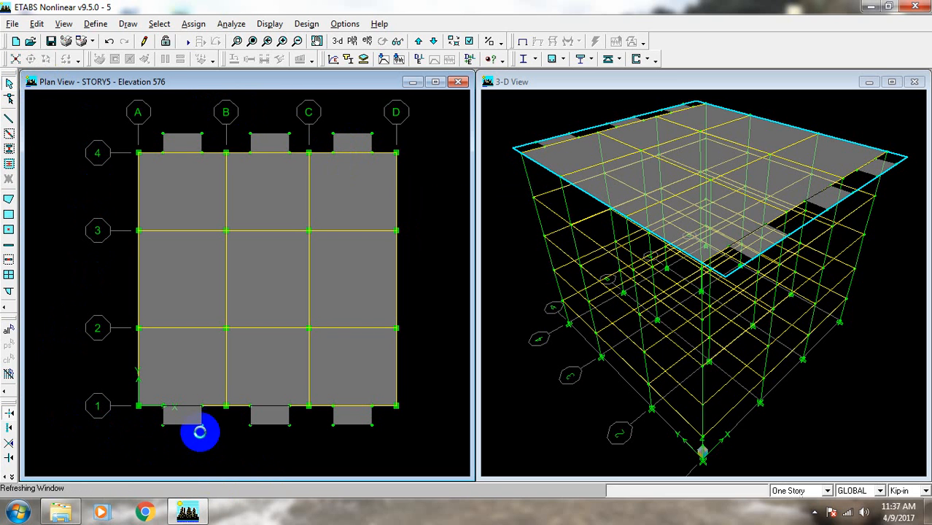
{"action": "scroll", "coordinate": [200, 432], "scroll_direction": "up", "scroll_amount": 3}
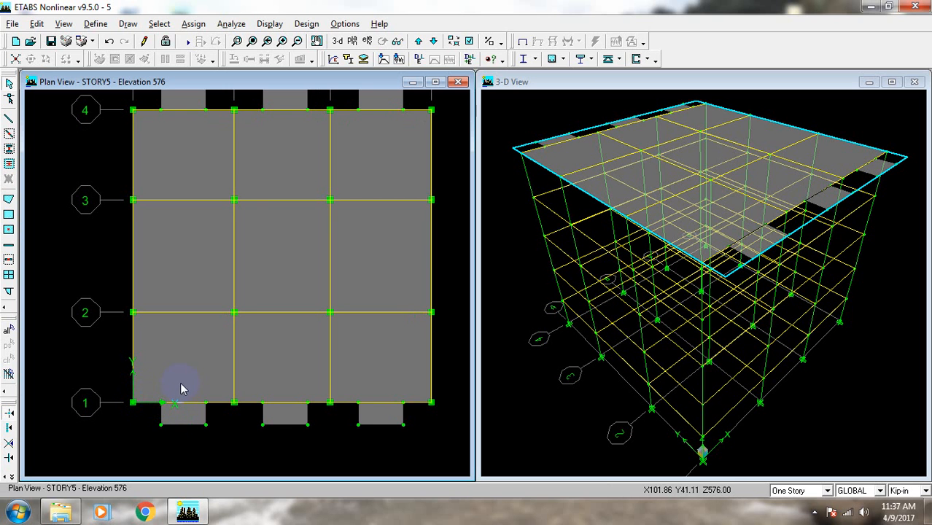
{"action": "scroll", "coordinate": [183, 384], "scroll_direction": "down", "scroll_amount": 1}
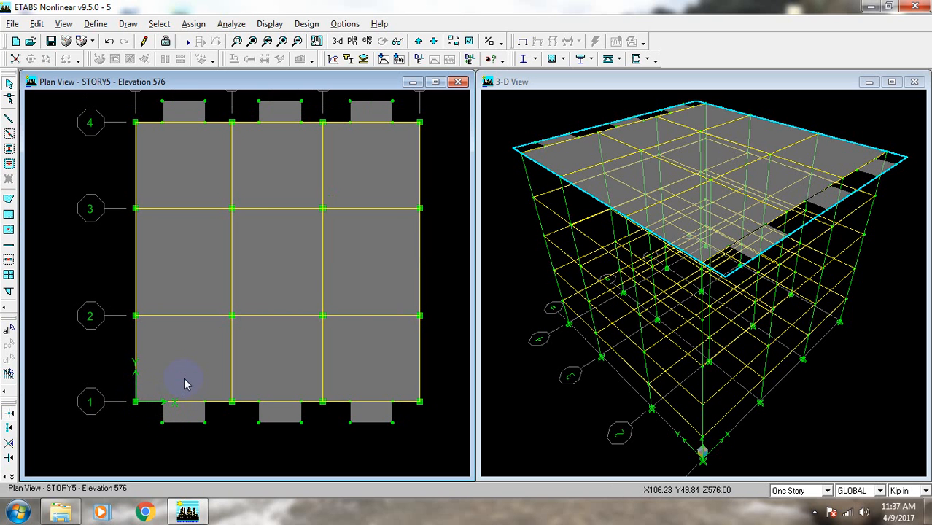
{"action": "left_click", "coordinate": [160, 405]}
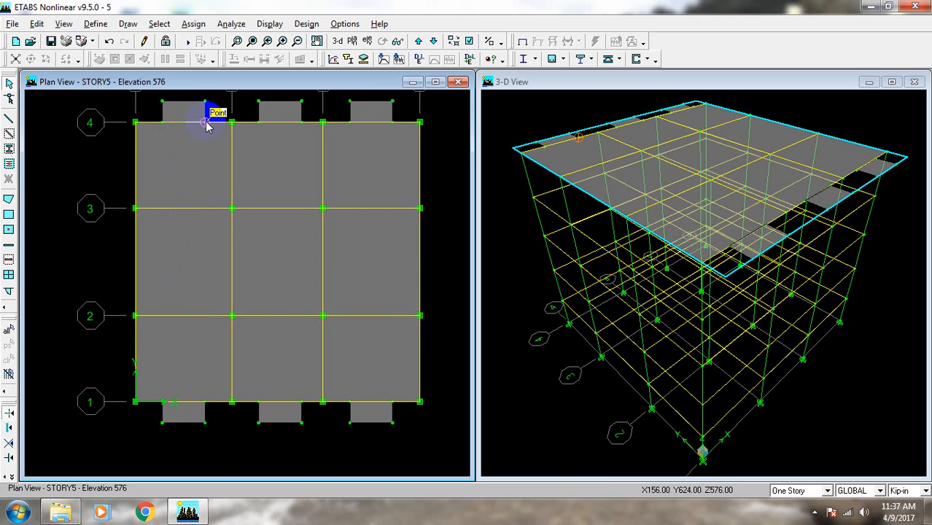
{"action": "left_click", "coordinate": [204, 404]}
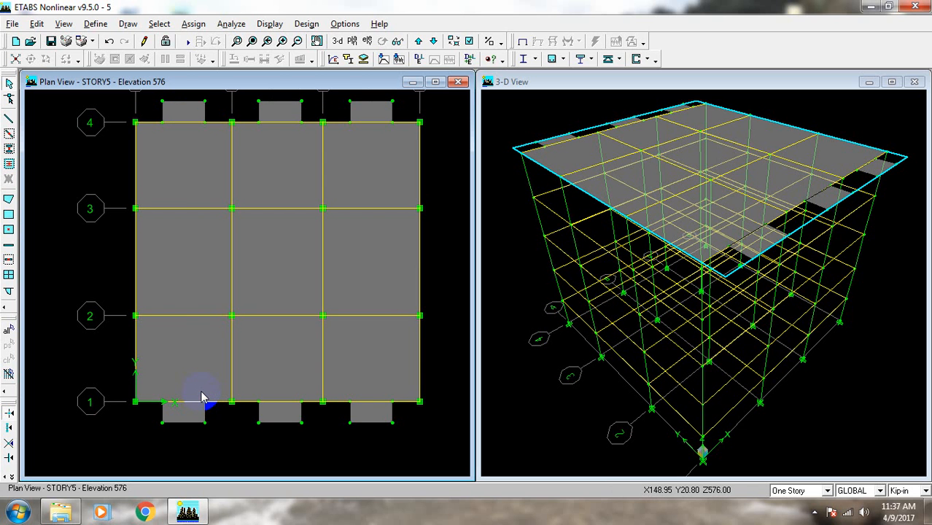
{"action": "left_click", "coordinate": [162, 402]}
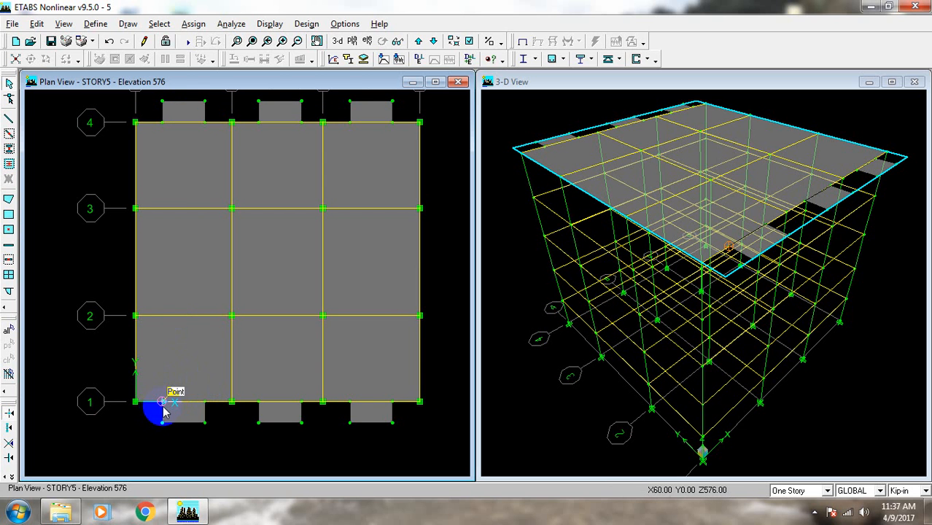
{"action": "left_click", "coordinate": [162, 122]}
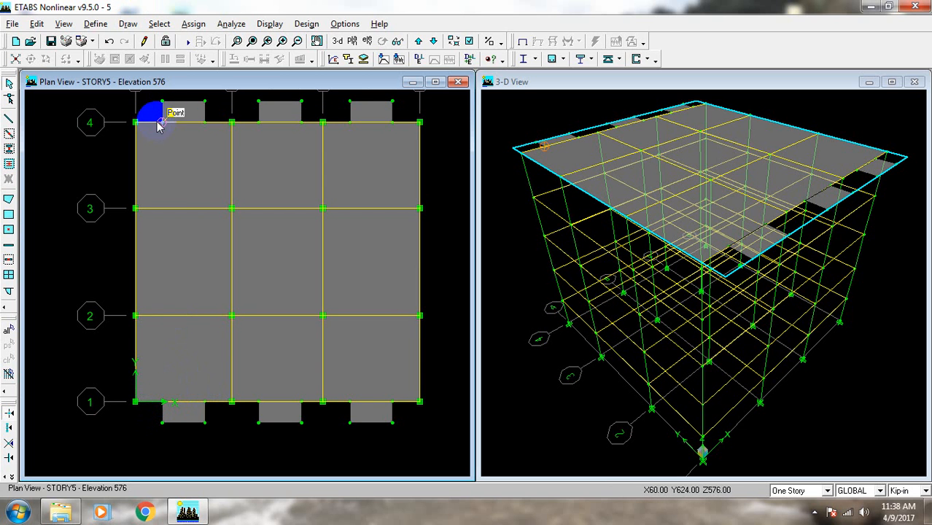
{"action": "left_click", "coordinate": [161, 402]}
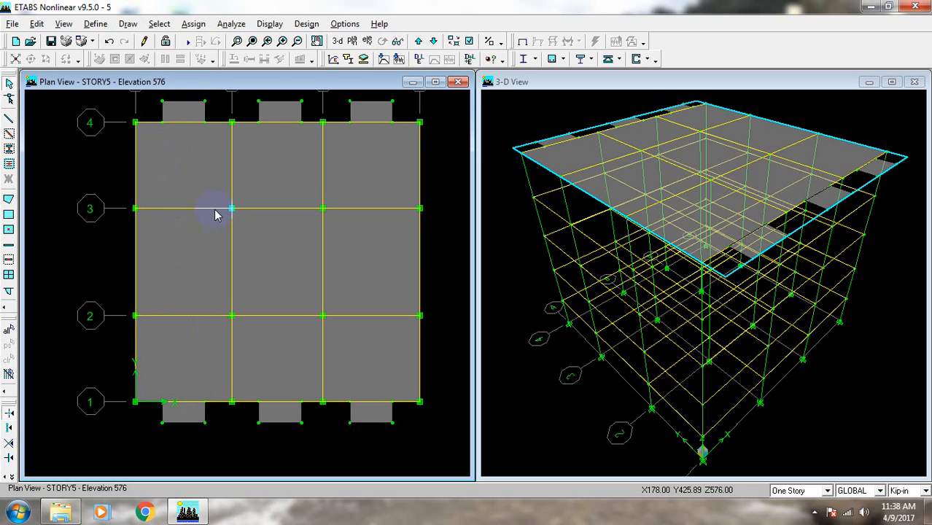
{"action": "left_click", "coordinate": [163, 123]}
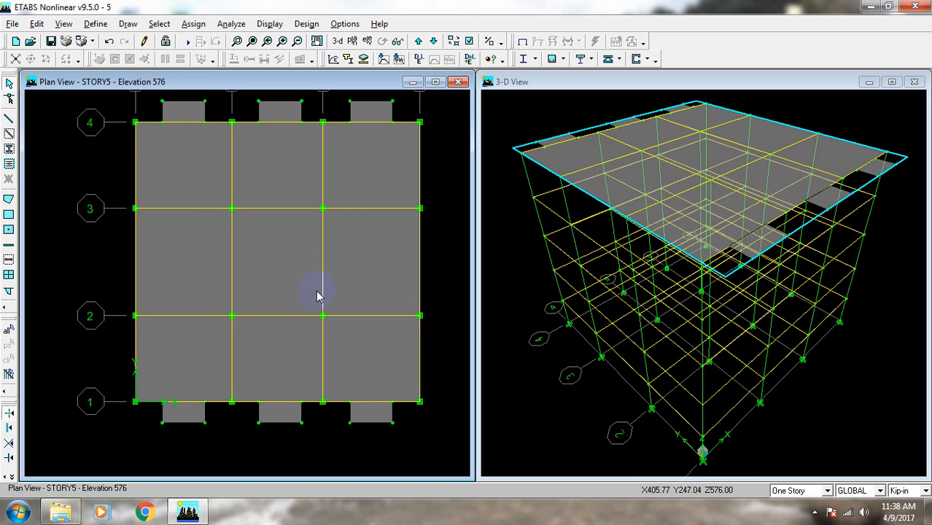
{"action": "scroll", "coordinate": [314, 299], "scroll_direction": "down", "scroll_amount": 3}
{"action": "scroll", "coordinate": [295, 328], "scroll_direction": "down", "scroll_amount": 2}
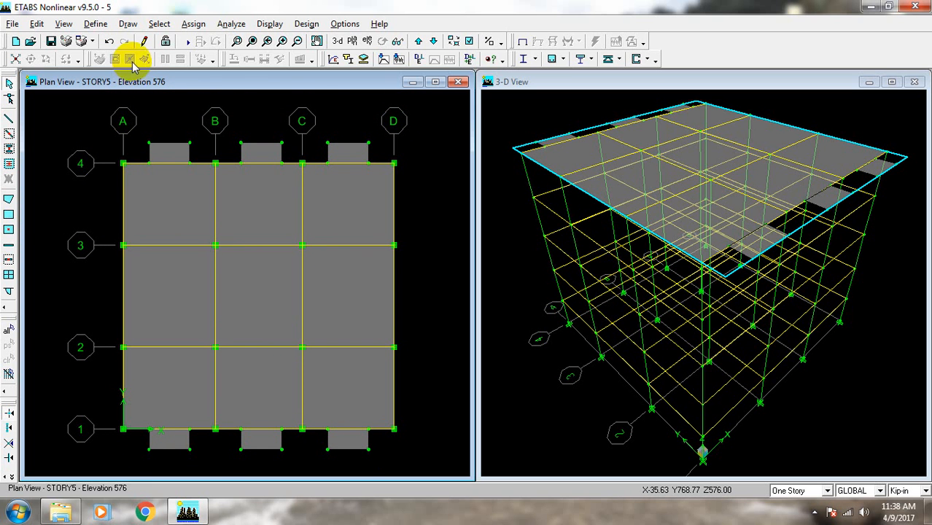
Step: Draw two frame lines with property NONE between grid lines 1 and 4 through the offset points in bay A-B
{"action": "left_click", "coordinate": [129, 24]}
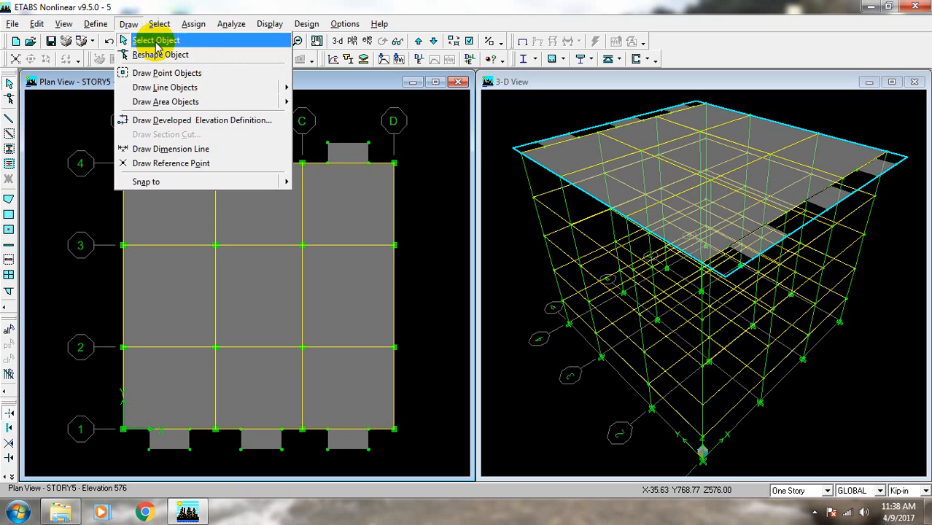
{"action": "mouse_move", "coordinate": [178, 88]}
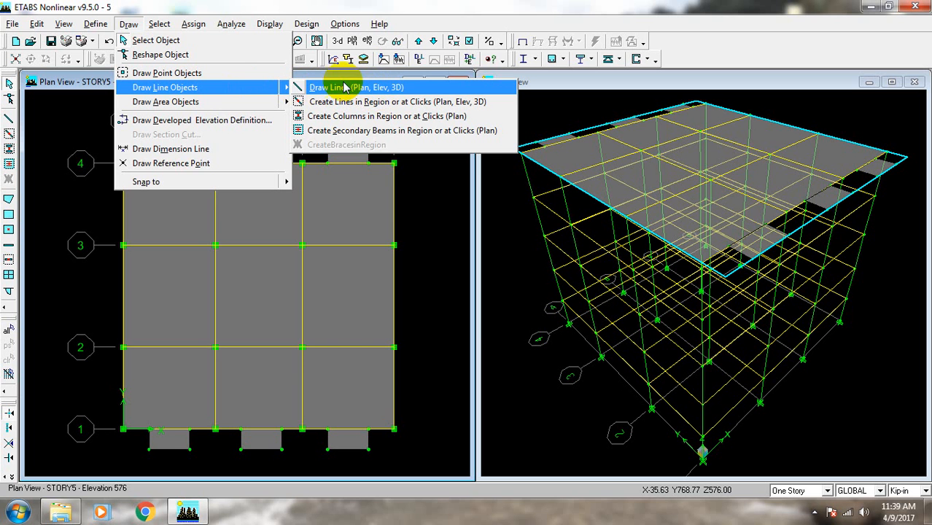
{"action": "left_click", "coordinate": [372, 88]}
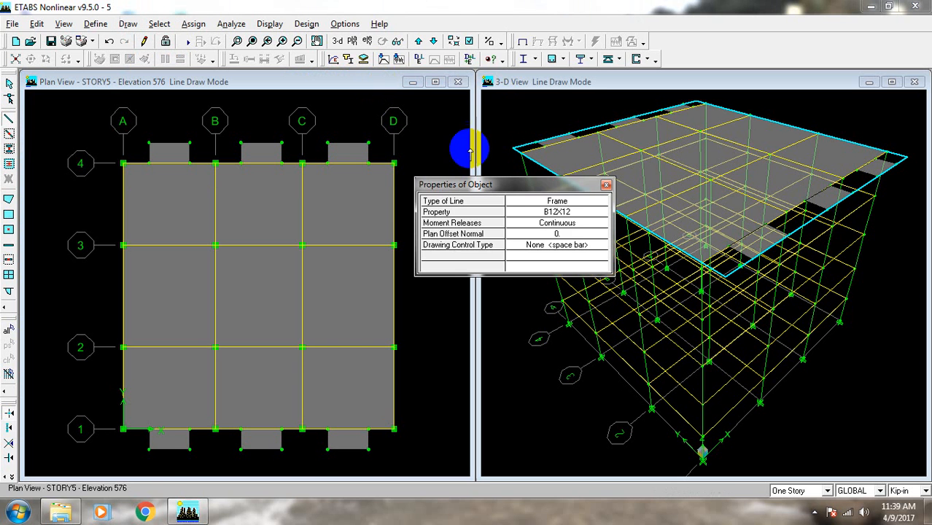
{"action": "left_click", "coordinate": [584, 216]}
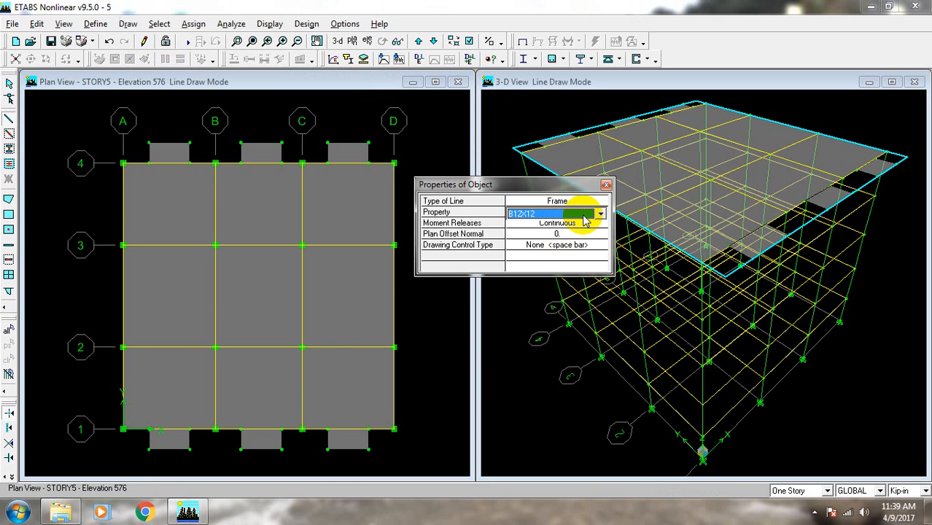
{"action": "left_click", "coordinate": [599, 213]}
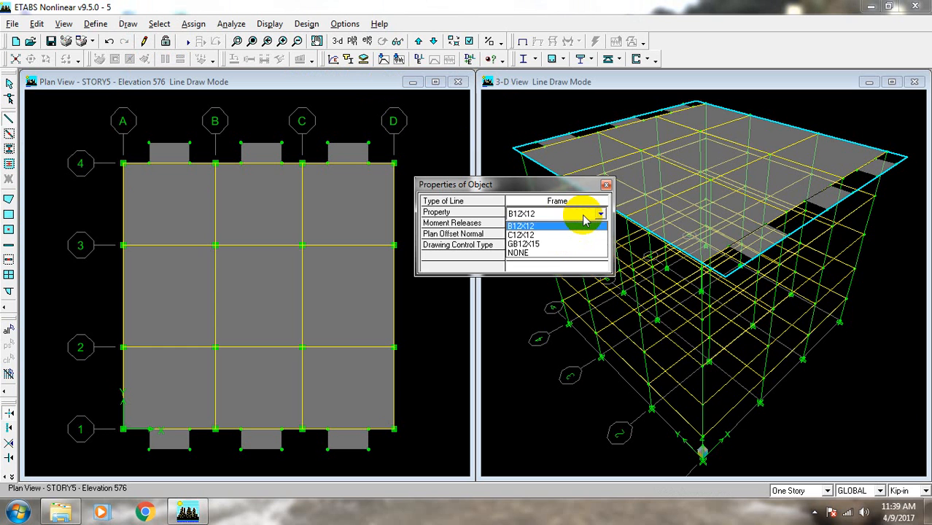
{"action": "left_click", "coordinate": [541, 253]}
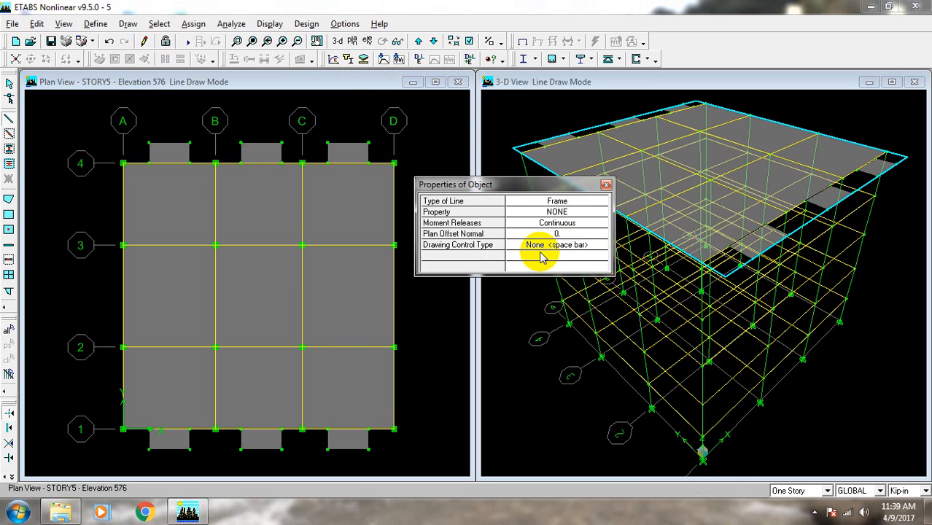
{"action": "left_click", "coordinate": [150, 430]}
{"action": "left_click", "coordinate": [149, 162]}
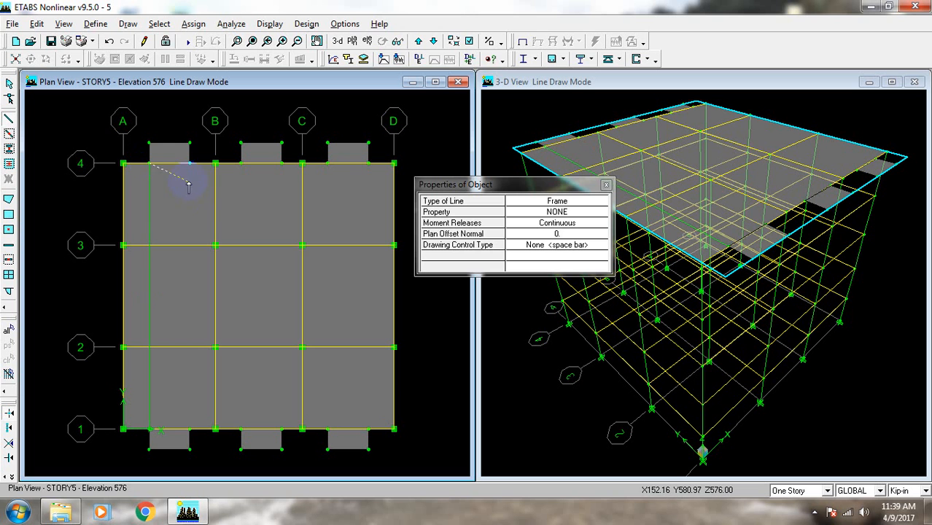
{"action": "left_click", "coordinate": [175, 124]}
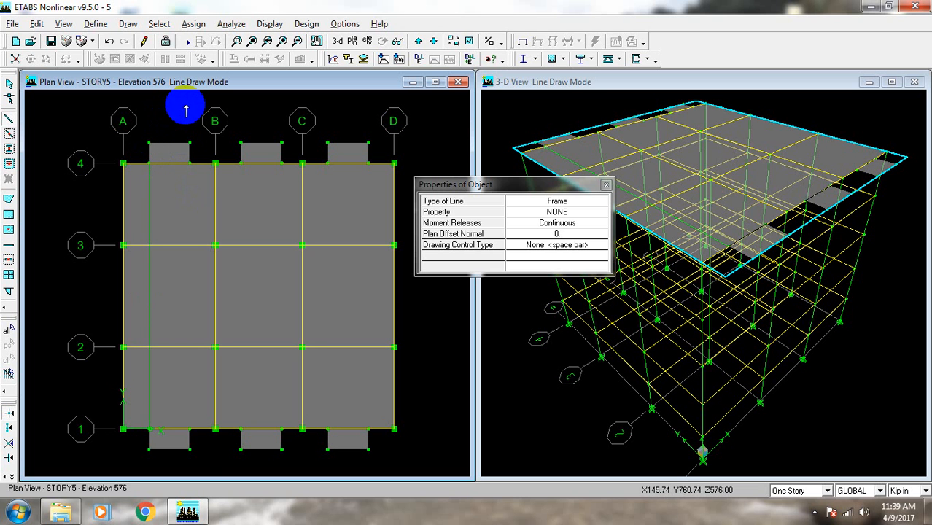
{"action": "left_click", "coordinate": [190, 162]}
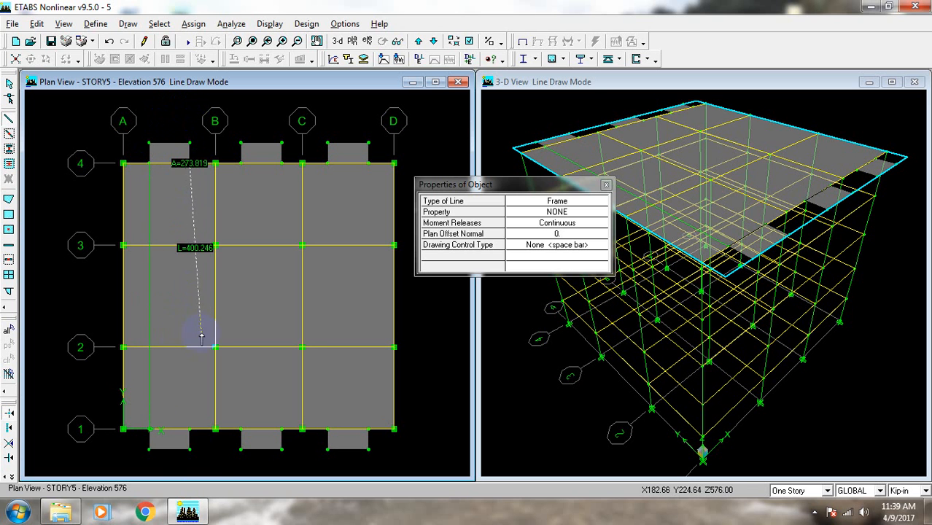
{"action": "left_click", "coordinate": [193, 432]}
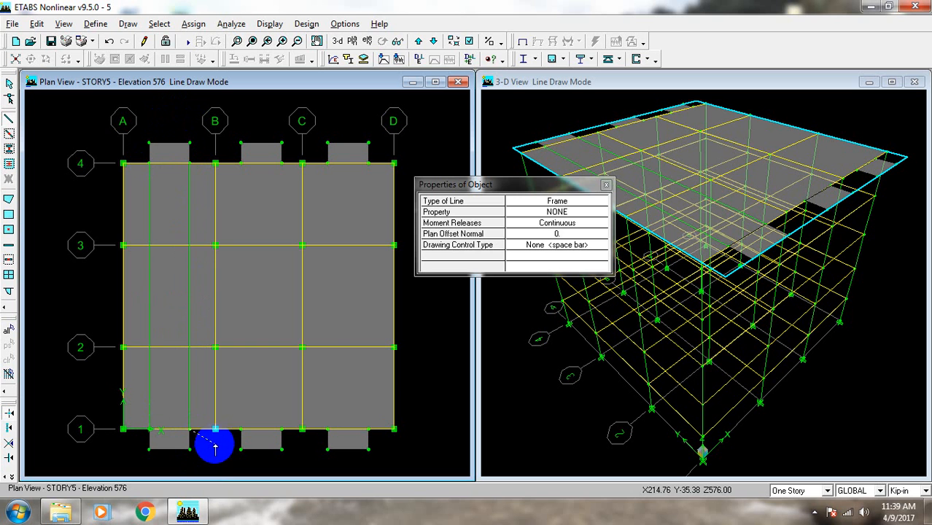
Step: Draw two NONE-property lines between grid lines 1 and 4 through the offset points in bay B-C
{"action": "left_click", "coordinate": [241, 429]}
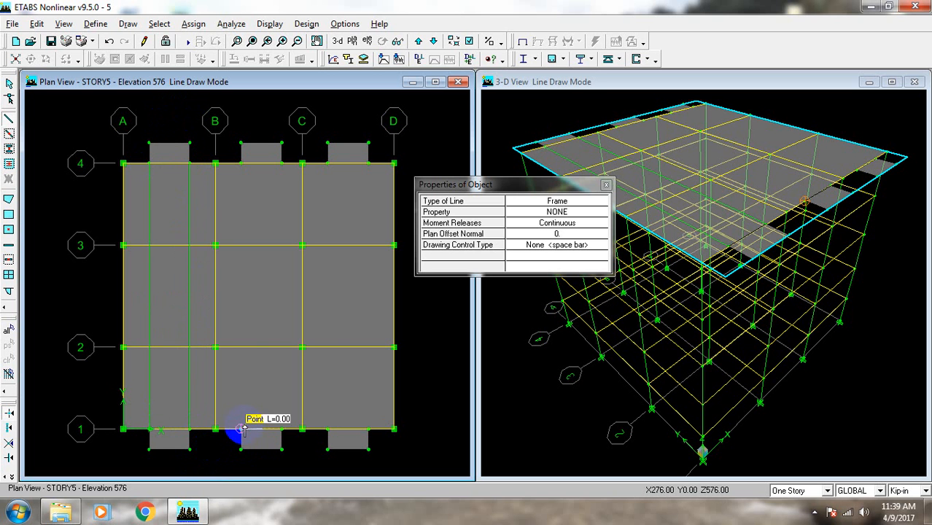
{"action": "left_click", "coordinate": [241, 161]}
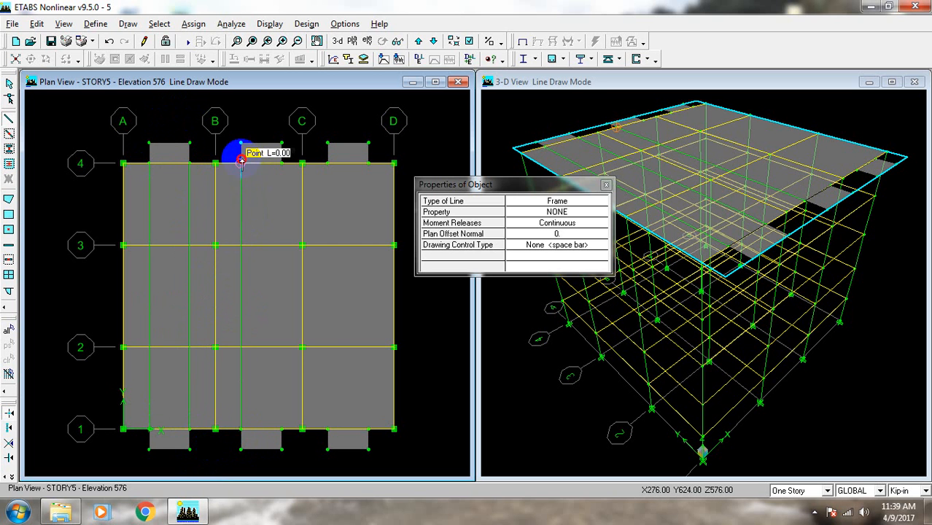
{"action": "left_click", "coordinate": [281, 161]}
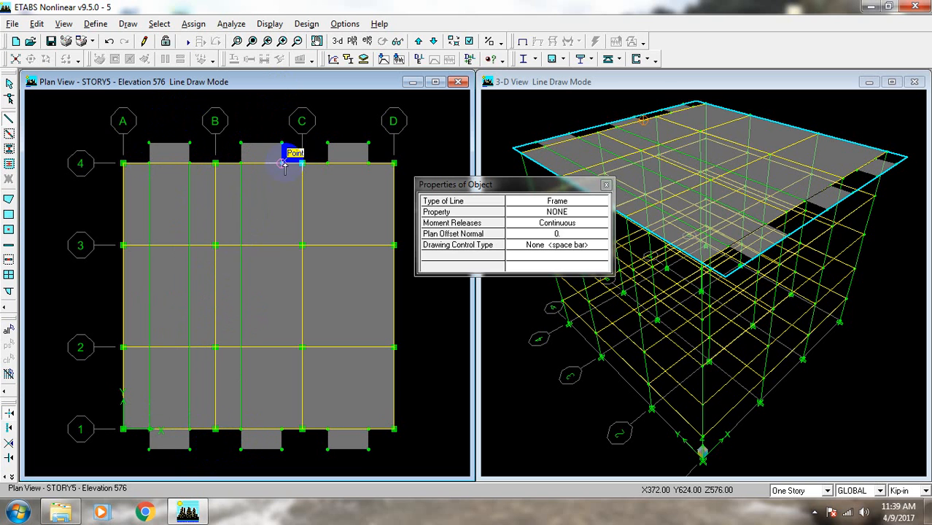
{"action": "left_click", "coordinate": [282, 429]}
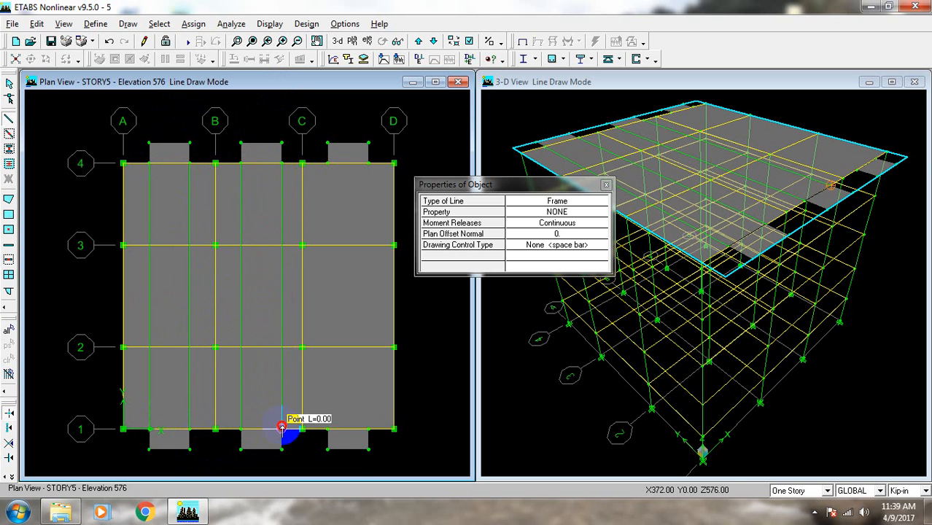
{"action": "right_click", "coordinate": [427, 398]}
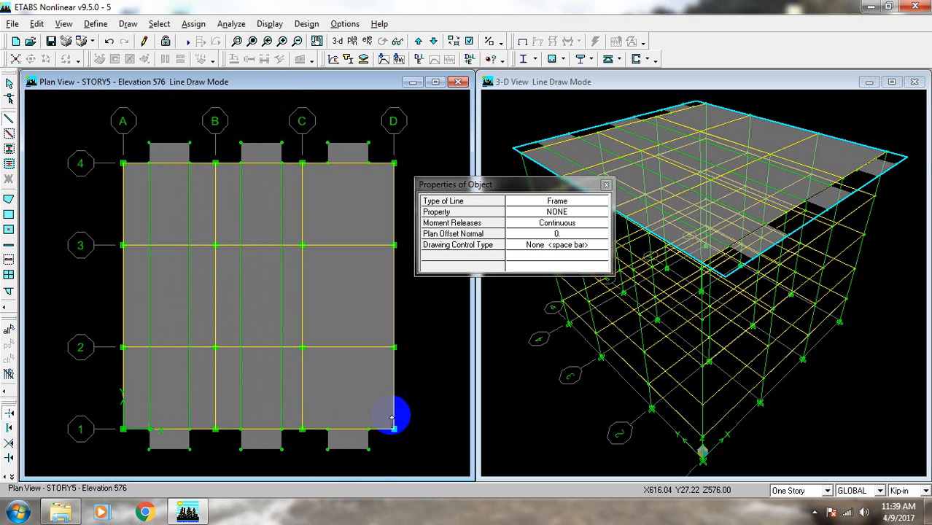
Step: Draw two NONE-property lines between grid lines 1 and 4 through the offset points in bay C-D
{"action": "left_click", "coordinate": [327, 430]}
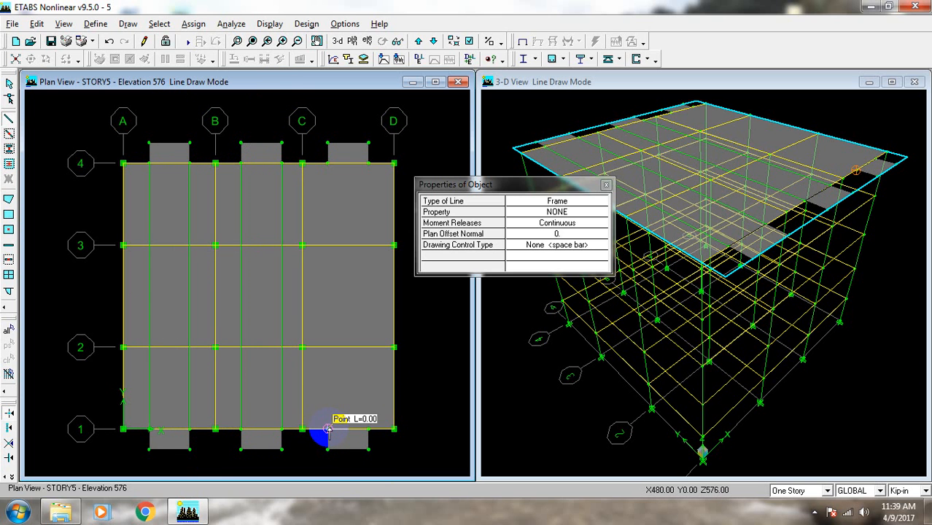
{"action": "left_click", "coordinate": [327, 163]}
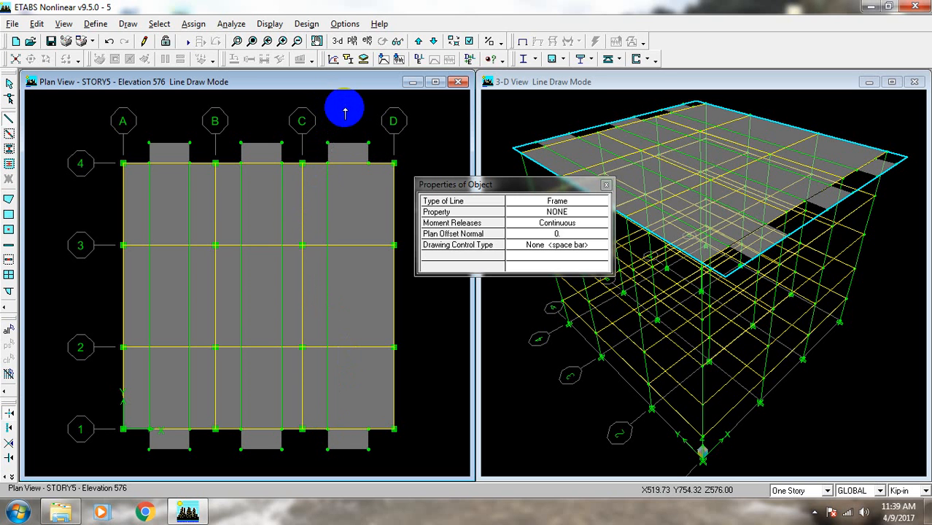
{"action": "left_click", "coordinate": [378, 163]}
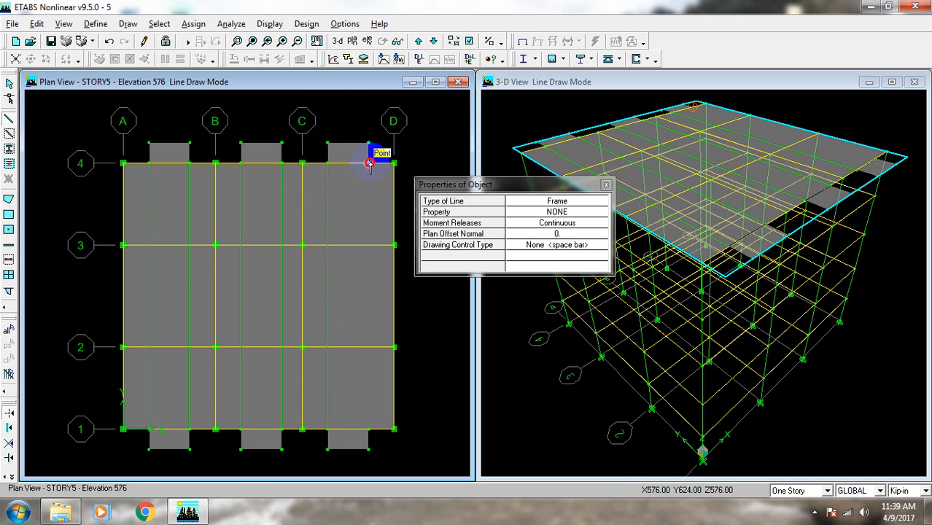
{"action": "left_click", "coordinate": [368, 430]}
{"action": "right_click", "coordinate": [443, 383]}
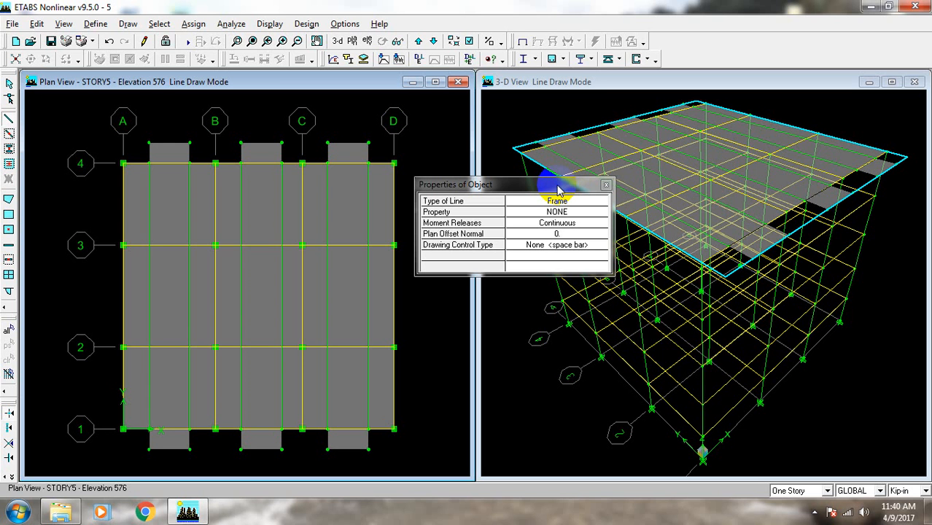
{"action": "left_click", "coordinate": [815, 511]}
{"action": "left_click", "coordinate": [836, 442]}
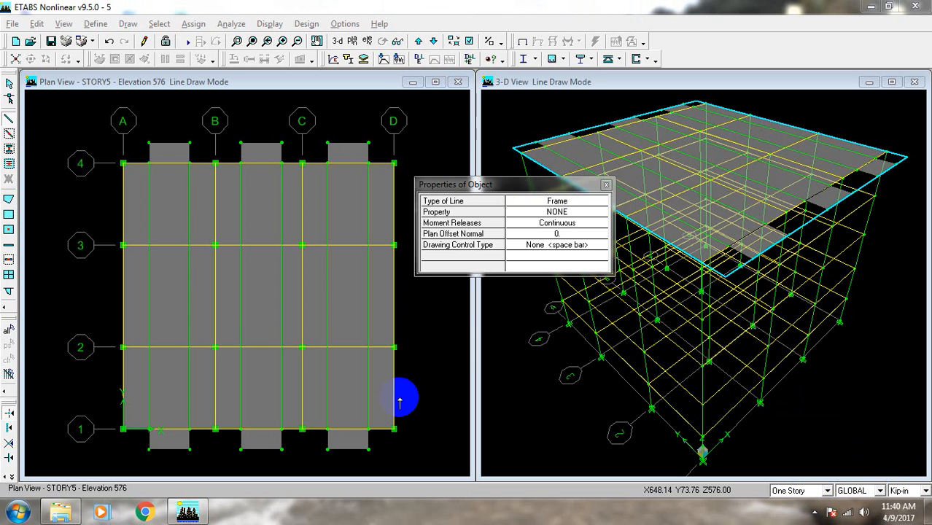
{"action": "left_click", "coordinate": [9, 84]}
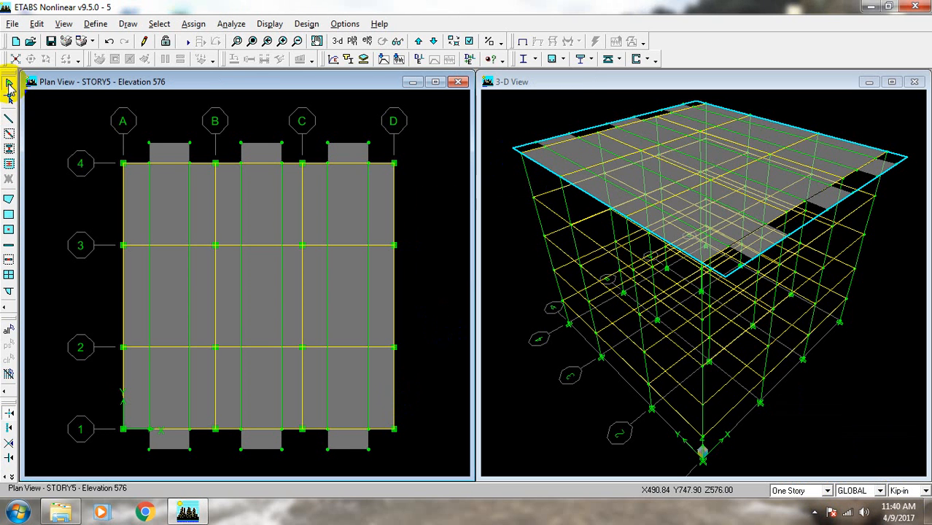
{"action": "middle_click_drag", "start_coordinate": [240, 401], "coordinate": [238, 381]}
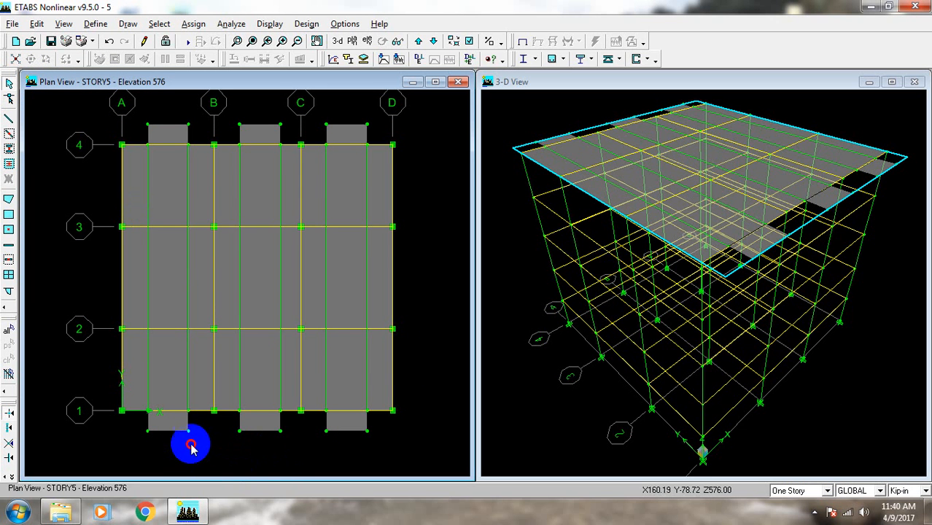
{"action": "left_click", "coordinate": [173, 423]}
{"action": "left_click_drag", "start_coordinate": [173, 422], "coordinate": [135, 117]}
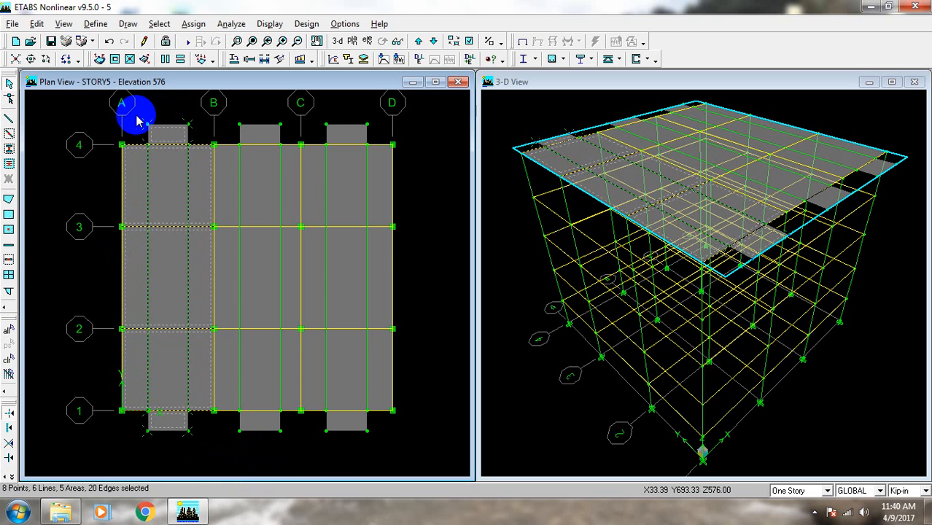
{"action": "left_click", "coordinate": [285, 446]}
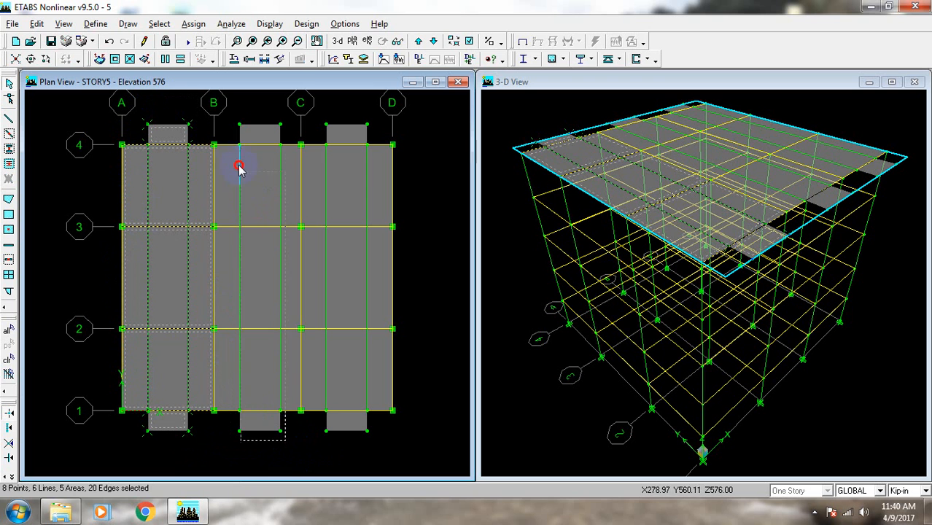
{"action": "left_click_drag", "start_coordinate": [239, 167], "coordinate": [235, 118]}
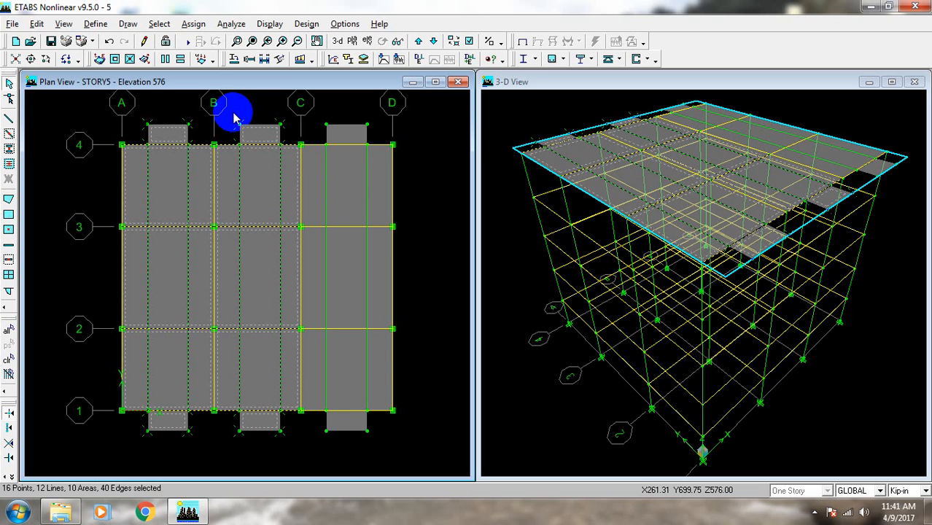
{"action": "left_click", "coordinate": [815, 512]}
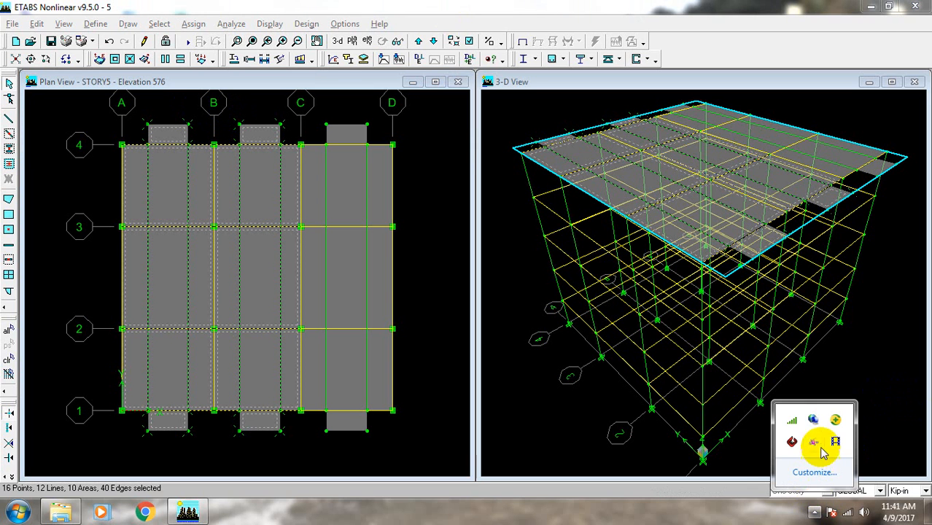
{"action": "left_click", "coordinate": [834, 442]}
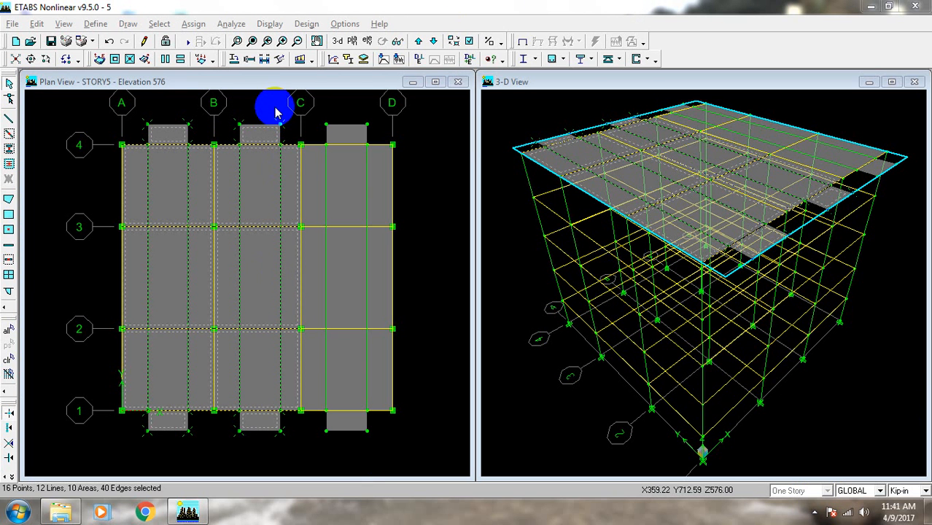
Step: Undo the last area meshing and return to object selection mode
{"action": "key", "text": "ctrl+z"}
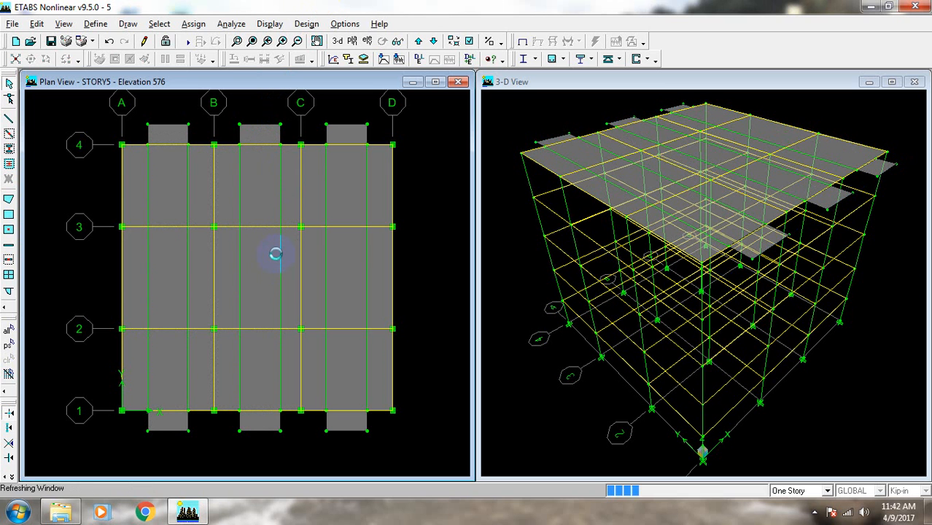
{"action": "left_click", "coordinate": [154, 111]}
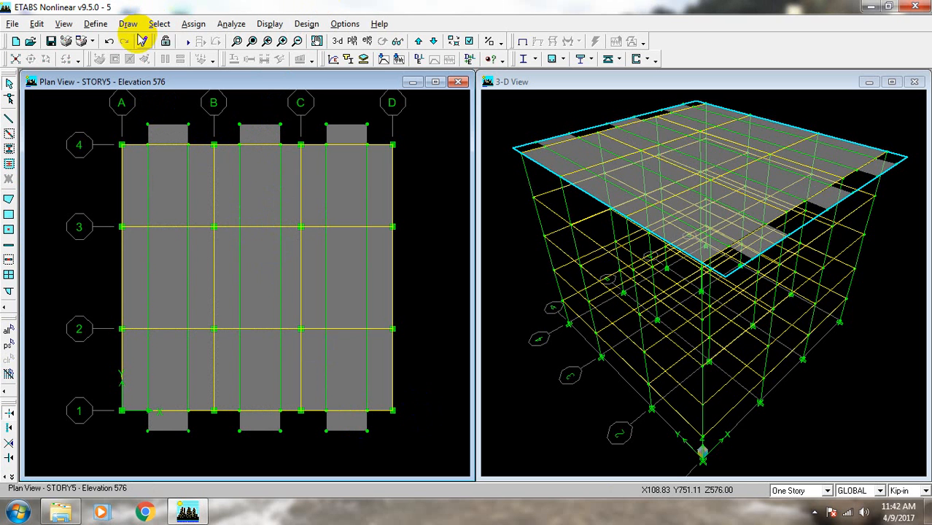
{"action": "left_click", "coordinate": [127, 25]}
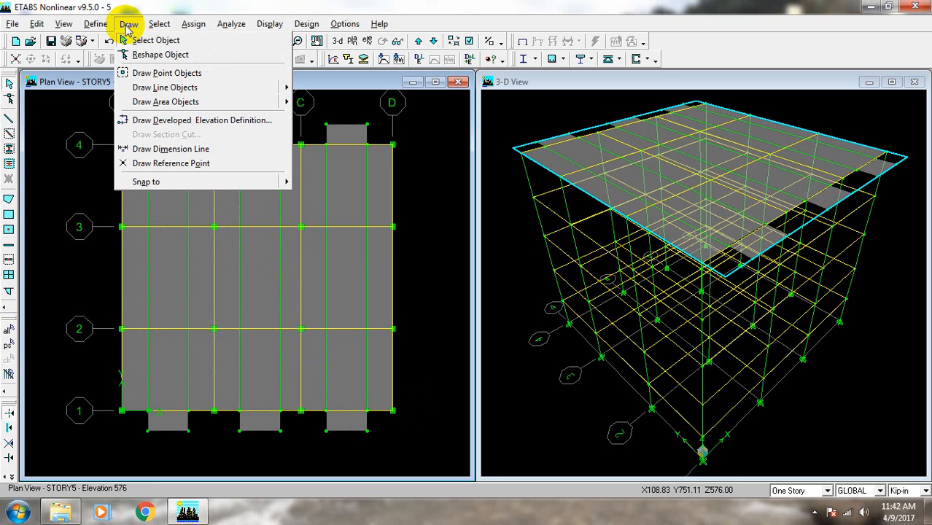
{"action": "left_click", "coordinate": [162, 42]}
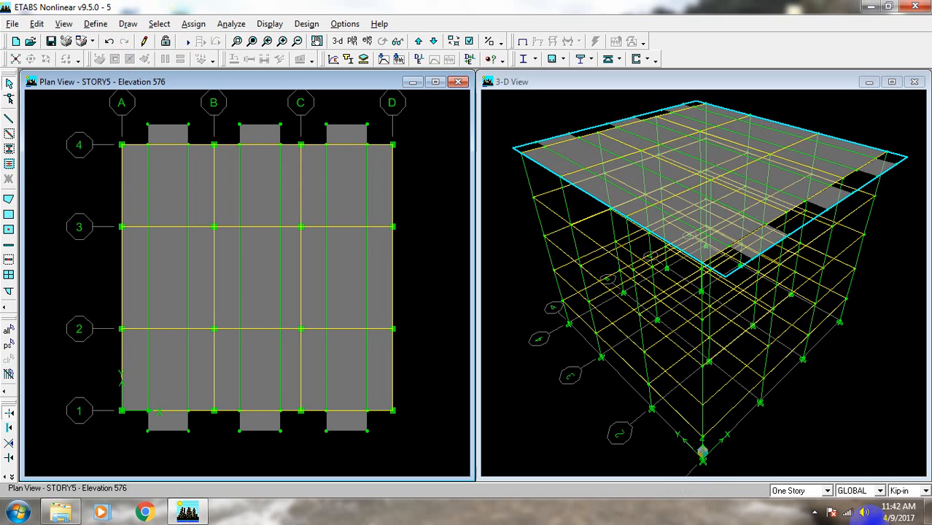
{"action": "left_click", "coordinate": [815, 512]}
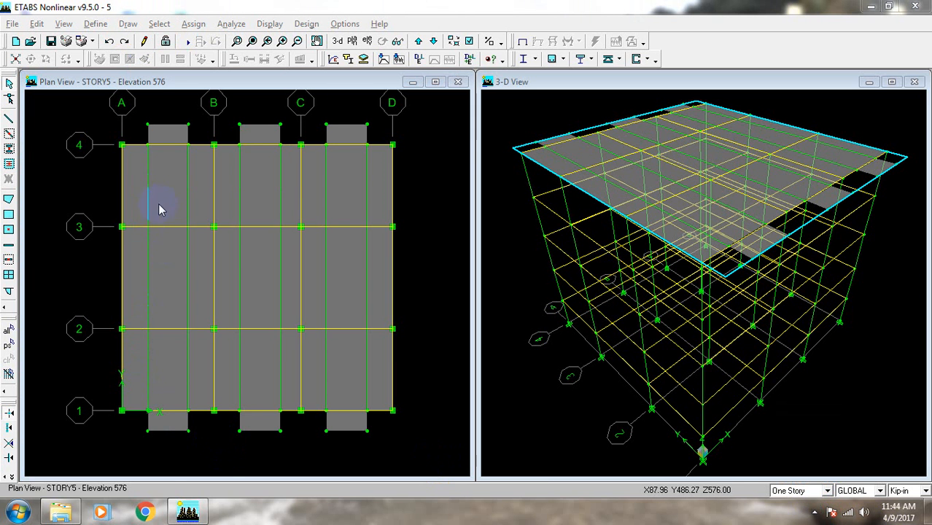
Step: Select the slabs, projecting slabs and NONE lines in bays A-B, B-C and C-D of the STORY5 plan
{"action": "left_click", "coordinate": [153, 445]}
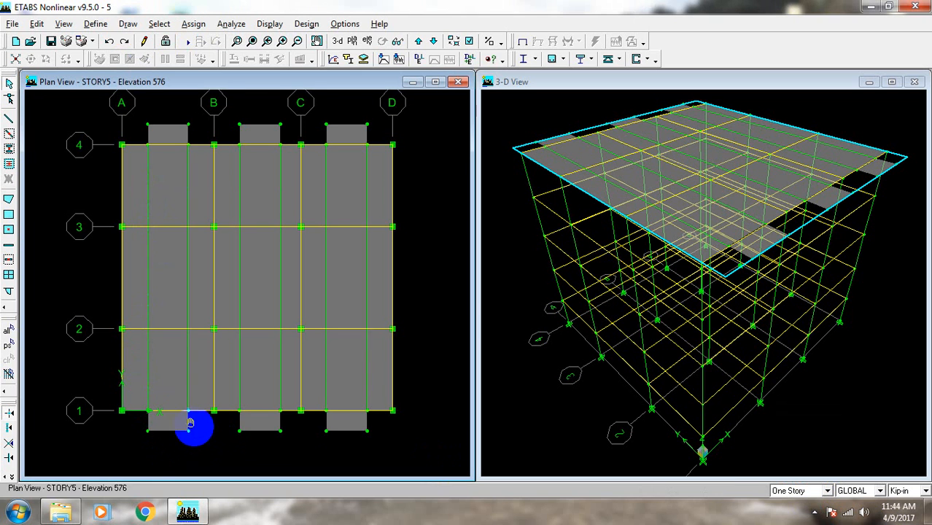
{"action": "middle_click_drag", "start_coordinate": [191, 427], "coordinate": [193, 433]}
{"action": "scroll", "coordinate": [191, 435], "scroll_direction": "down", "scroll_amount": 1}
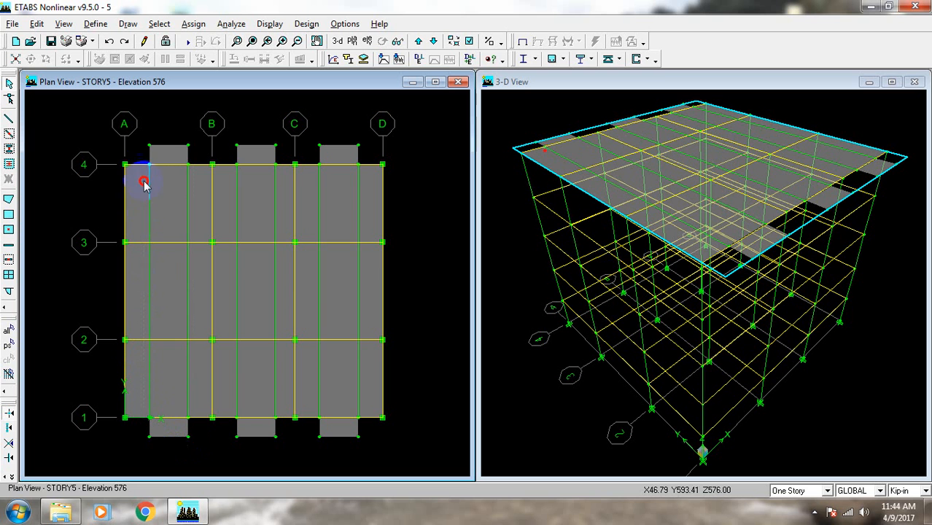
{"action": "left_click_drag", "start_coordinate": [144, 185], "coordinate": [141, 138]}
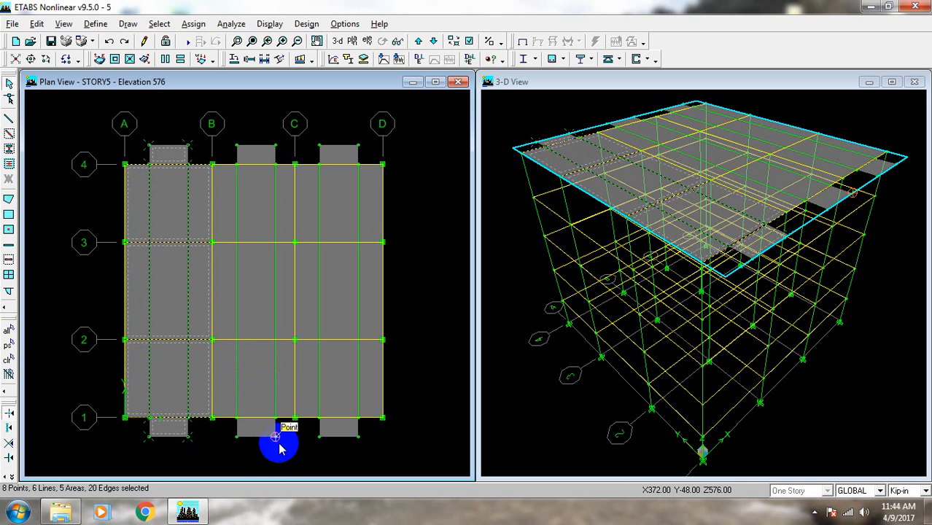
{"action": "left_click_drag", "start_coordinate": [283, 446], "coordinate": [228, 139]}
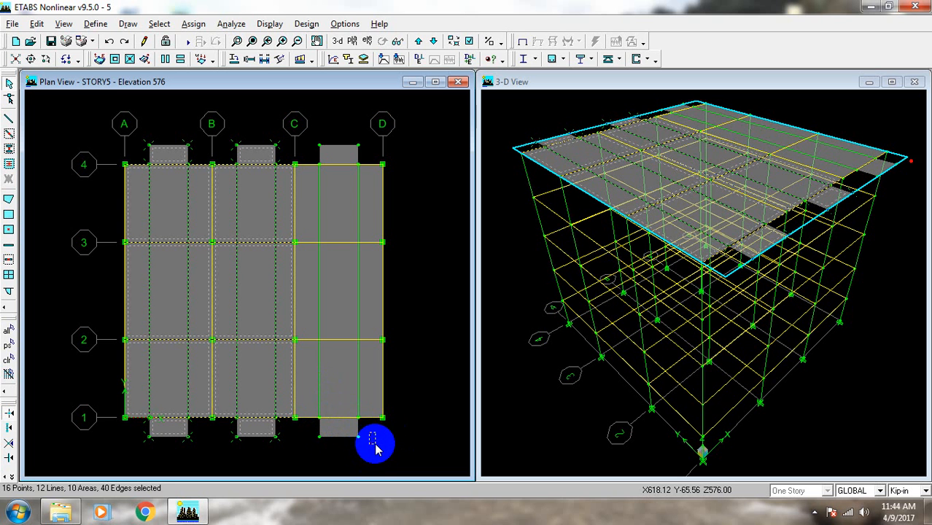
{"action": "left_click_drag", "start_coordinate": [370, 451], "coordinate": [314, 134]}
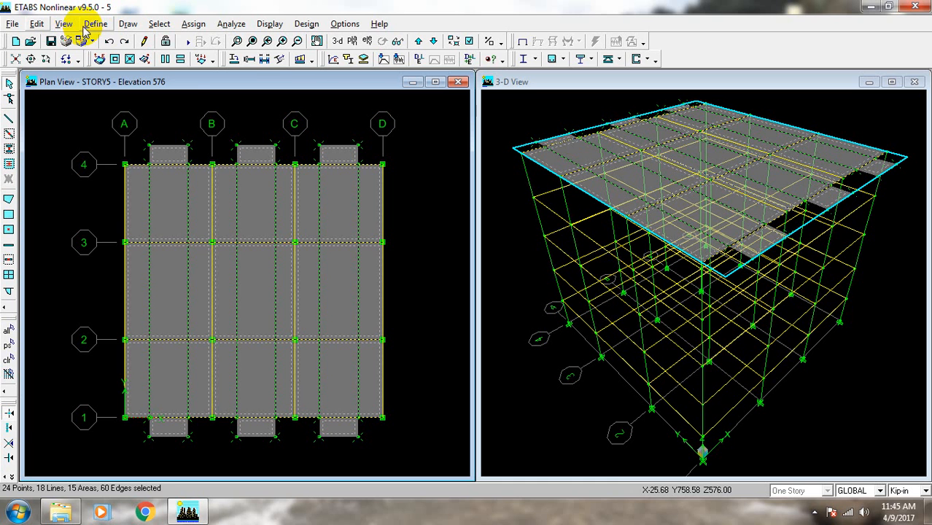
Step: Mesh the selected areas with the Cookie Cut at Selected Line Objects (Horiz.) option
{"action": "left_click", "coordinate": [36, 24]}
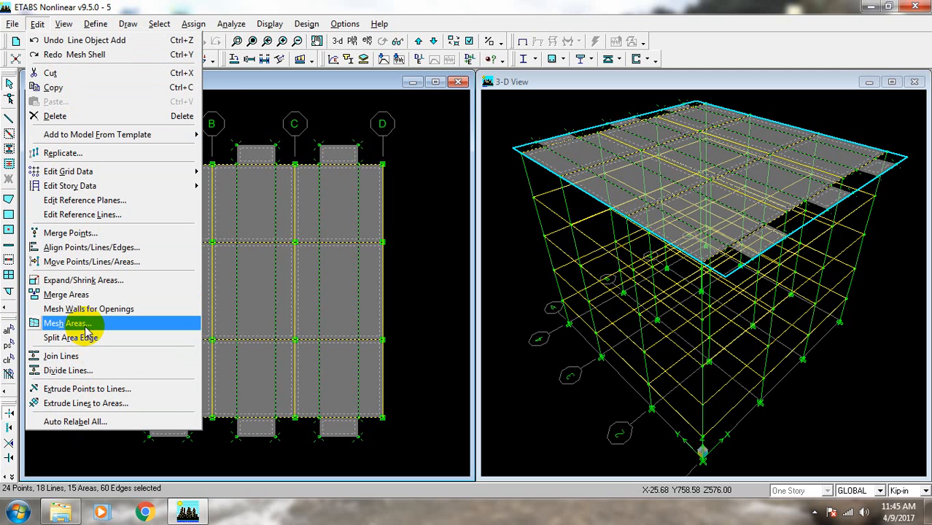
{"action": "left_click", "coordinate": [69, 323]}
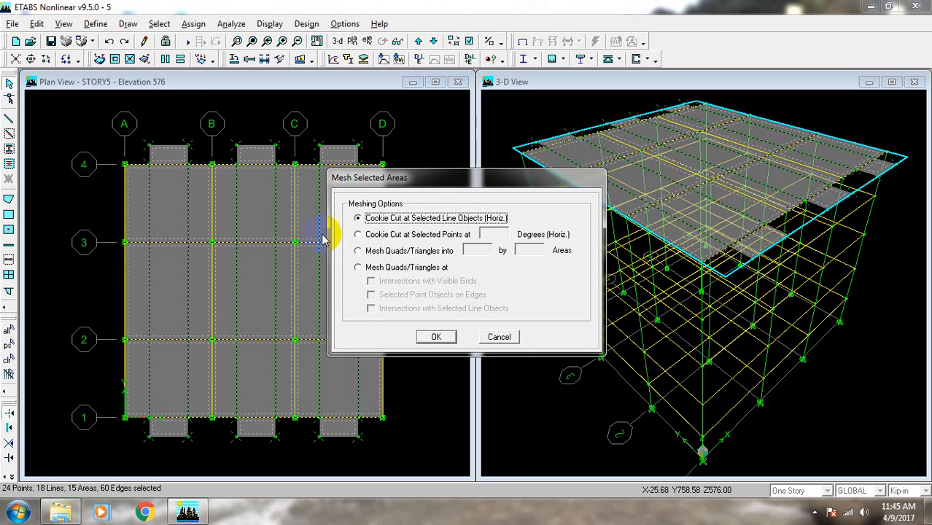
{"action": "left_click", "coordinate": [358, 267]}
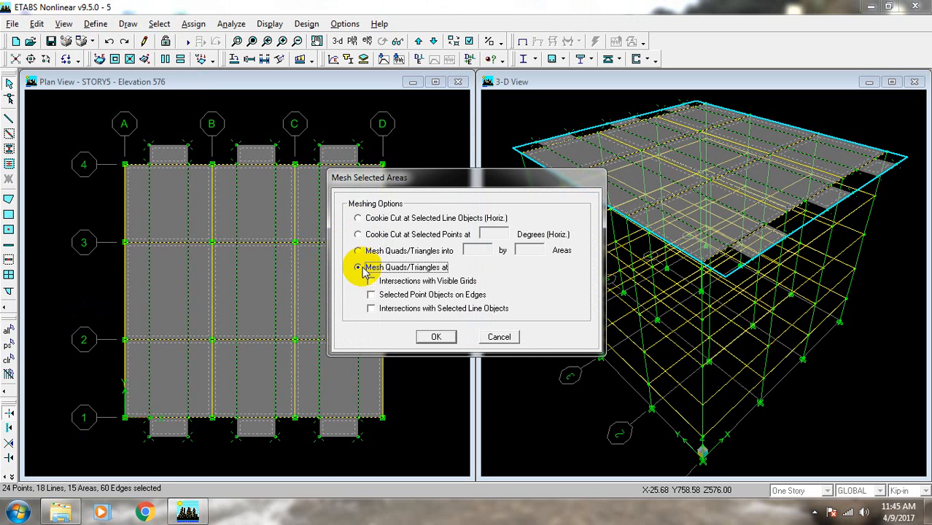
{"action": "left_click", "coordinate": [359, 218]}
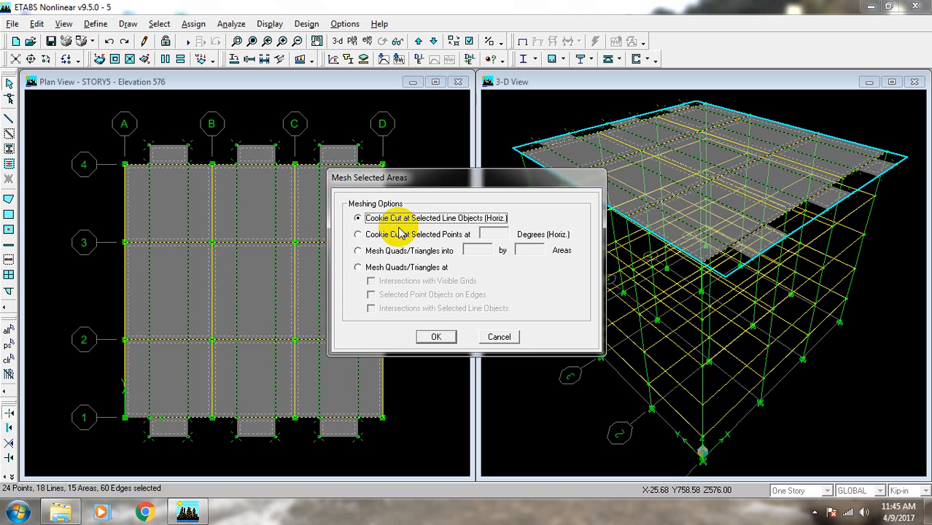
{"action": "left_click", "coordinate": [436, 337]}
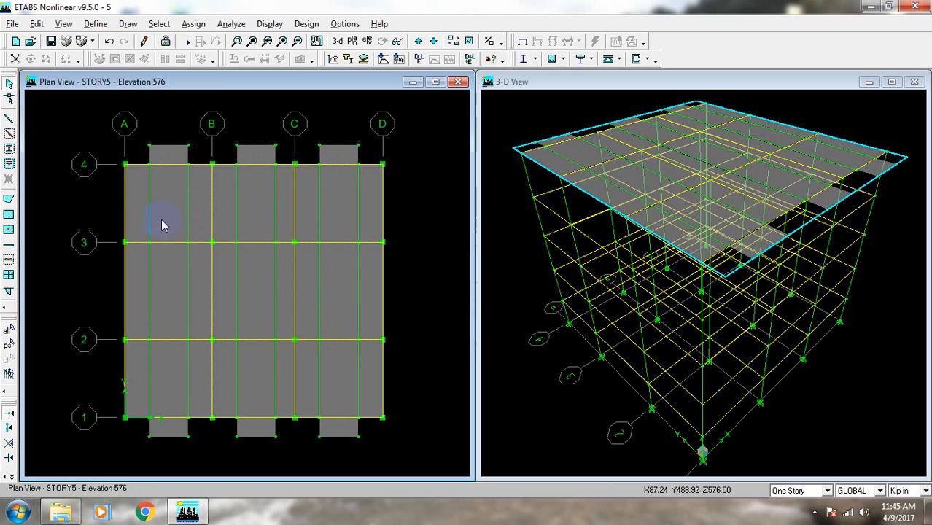
Step: Select all line objects of type Null and delete them from the model
{"action": "left_click", "coordinate": [159, 24]}
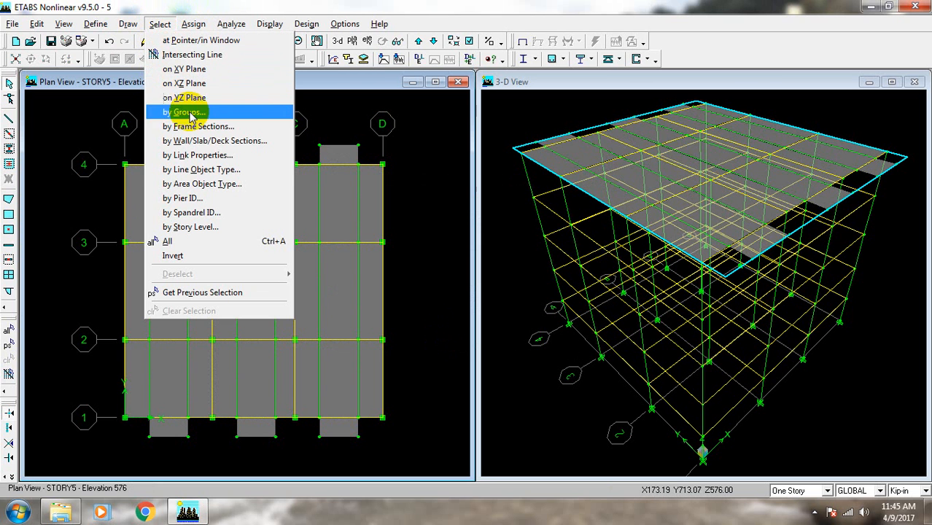
{"action": "left_click", "coordinate": [207, 172]}
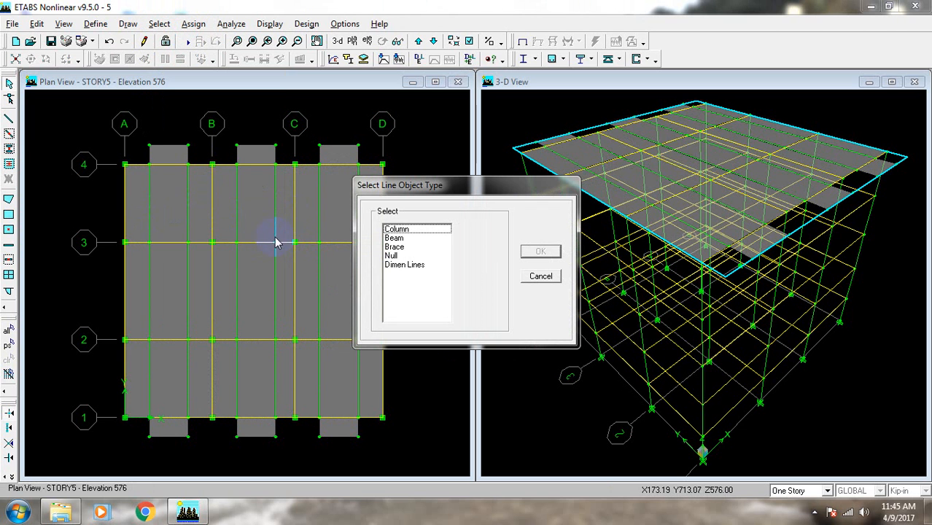
{"action": "left_click", "coordinate": [392, 256]}
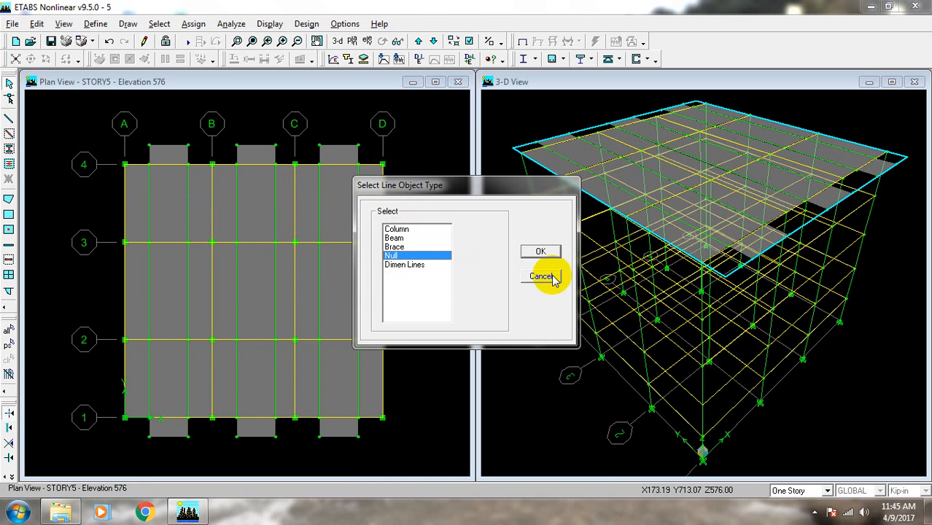
{"action": "left_click", "coordinate": [541, 251]}
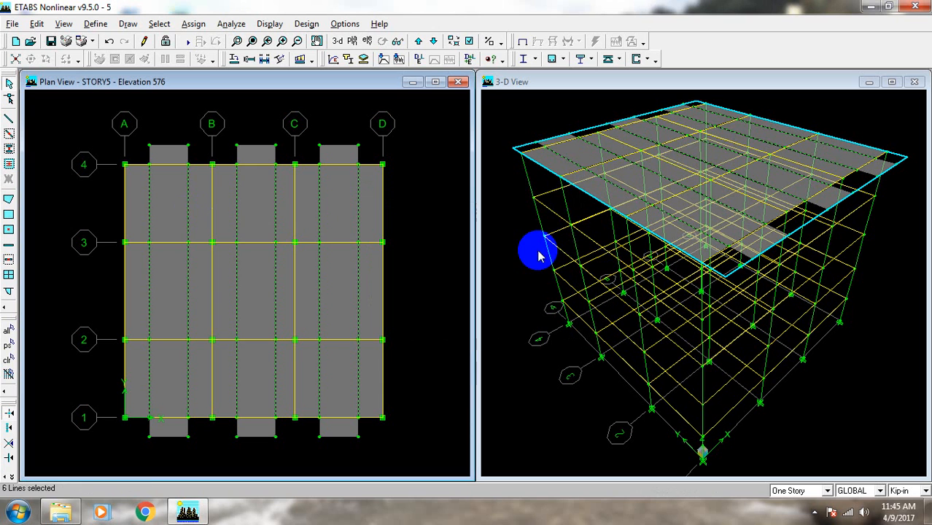
{"action": "key", "text": "Delete"}
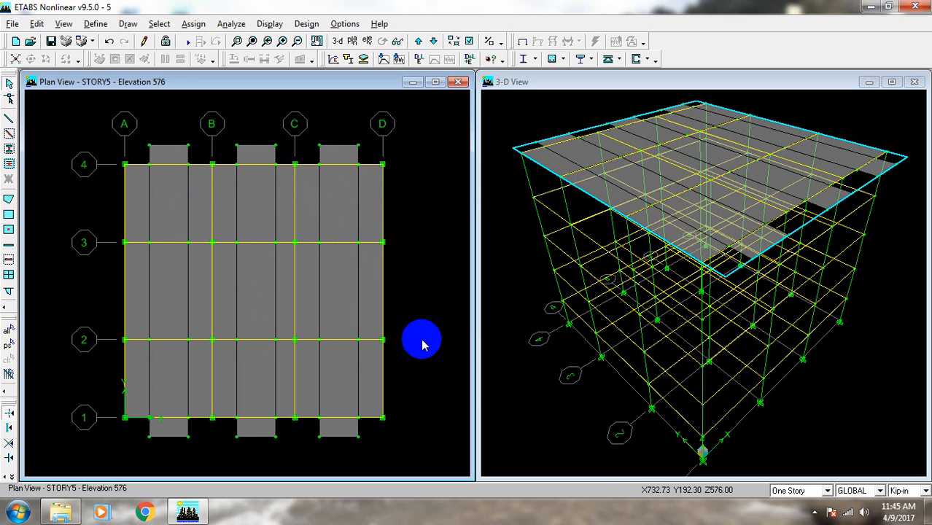
Step: Examine the meshed STORY5 slab strips and their corner points along grid lines 1 and 4
{"action": "middle_click_drag", "start_coordinate": [422, 340], "coordinate": [407, 307]}
{"action": "scroll", "coordinate": [146, 387], "scroll_direction": "up", "scroll_amount": 1}
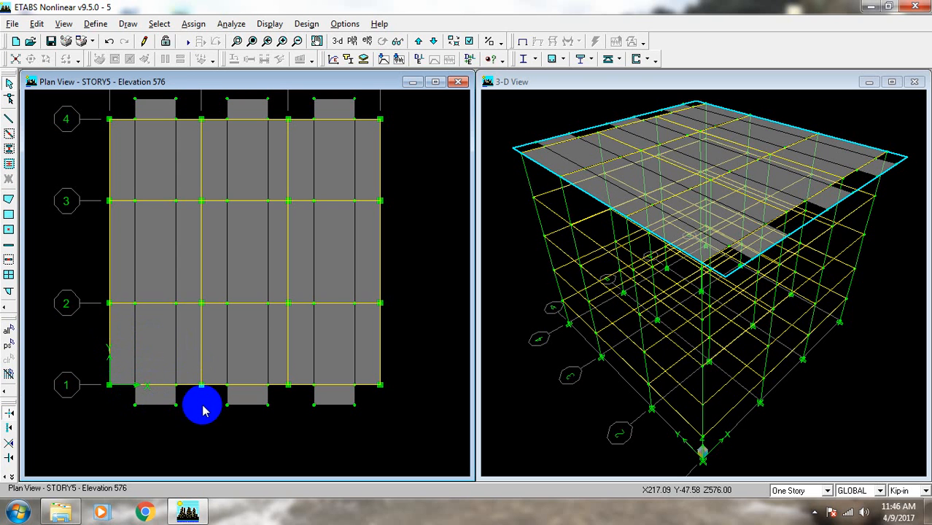
{"action": "scroll", "coordinate": [204, 404], "scroll_direction": "up", "scroll_amount": 1}
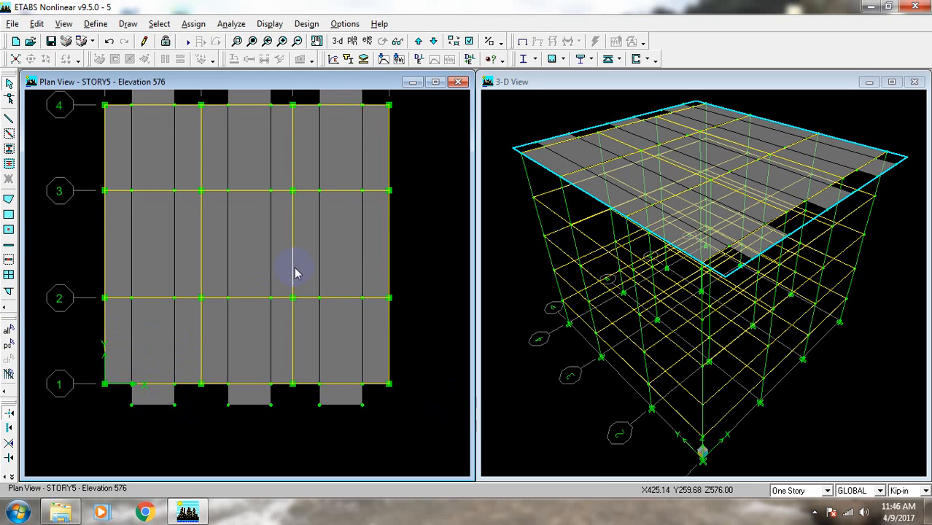
{"action": "middle_click_drag", "start_coordinate": [417, 328], "coordinate": [385, 365]}
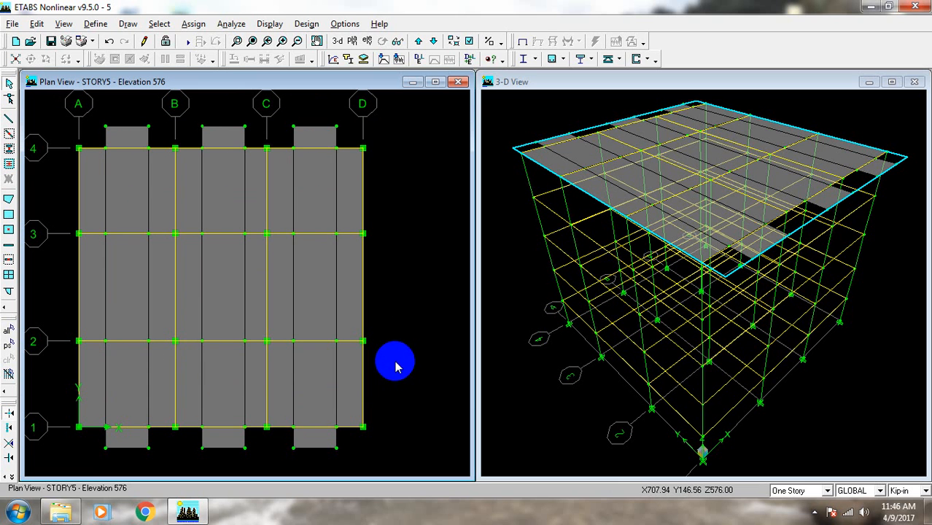
{"action": "middle_click_drag", "start_coordinate": [400, 343], "coordinate": [456, 247]}
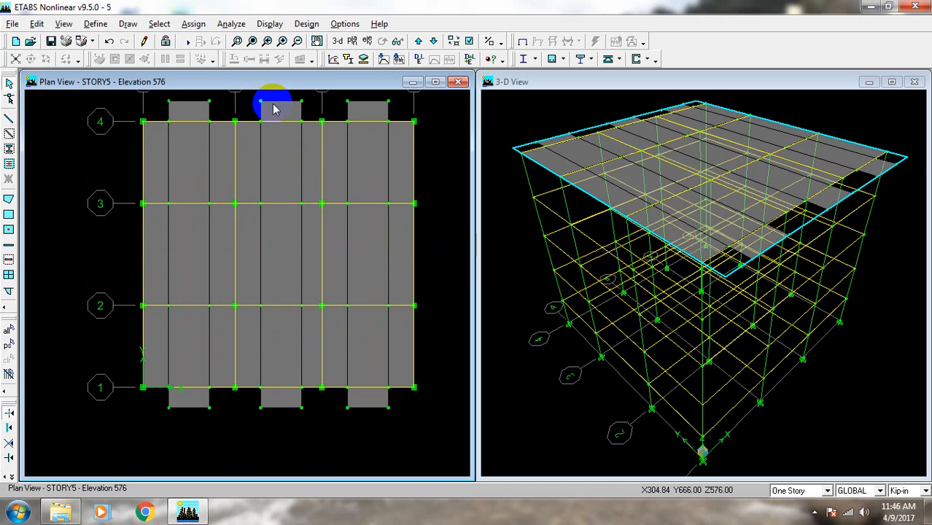
{"action": "scroll", "coordinate": [438, 293], "scroll_direction": "down", "scroll_amount": 1}
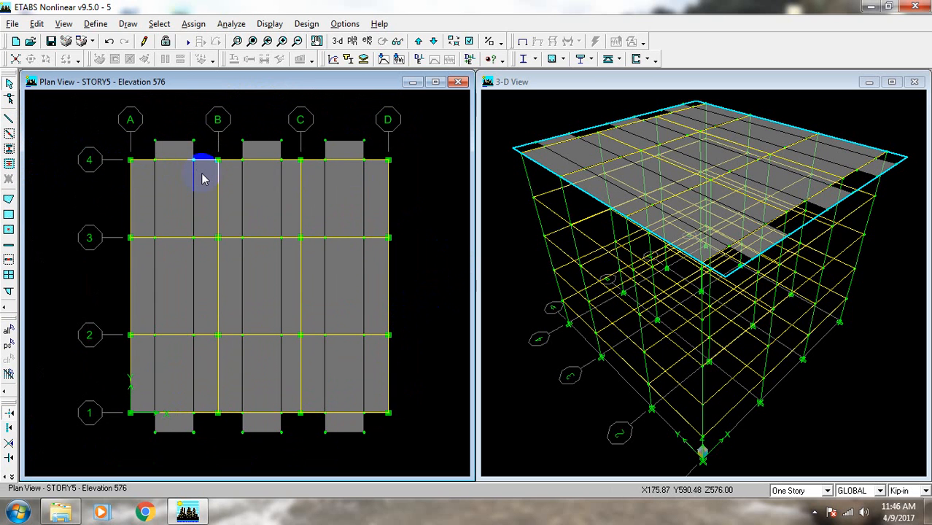
{"action": "left_click", "coordinate": [127, 162]}
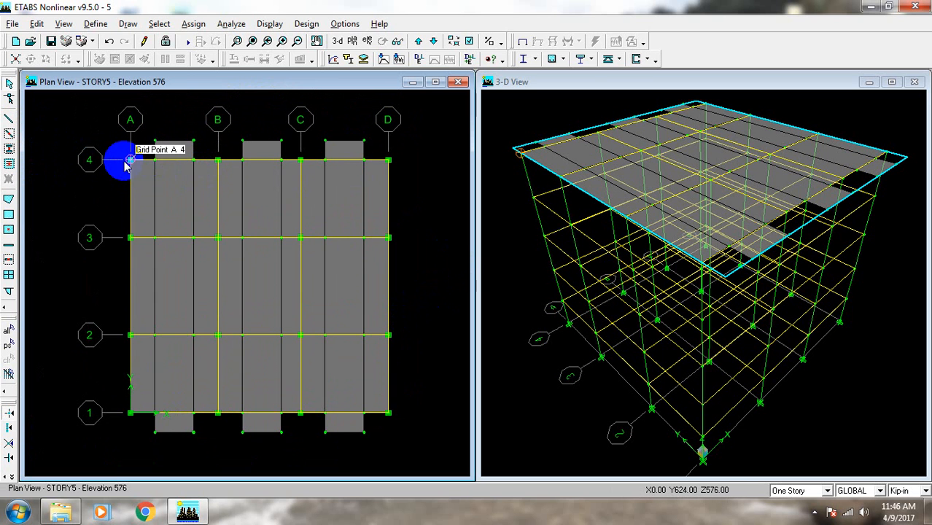
{"action": "left_click", "coordinate": [156, 160]}
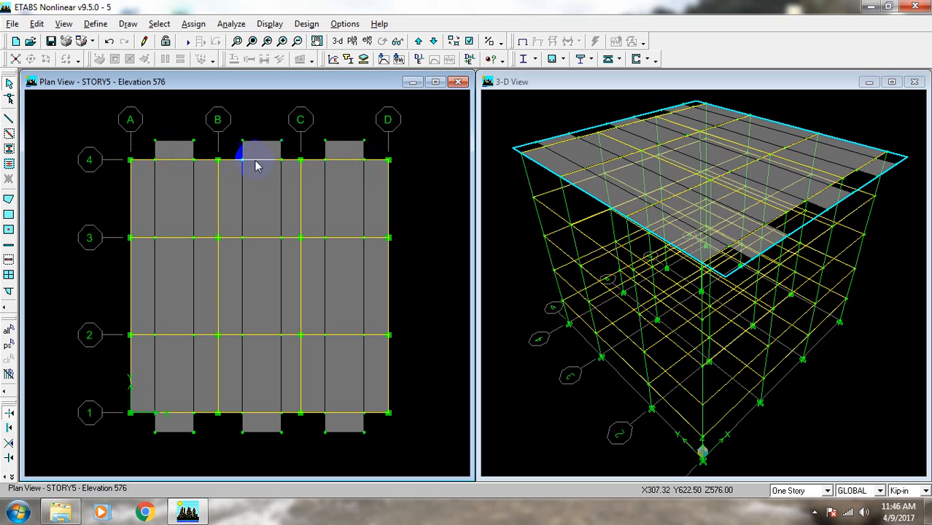
{"action": "scroll", "coordinate": [266, 179], "scroll_direction": "down", "scroll_amount": 2}
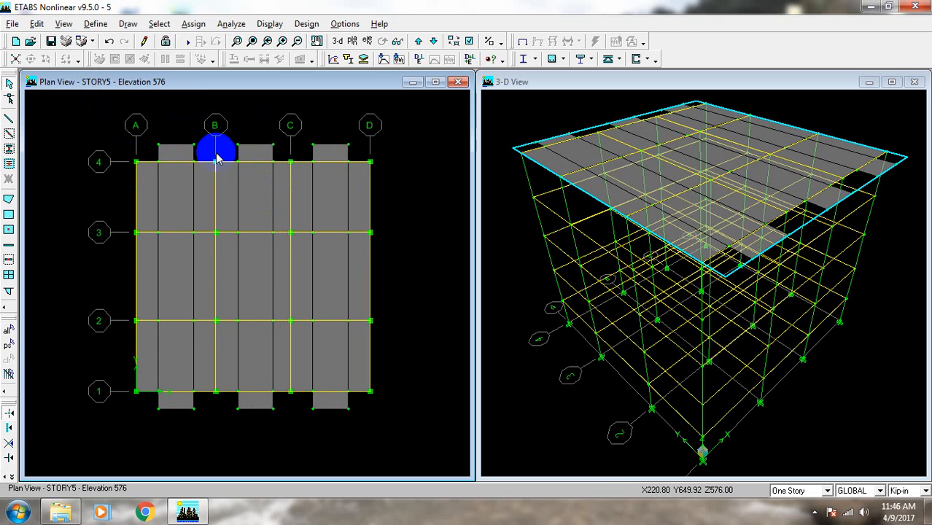
Step: Inspect the slab strips and projecting slabs between grid lines A and D in the STORY5 plan
{"action": "left_click", "coordinate": [36, 24]}
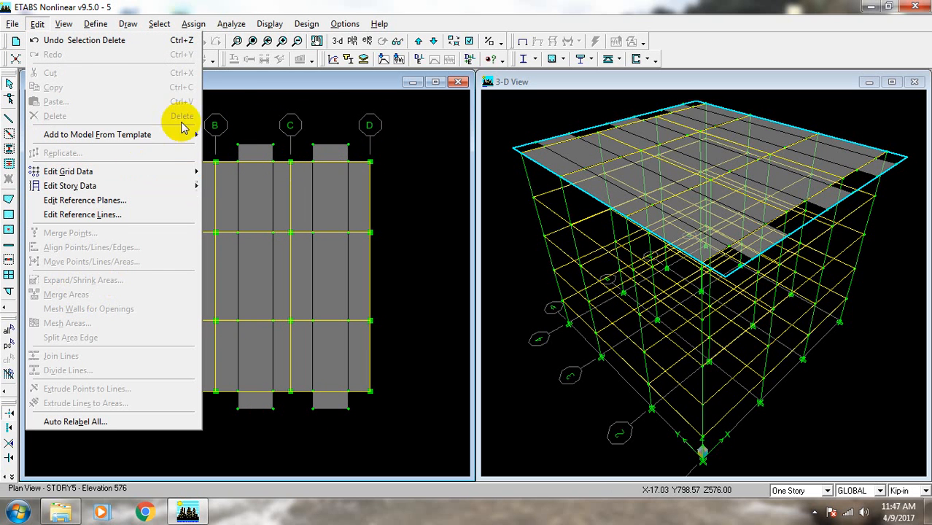
{"action": "left_click", "coordinate": [292, 86]}
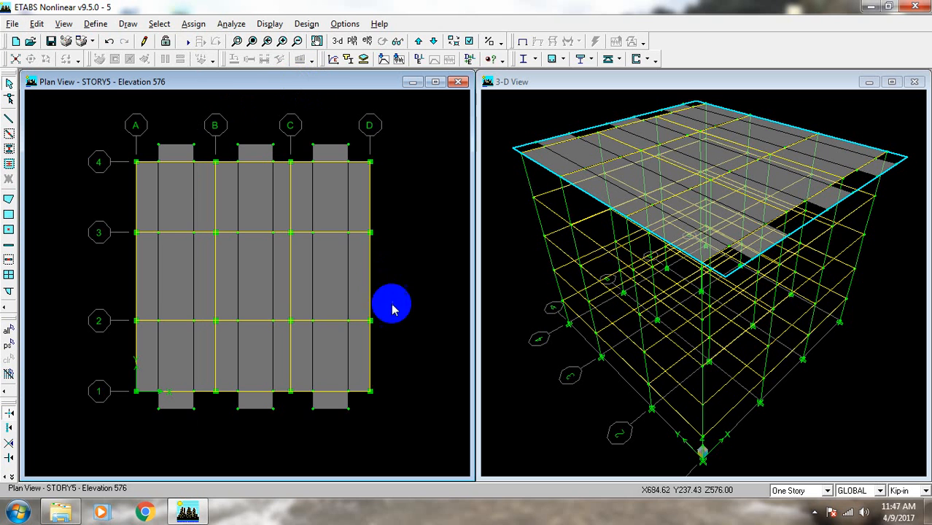
{"action": "middle_click_drag", "start_coordinate": [415, 244], "coordinate": [399, 285]}
{"action": "scroll", "coordinate": [405, 325], "scroll_direction": "up", "scroll_amount": 1}
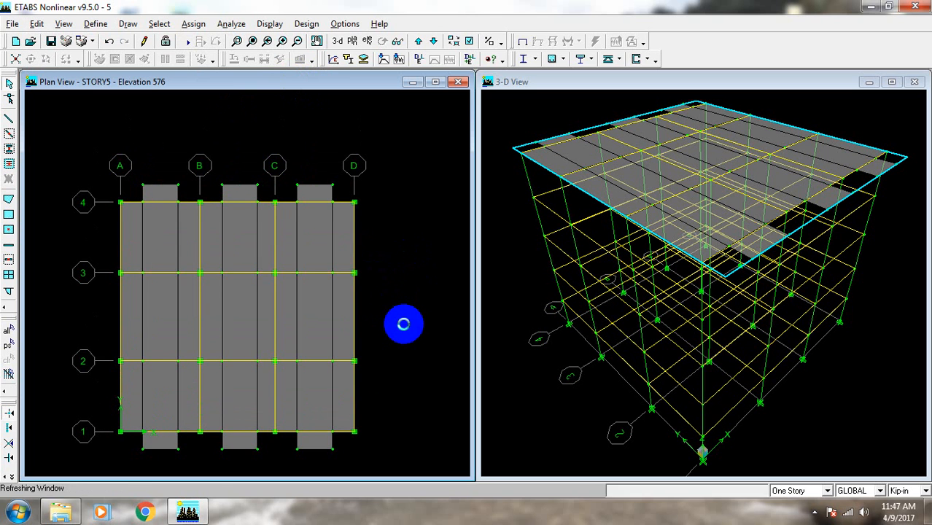
{"action": "middle_click_drag", "start_coordinate": [404, 326], "coordinate": [439, 268]}
{"action": "scroll", "coordinate": [440, 267], "scroll_direction": "up", "scroll_amount": 1}
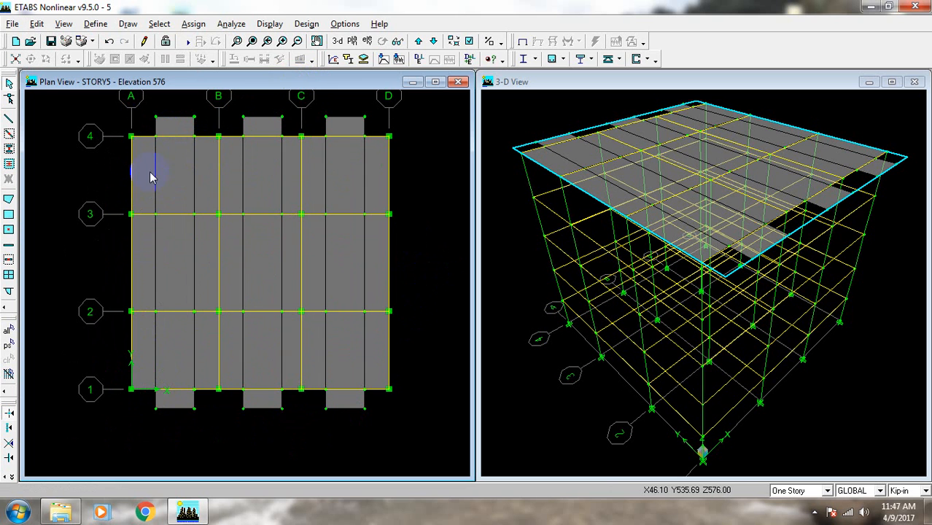
{"action": "middle_click_drag", "start_coordinate": [195, 184], "coordinate": [164, 210]}
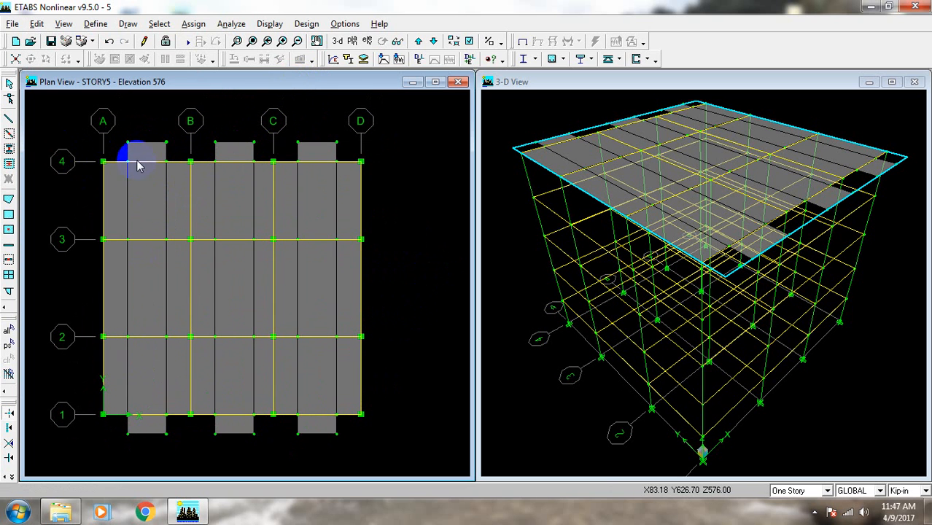
{"action": "middle_click_drag", "start_coordinate": [193, 285], "coordinate": [195, 281]}
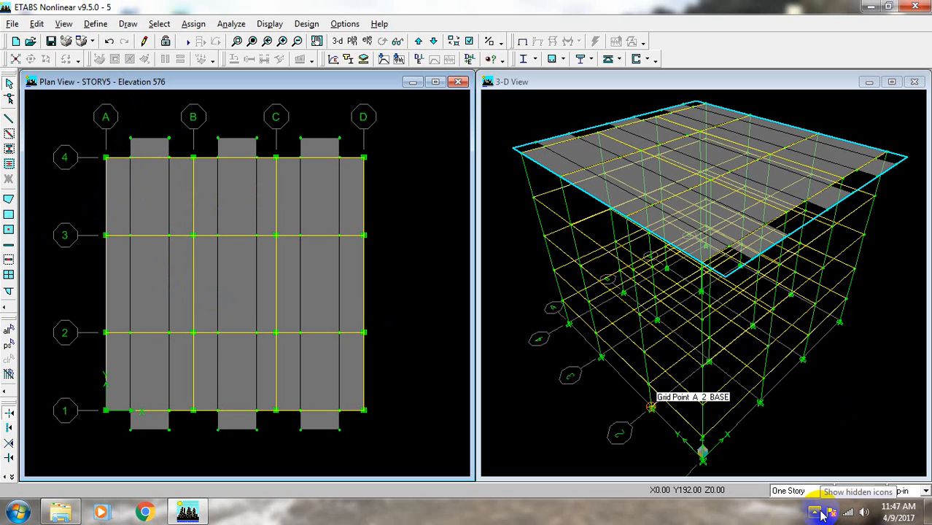
{"action": "left_click", "coordinate": [91, 198]}
{"action": "middle_click_drag", "start_coordinate": [281, 381], "coordinate": [271, 356]}
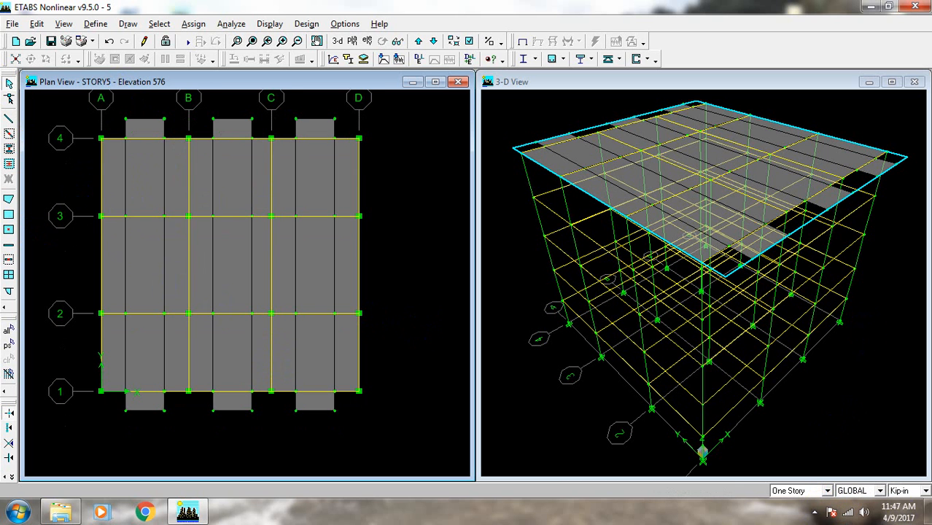
{"action": "middle_click_drag", "start_coordinate": [102, 217], "coordinate": [103, 218]}
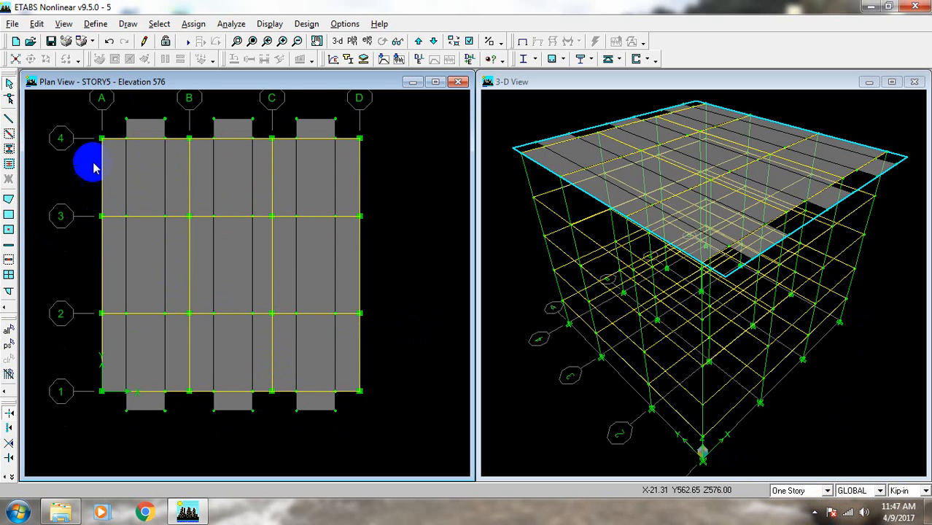
{"action": "middle_click_drag", "start_coordinate": [251, 243], "coordinate": [239, 261]}
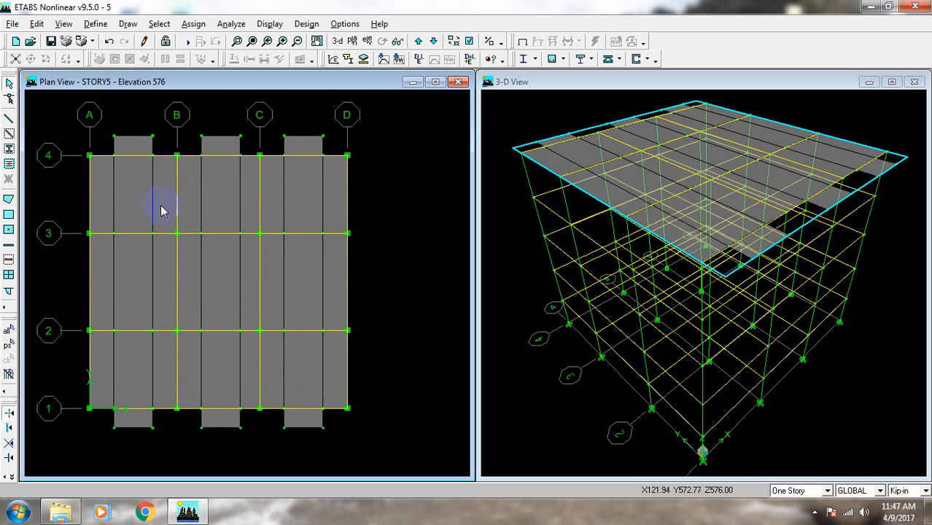
Step: Select the area objects of type Null by area object type
{"action": "left_click", "coordinate": [126, 24]}
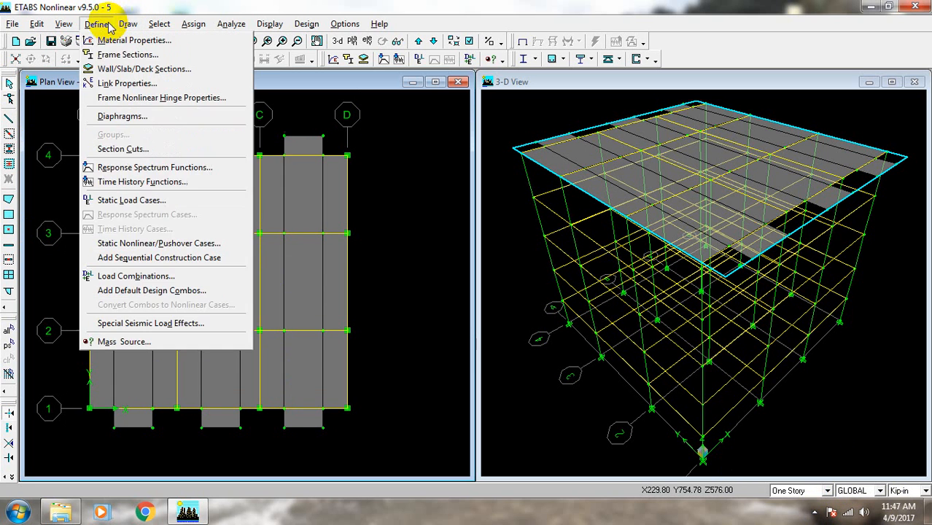
{"action": "mouse_move", "coordinate": [151, 28]}
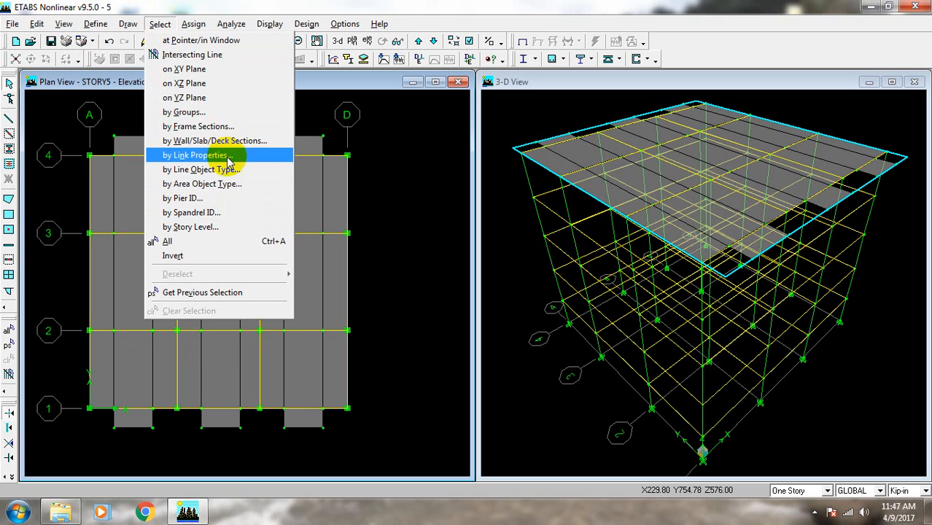
{"action": "left_click", "coordinate": [229, 187]}
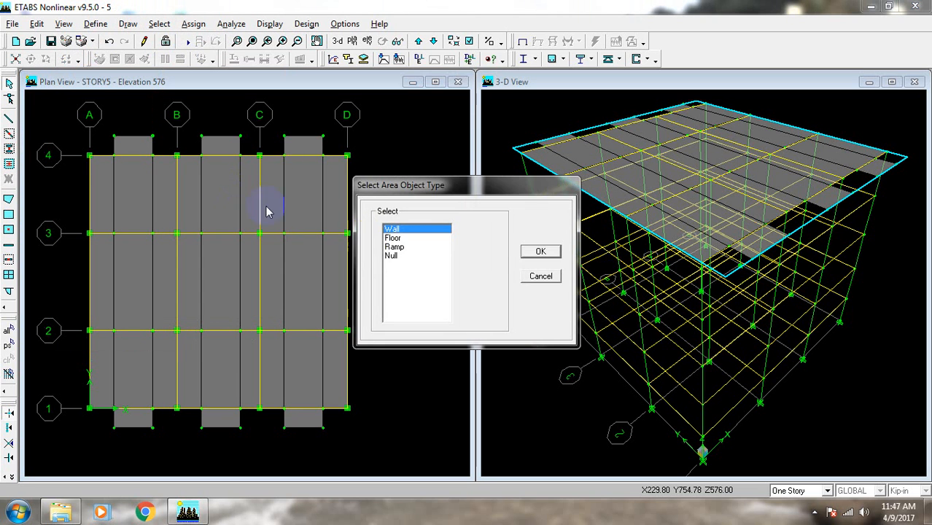
{"action": "left_click", "coordinate": [405, 248]}
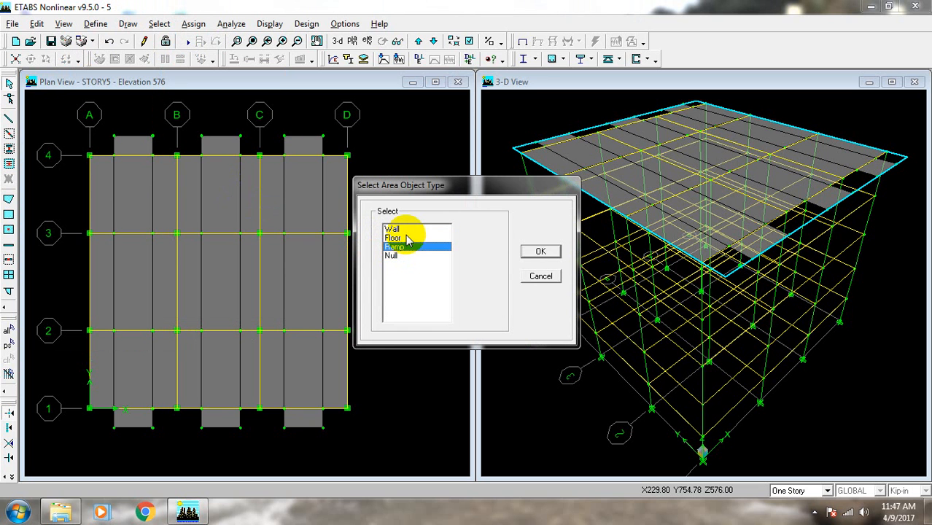
{"action": "left_click", "coordinate": [407, 238]}
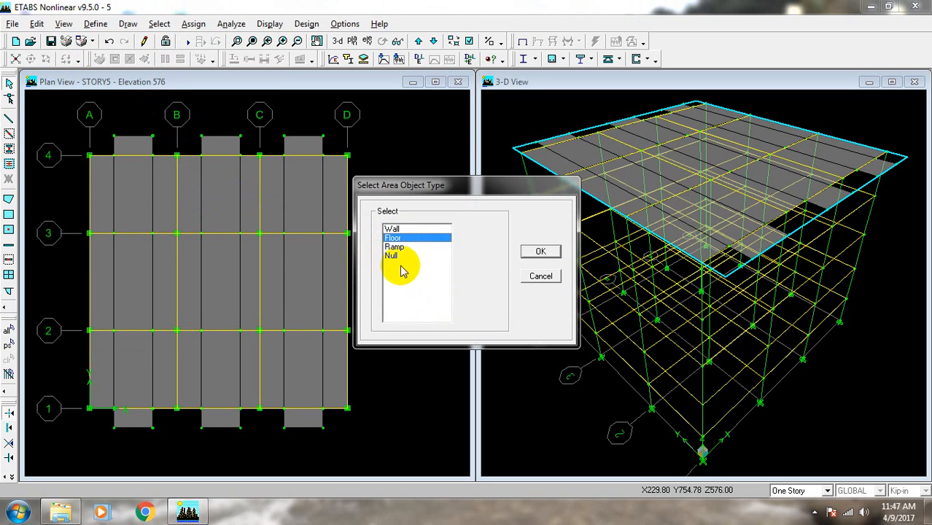
{"action": "left_click", "coordinate": [400, 256]}
{"action": "left_click", "coordinate": [541, 252]}
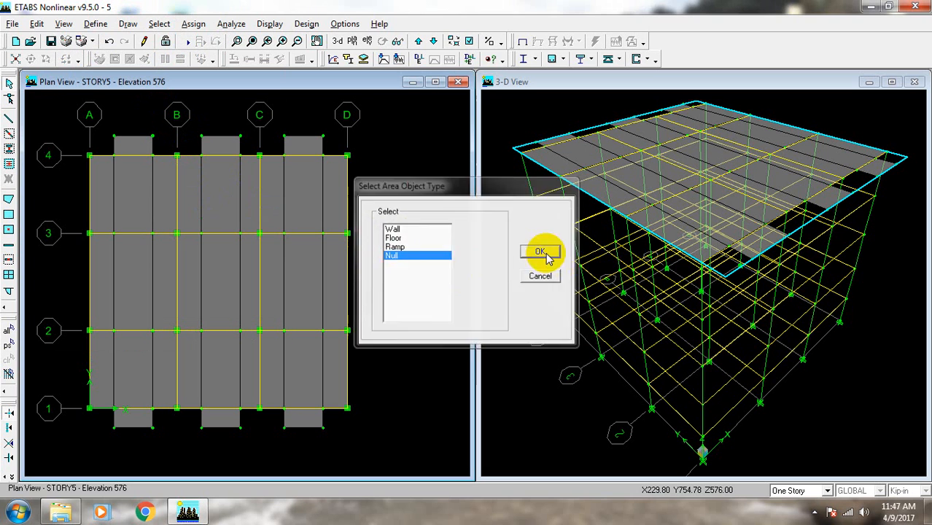
{"action": "left_click", "coordinate": [101, 144]}
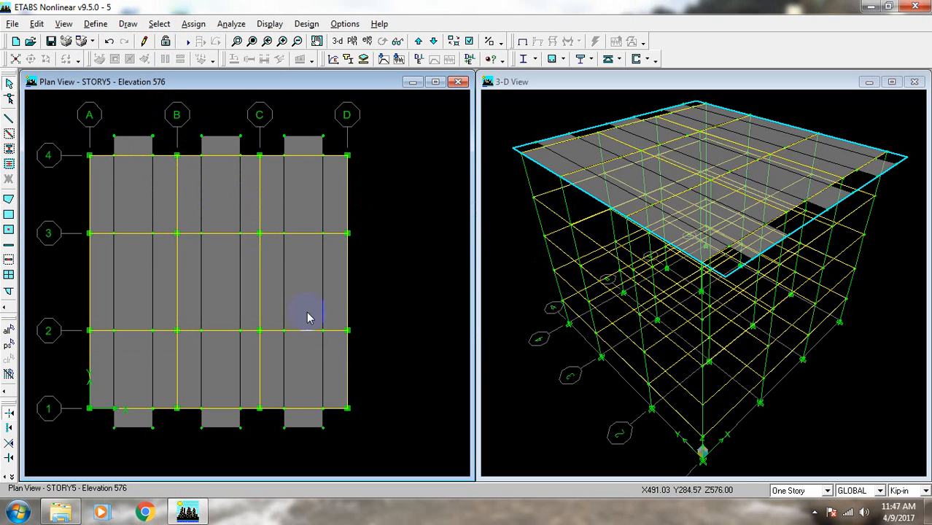
{"action": "left_click", "coordinate": [194, 24]}
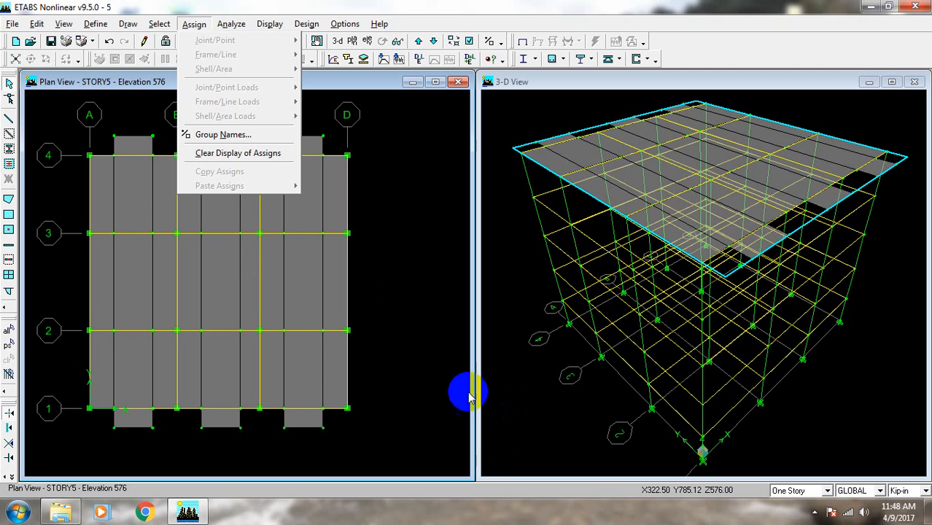
{"action": "left_click", "coordinate": [414, 316]}
{"action": "middle_click_drag", "start_coordinate": [404, 327], "coordinate": [433, 319]}
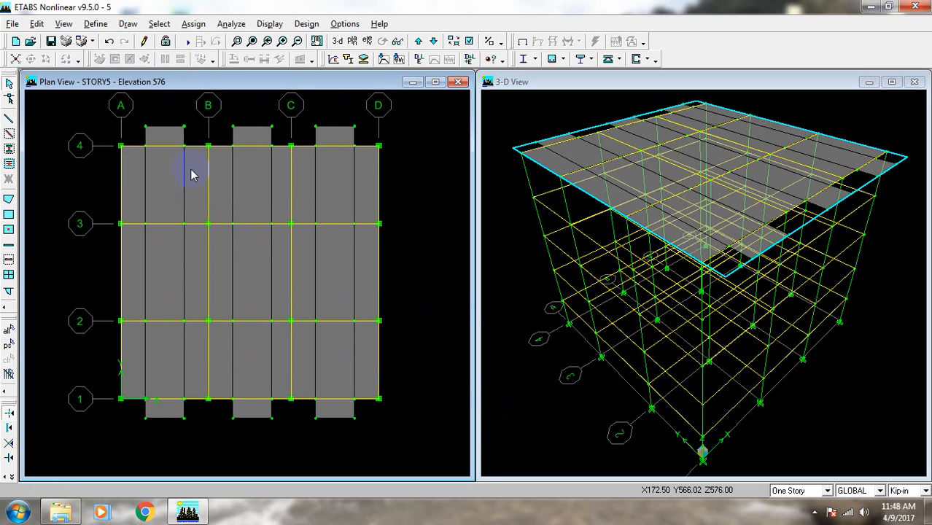
{"action": "middle_click_drag", "start_coordinate": [441, 370], "coordinate": [405, 388]}
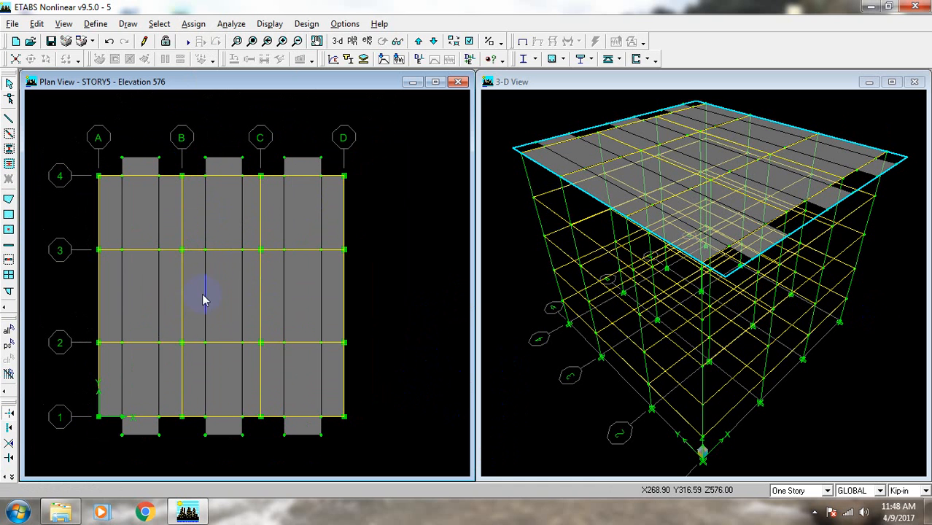
{"action": "mouse_move", "coordinate": [374, 261]}
{"action": "middle_mouse_down"}
{"action": "mouse_move", "coordinate": [395, 239]}
{"action": "mouse_move", "coordinate": [391, 254]}
{"action": "middle_mouse_up"}
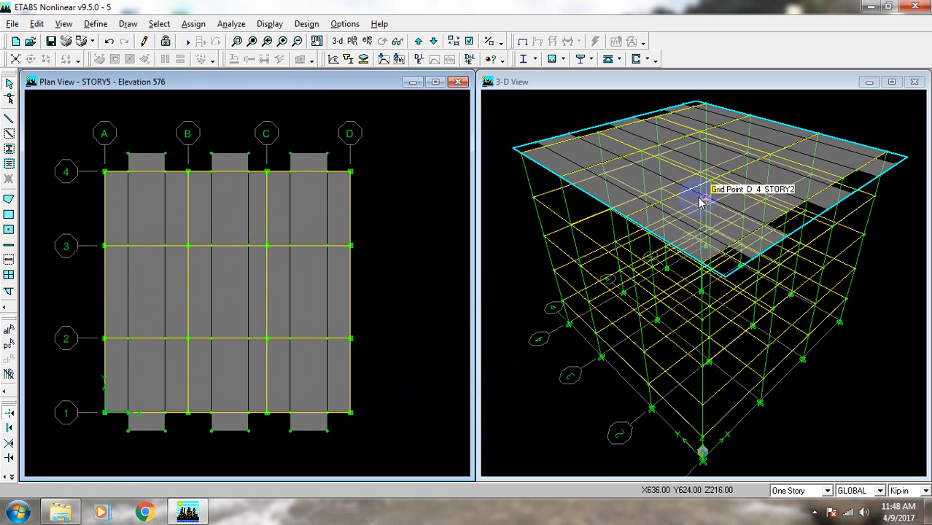
Step: Select every point, line and area object in the model and delete them all
{"action": "key", "text": "ctrl+a"}
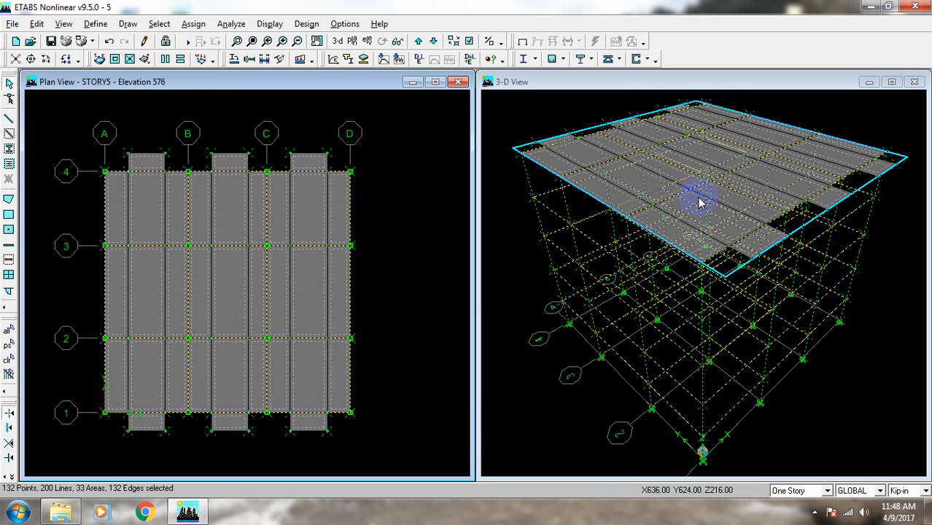
{"action": "key", "text": "Delete"}
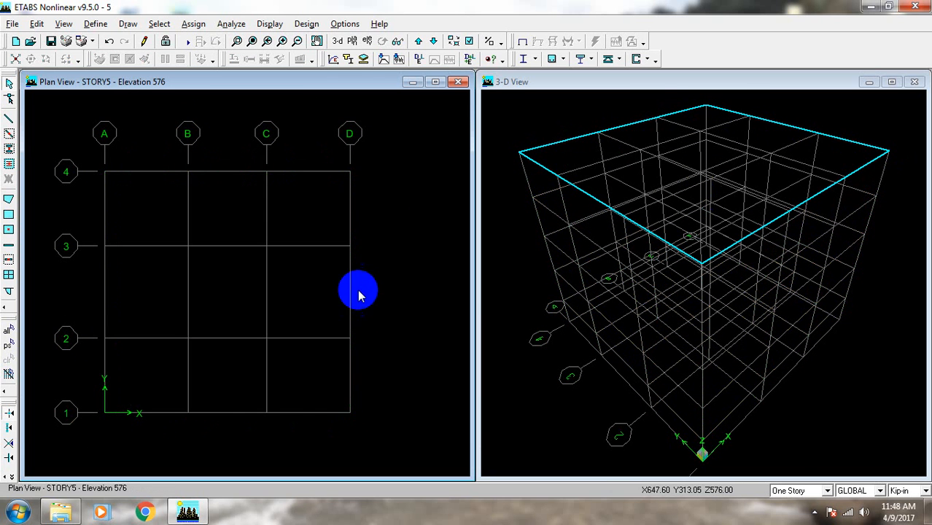
{"action": "middle_click_drag", "start_coordinate": [281, 300], "coordinate": [298, 269]}
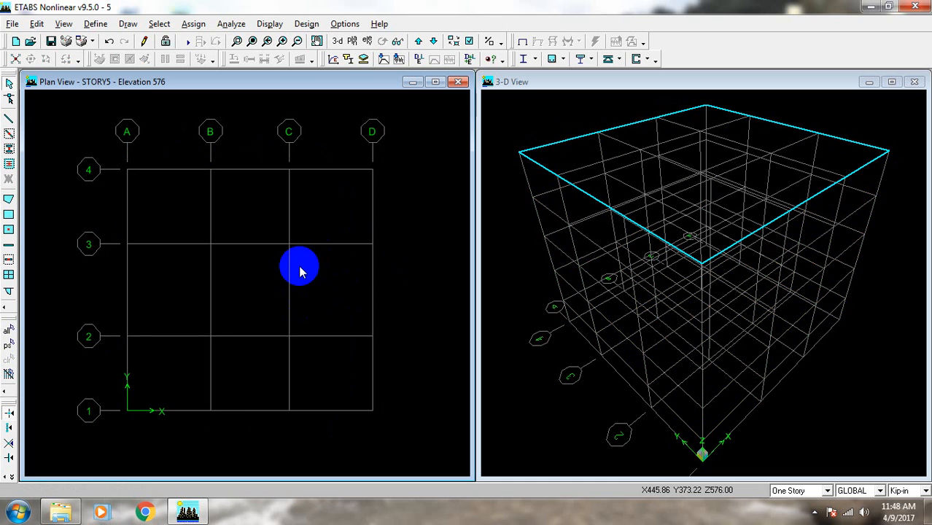
{"action": "middle_click_drag", "start_coordinate": [299, 272], "coordinate": [298, 267]}
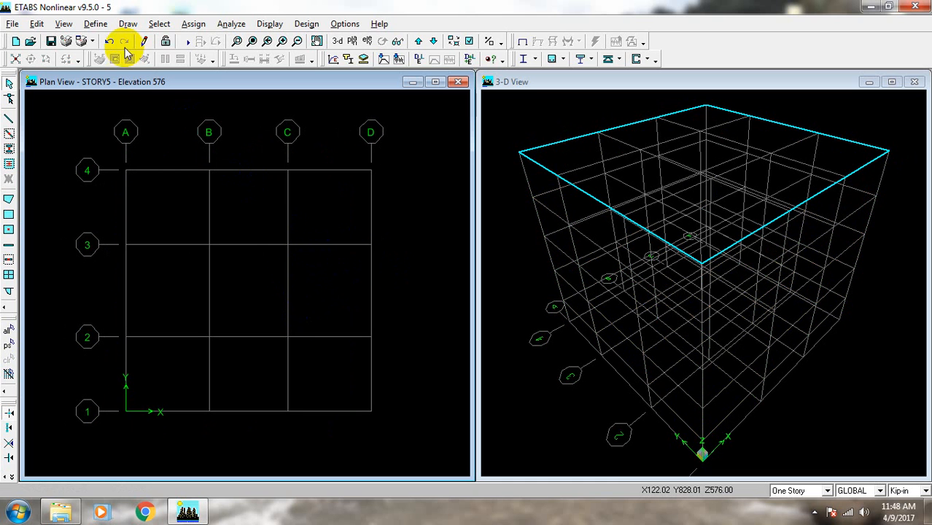
Step: Review the list of defined frame section properties and leave it unchanged
{"action": "left_click", "coordinate": [94, 25]}
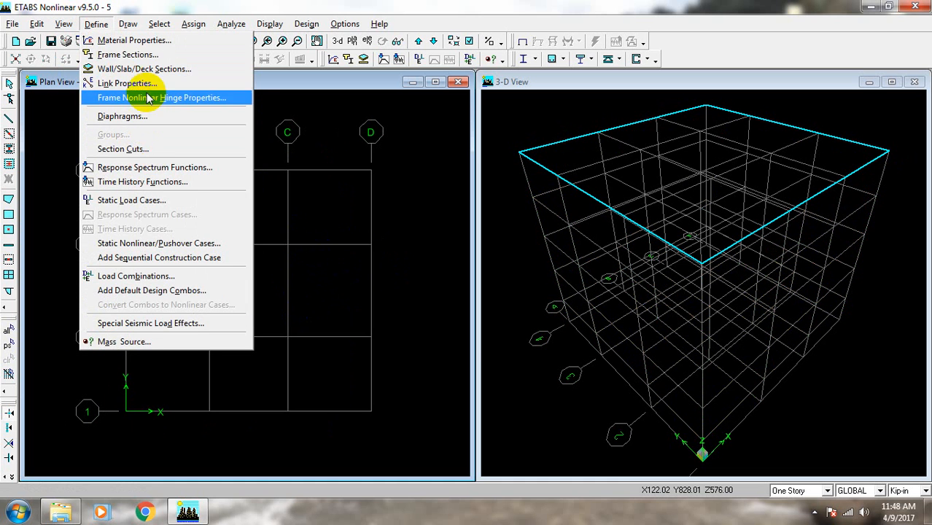
{"action": "left_click", "coordinate": [120, 54]}
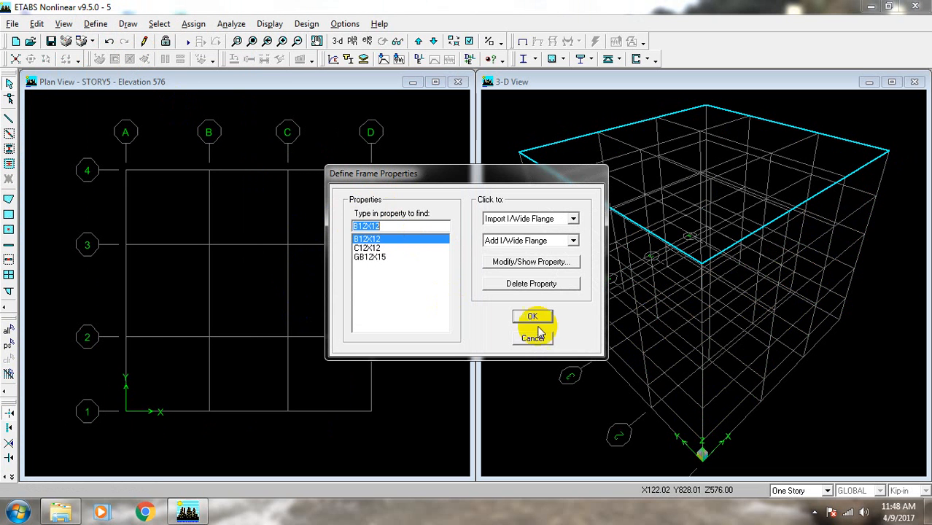
{"action": "left_click", "coordinate": [536, 339]}
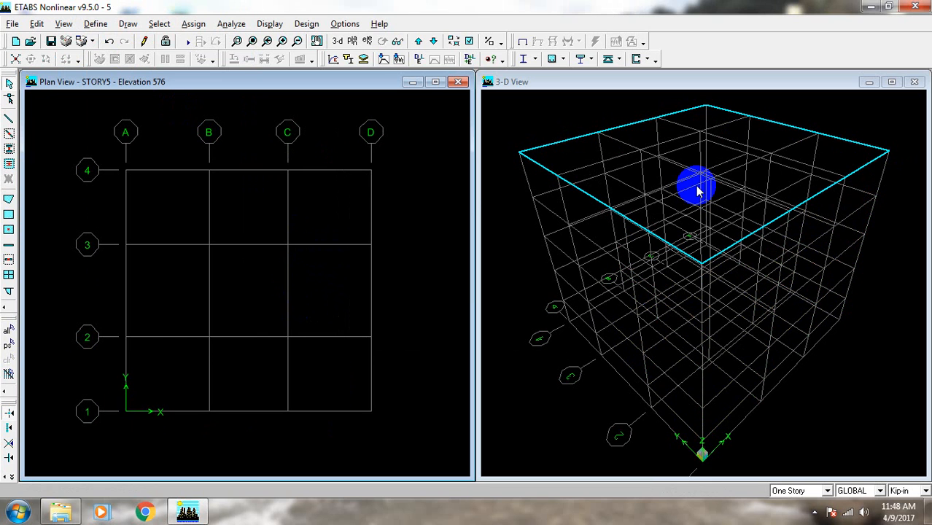